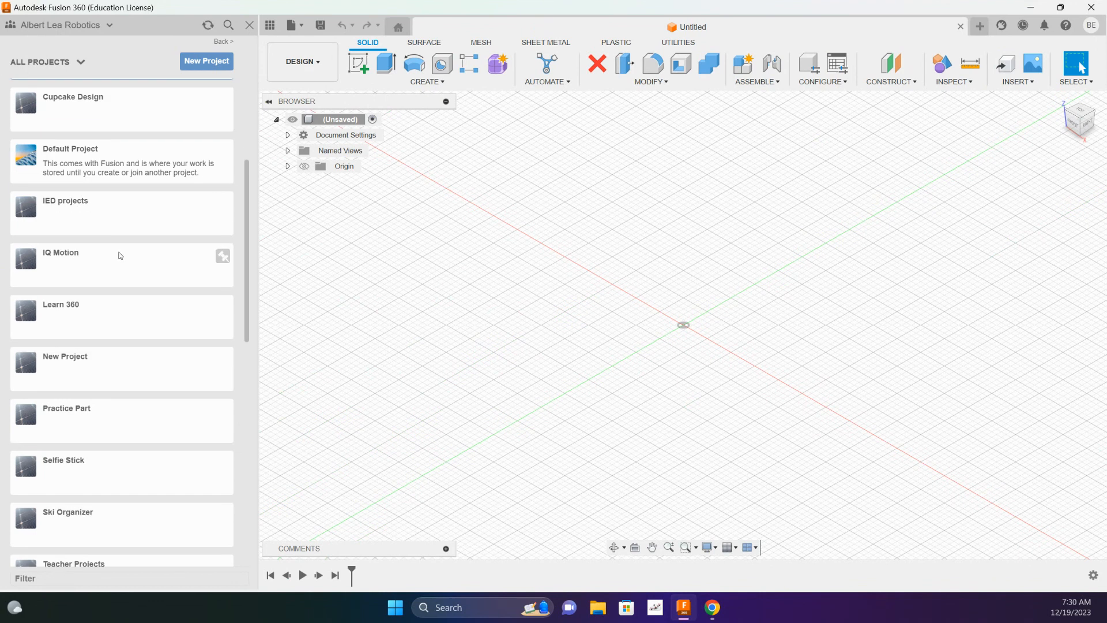
Step: Open the IQ Motion project and delete the existing worm assembly design from it
{"action": "left_click", "coordinate": [109, 262]}
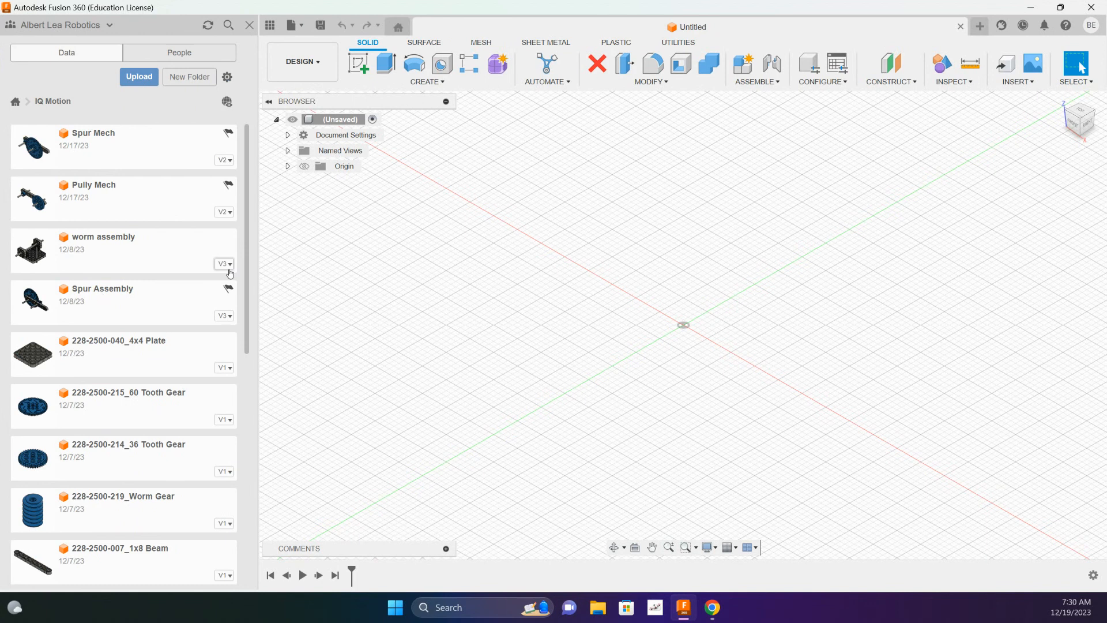
{"action": "right_click", "coordinate": [165, 252]}
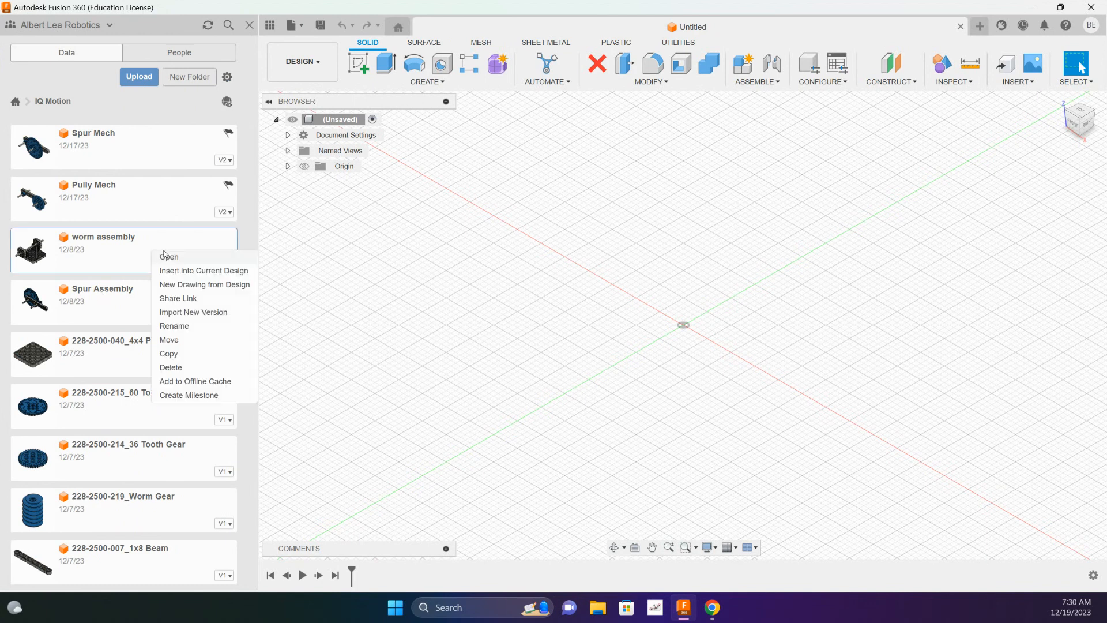
{"action": "left_click", "coordinate": [183, 366]}
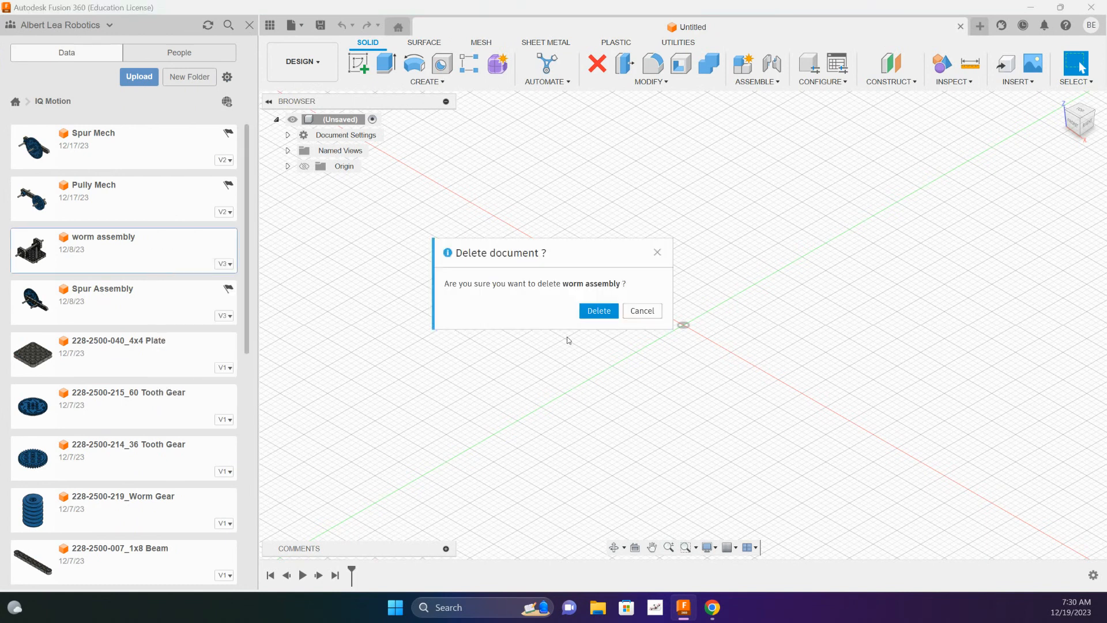
{"action": "left_click", "coordinate": [596, 309]}
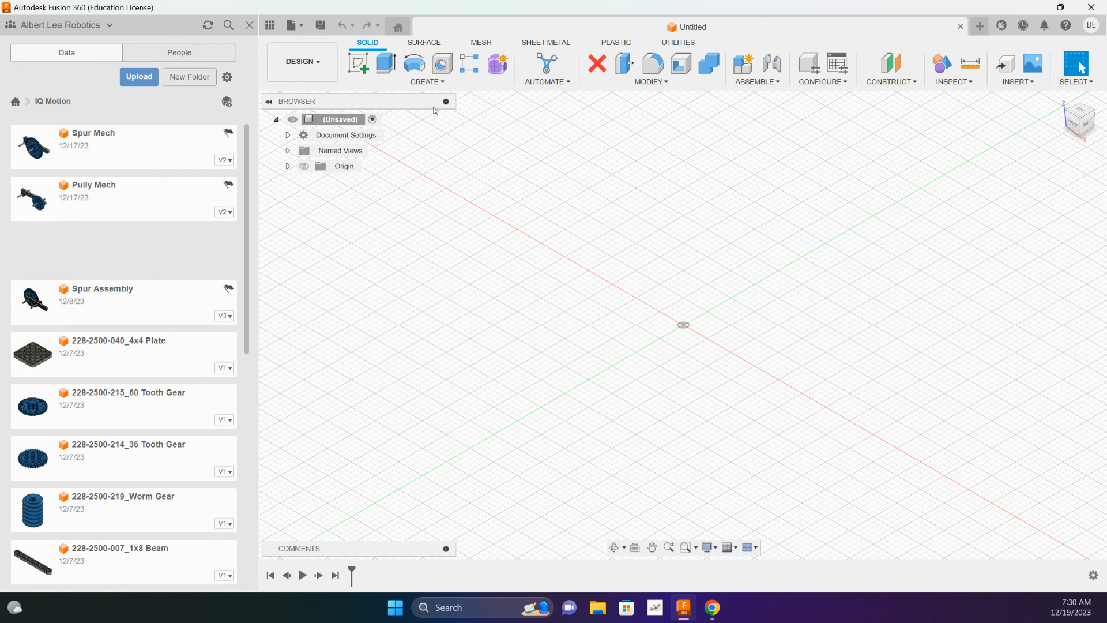
Step: Save the untitled design as Worm Assembly in the IQ Motion project
{"action": "left_click", "coordinate": [319, 26]}
{"action": "type", "text": "Worm Assembly"}
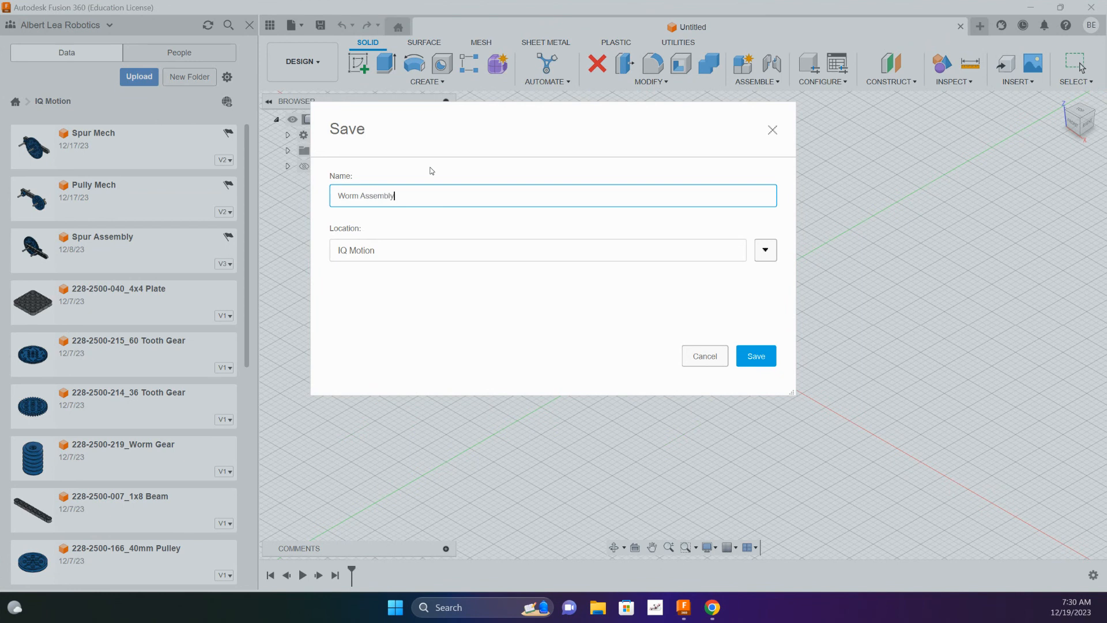
{"action": "key", "text": "Return"}
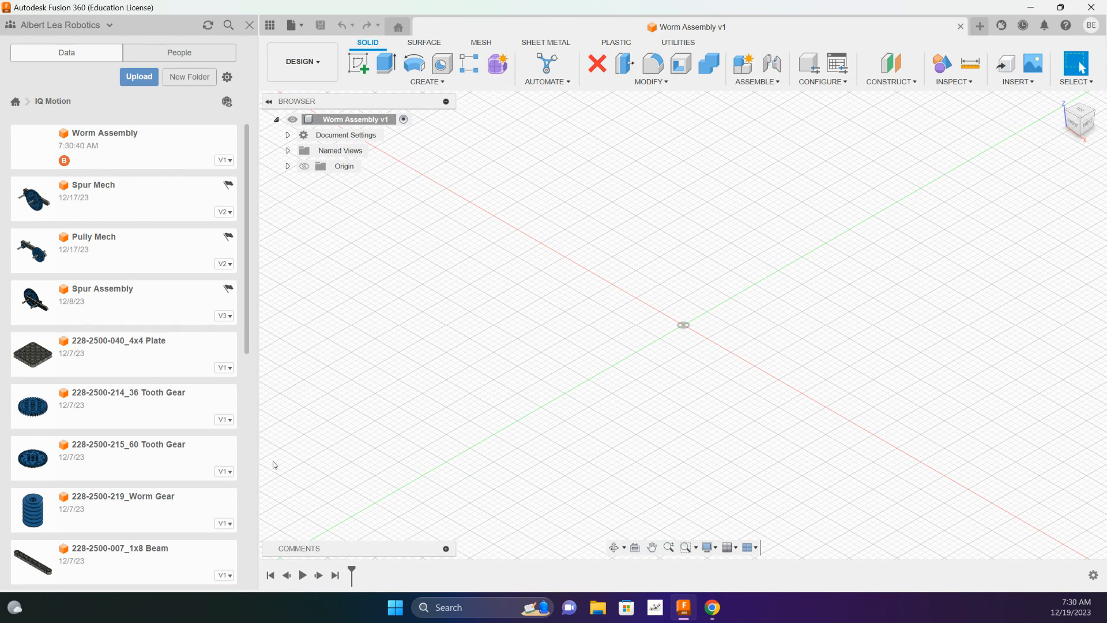
{"action": "scroll", "coordinate": [555, 380], "scroll_direction": "up", "scroll_amount": 1}
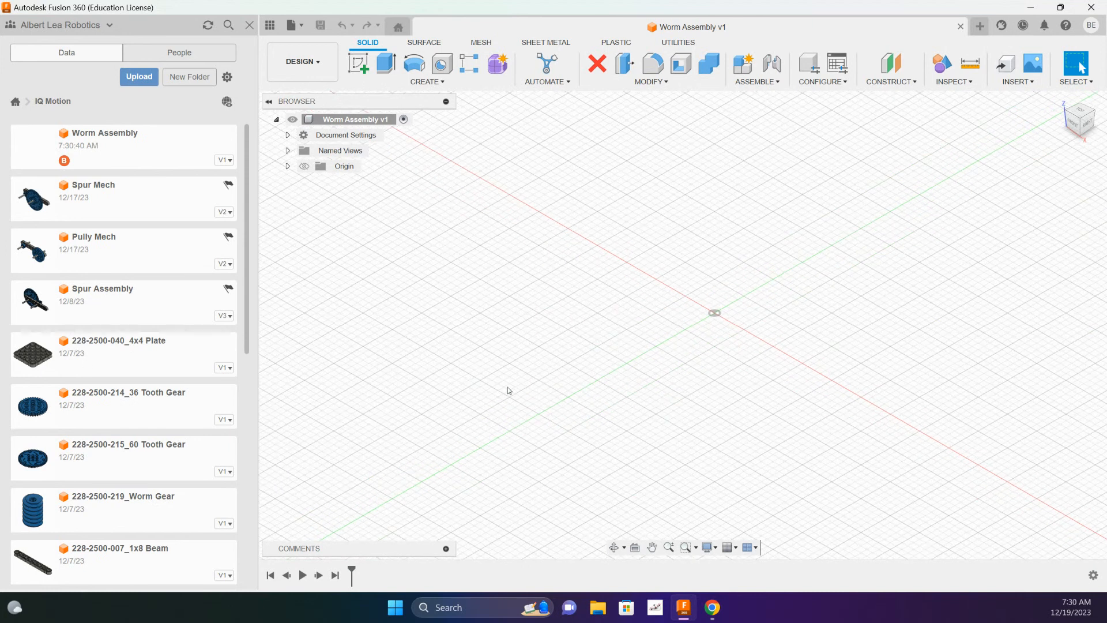
{"action": "left_click_drag", "start_coordinate": [77, 356], "coordinate": [523, 323]}
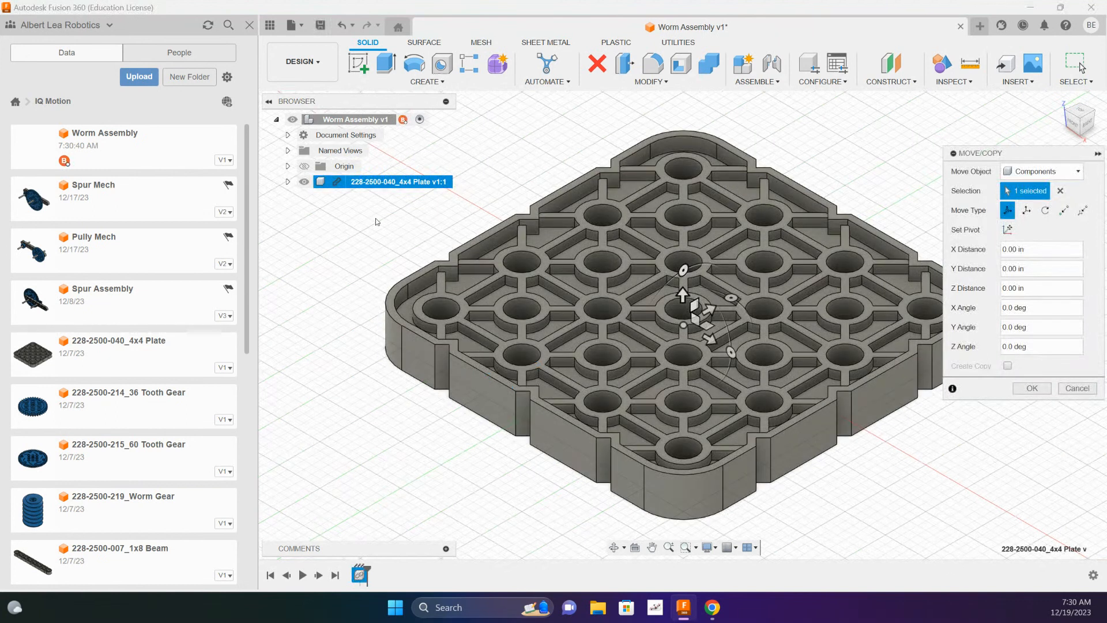
{"action": "left_click", "coordinate": [1022, 394]}
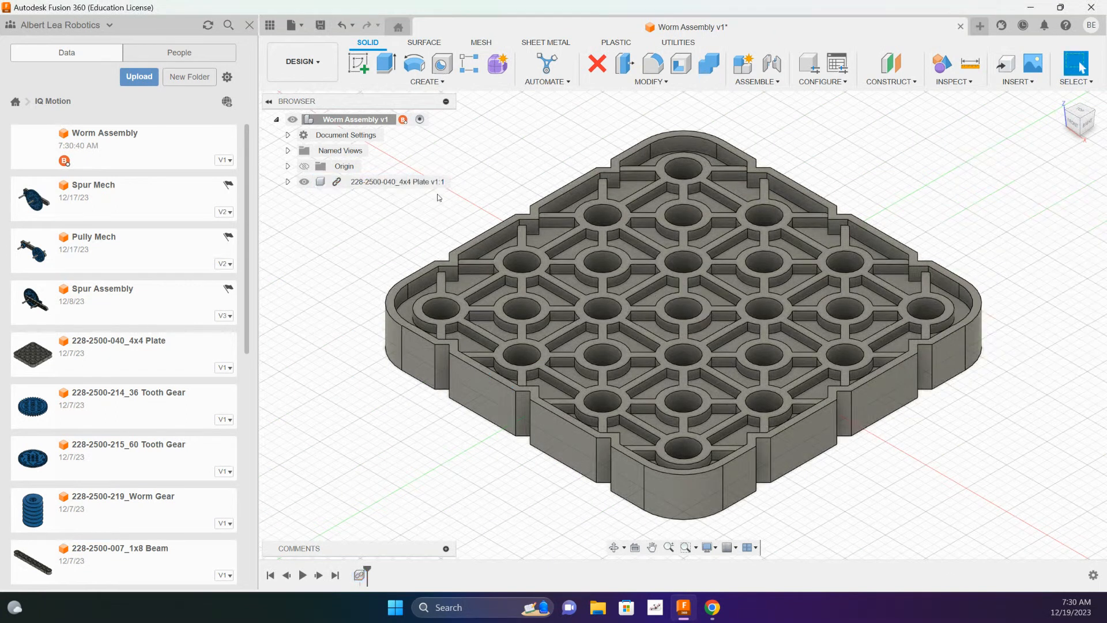
{"action": "right_click", "coordinate": [419, 183]}
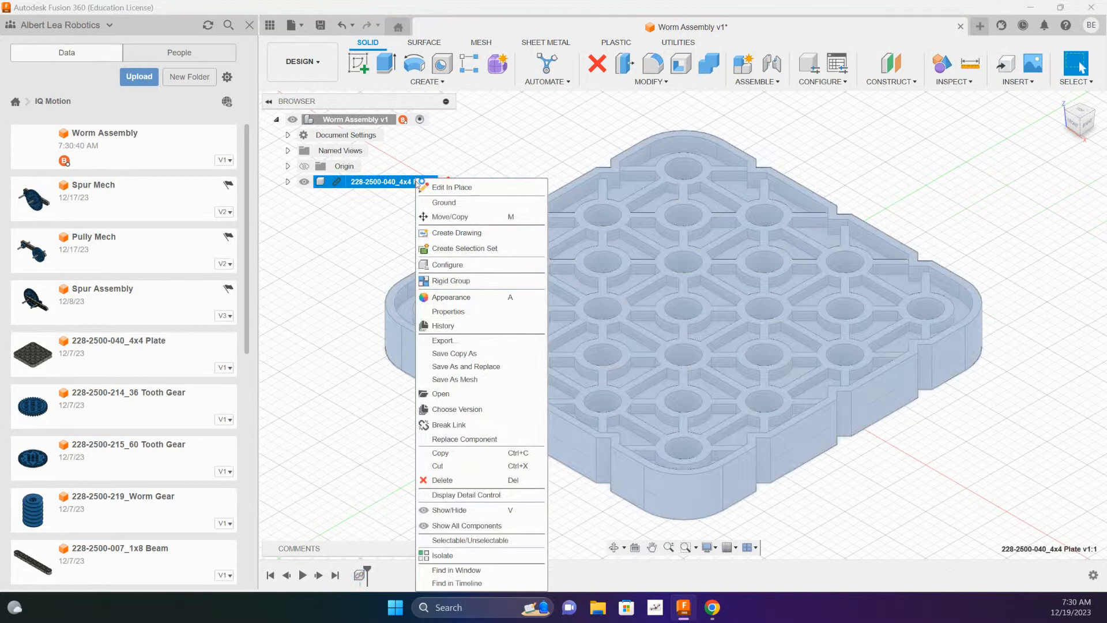
{"action": "left_click", "coordinate": [452, 202]}
{"action": "scroll", "coordinate": [600, 327], "scroll_direction": "down", "scroll_amount": 4}
{"action": "left_click", "coordinate": [422, 378]}
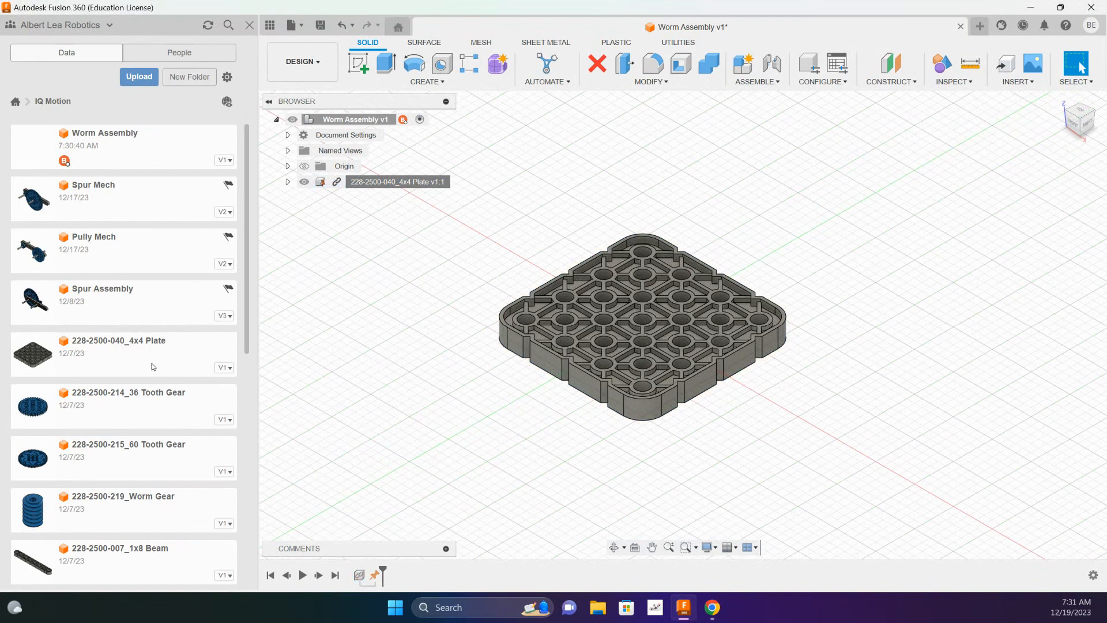
{"action": "scroll", "coordinate": [124, 405], "scroll_direction": "down", "scroll_amount": 5}
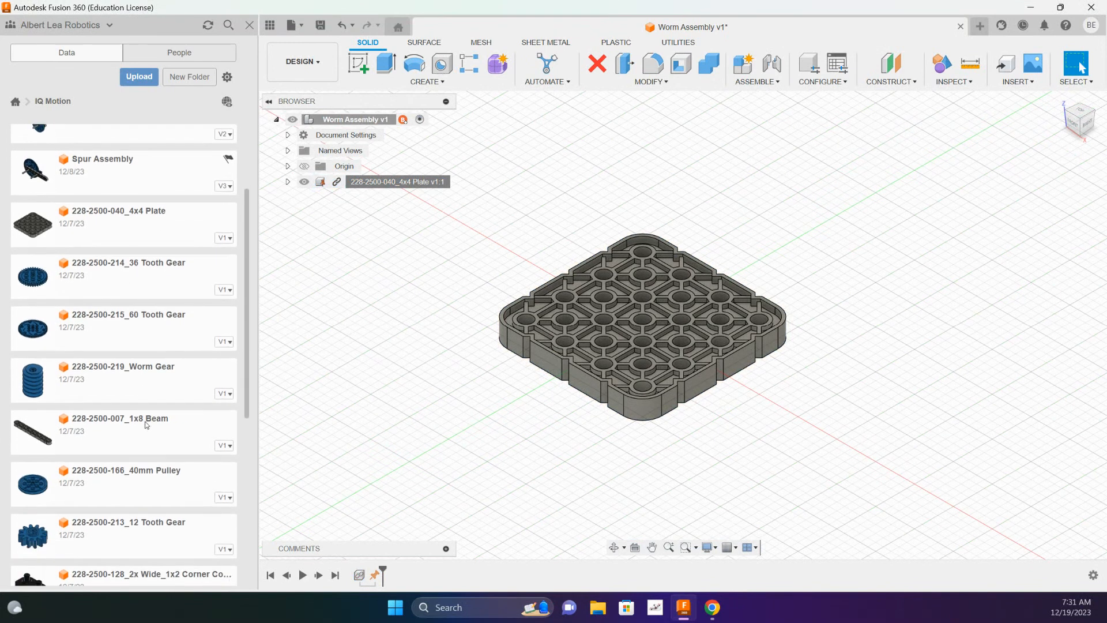
{"action": "left_click_drag", "start_coordinate": [126, 490], "coordinate": [371, 340]}
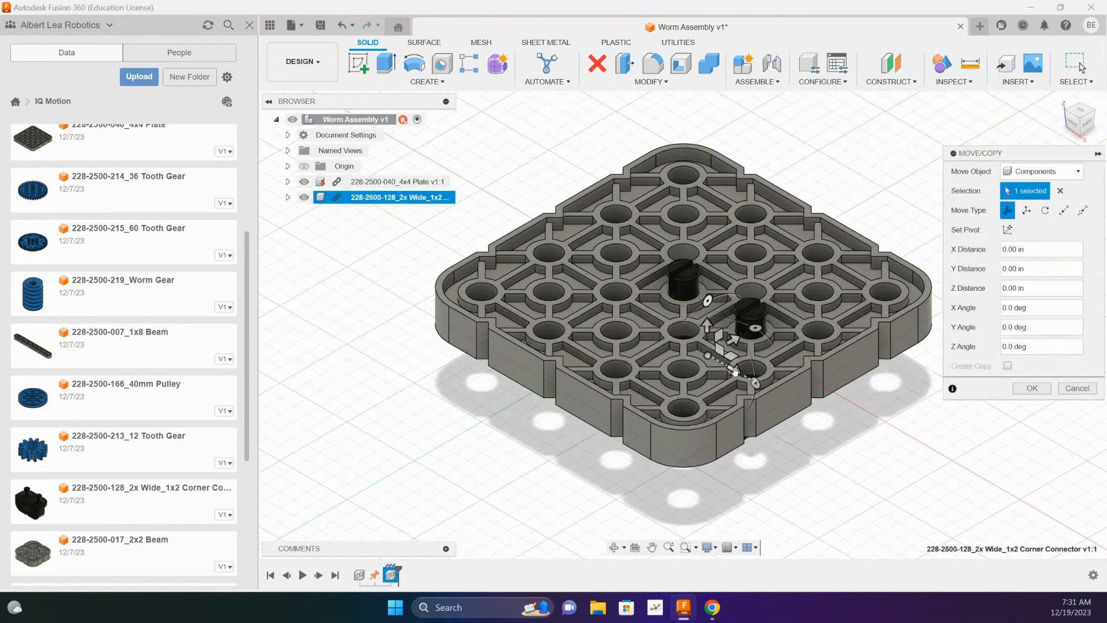
{"action": "left_click_drag", "start_coordinate": [732, 370], "coordinate": [942, 452]}
{"action": "left_click_drag", "start_coordinate": [896, 408], "coordinate": [897, 507]}
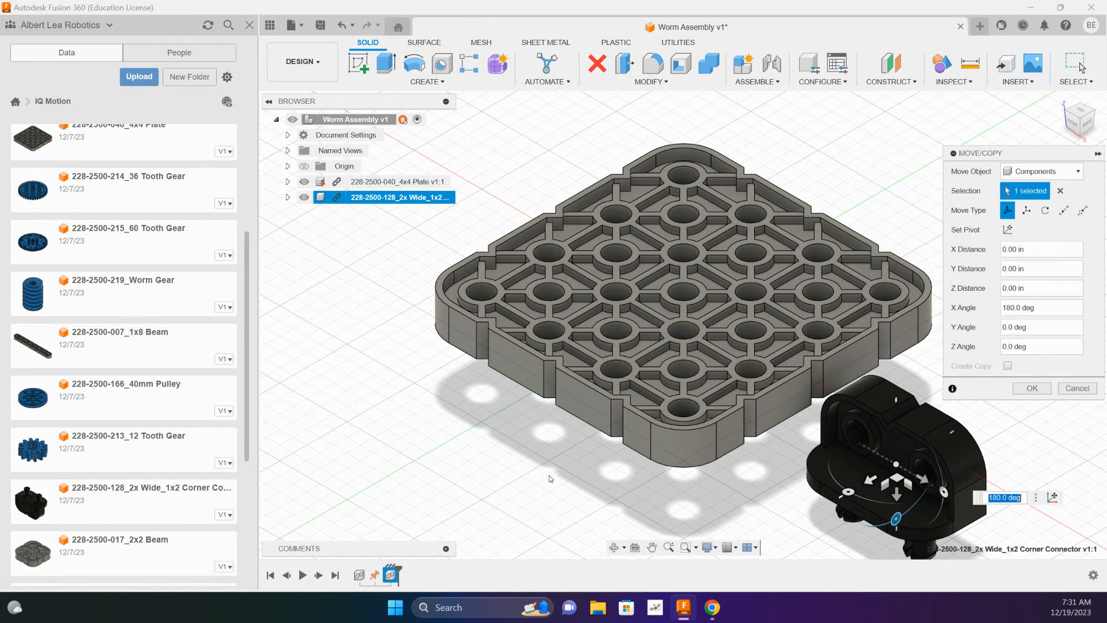
{"action": "left_click", "coordinate": [1032, 388]}
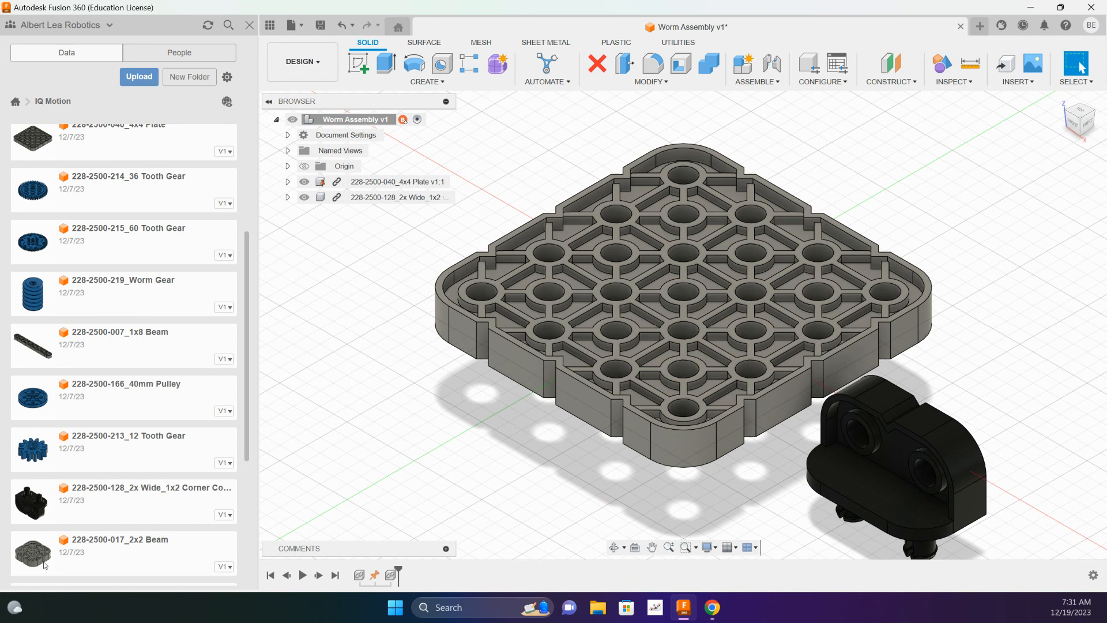
{"action": "left_click_drag", "start_coordinate": [67, 561], "coordinate": [359, 429]}
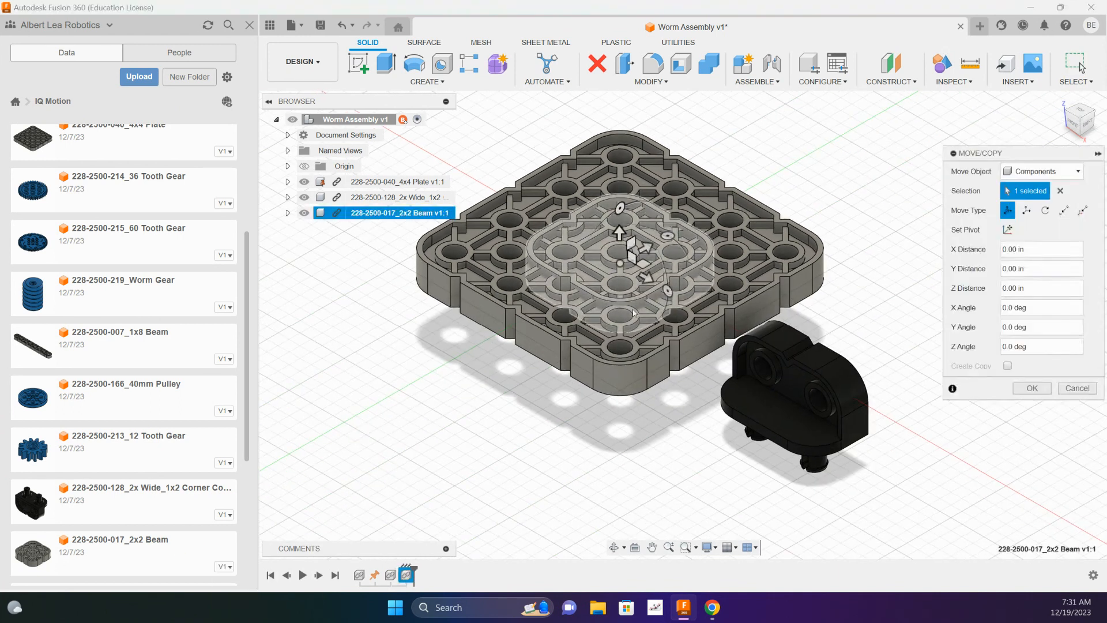
{"action": "left_click_drag", "start_coordinate": [650, 244], "coordinate": [434, 375]}
{"action": "left_click_drag", "start_coordinate": [411, 331], "coordinate": [352, 413]}
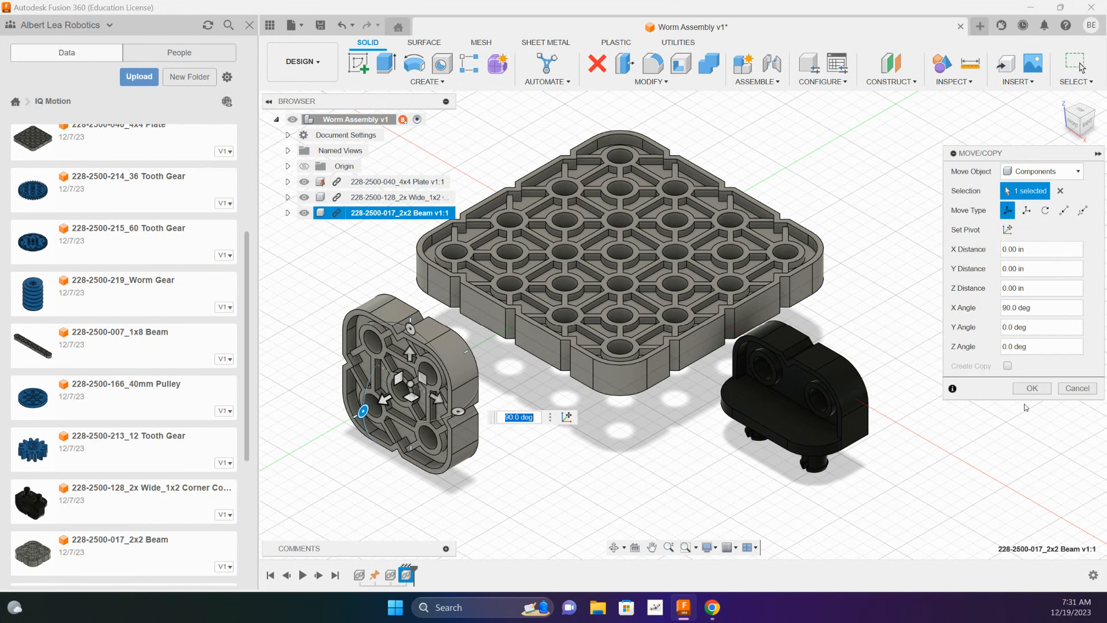
{"action": "left_click", "coordinate": [1032, 388]}
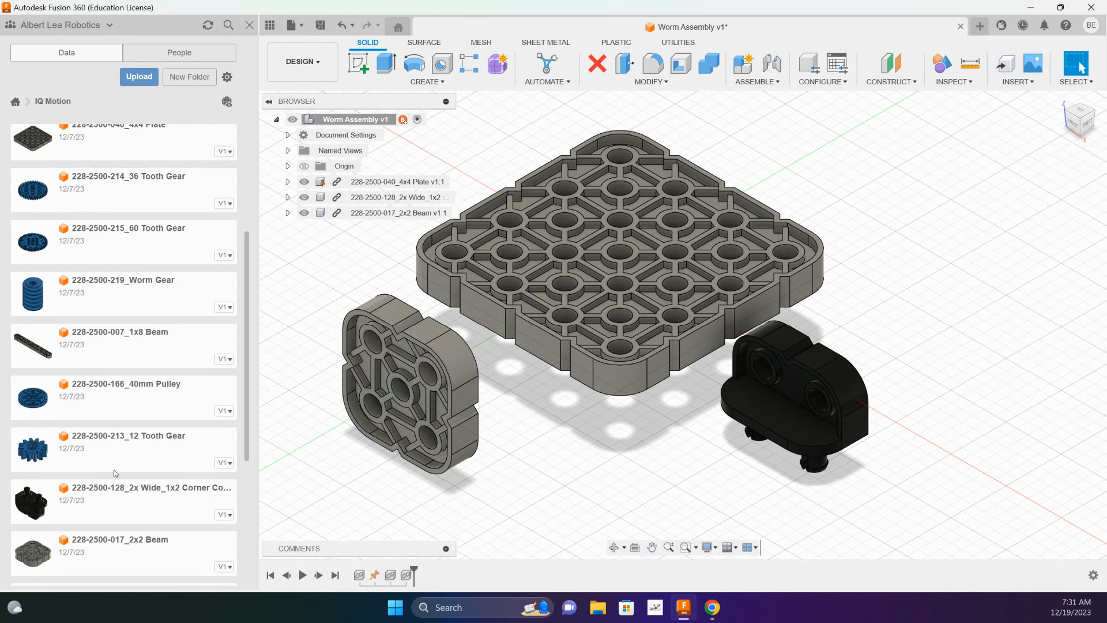
{"action": "scroll", "coordinate": [51, 316], "scroll_direction": "down", "scroll_amount": 5}
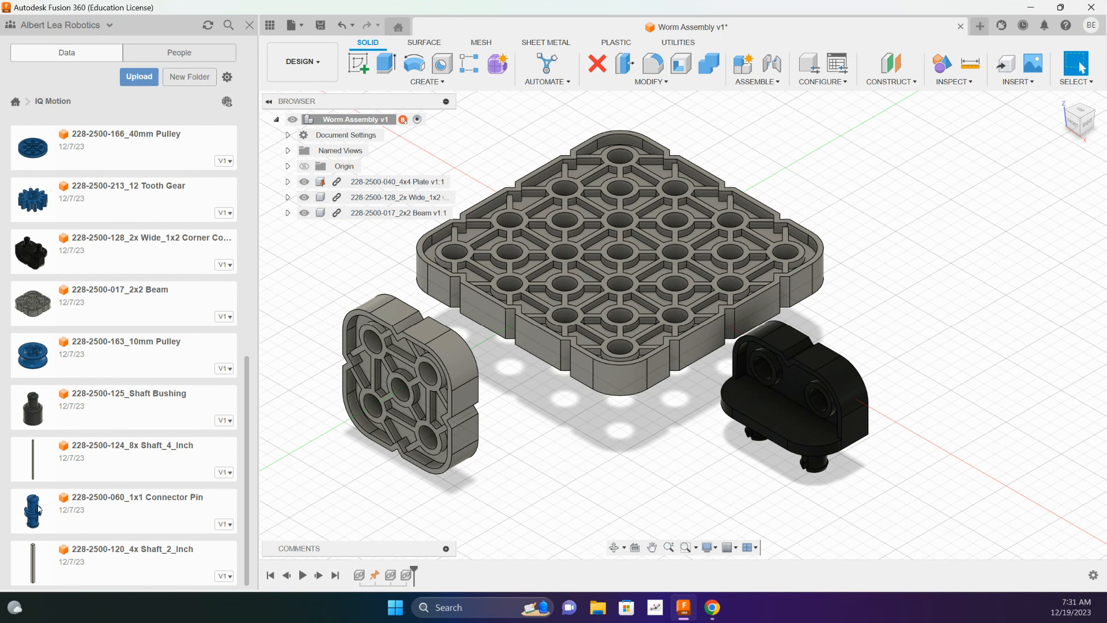
{"action": "left_click_drag", "start_coordinate": [38, 514], "coordinate": [525, 488]}
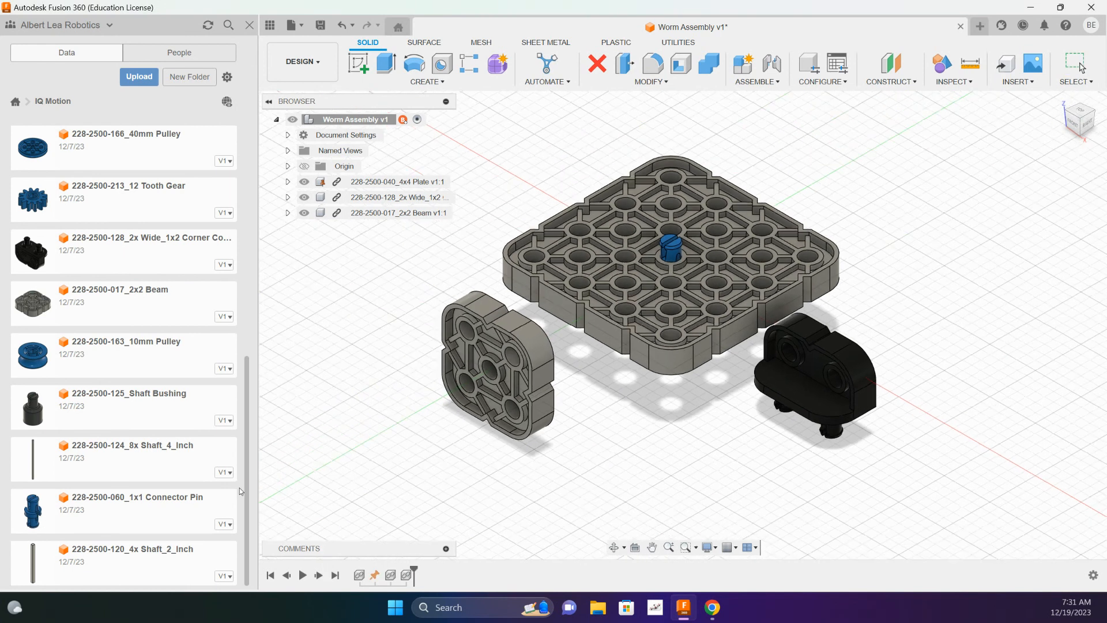
{"action": "left_click_drag", "start_coordinate": [706, 247], "coordinate": [357, 478]}
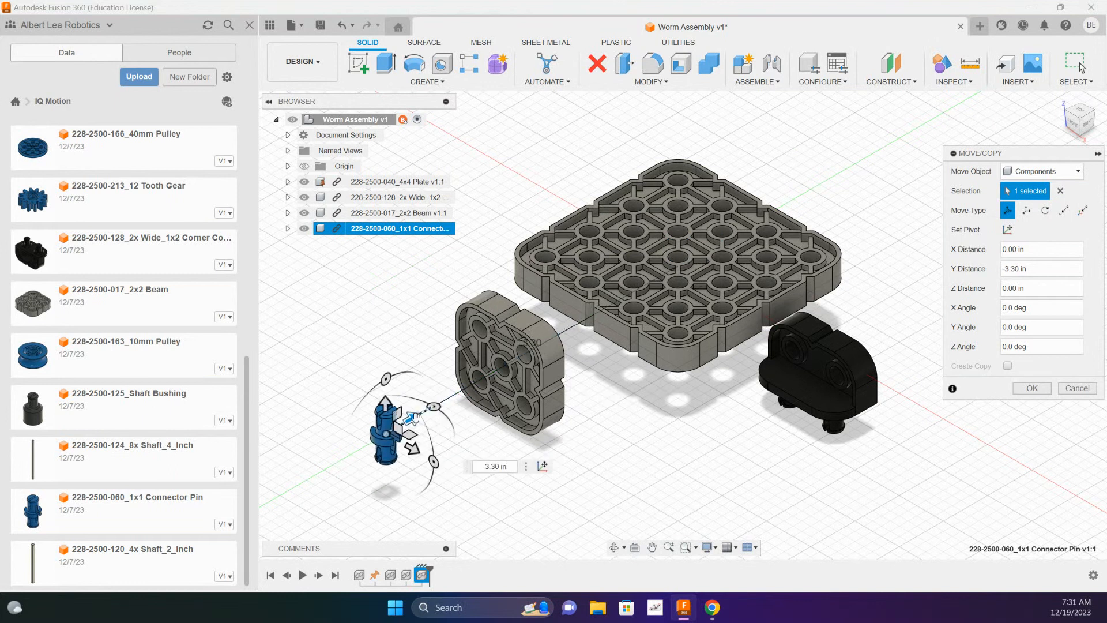
{"action": "left_click_drag", "start_coordinate": [387, 380], "coordinate": [339, 462]}
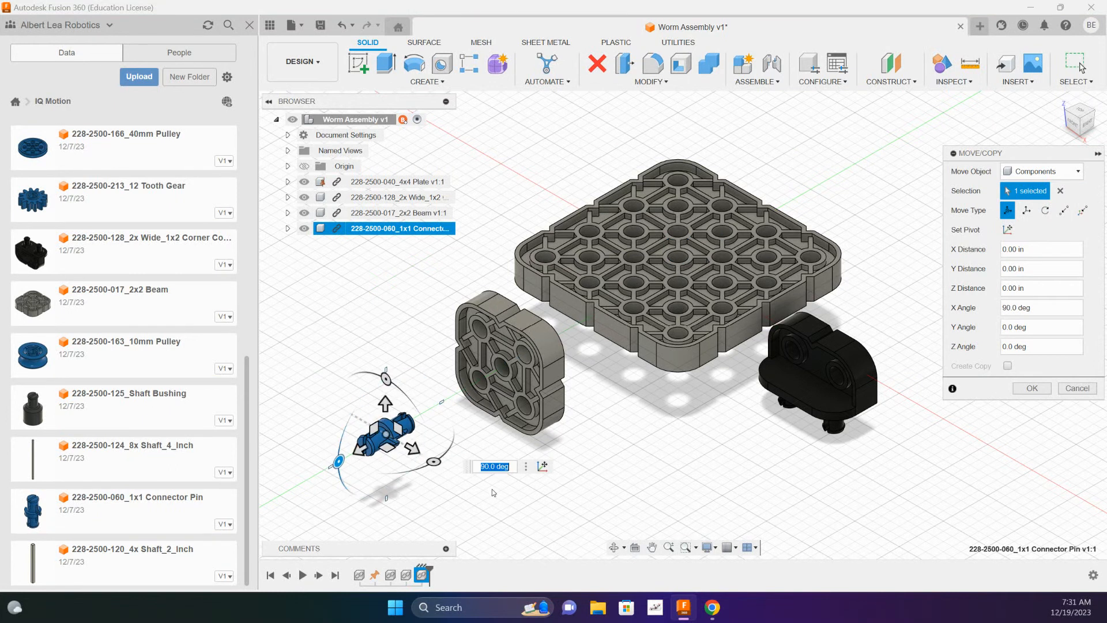
{"action": "left_click", "coordinate": [1032, 388]}
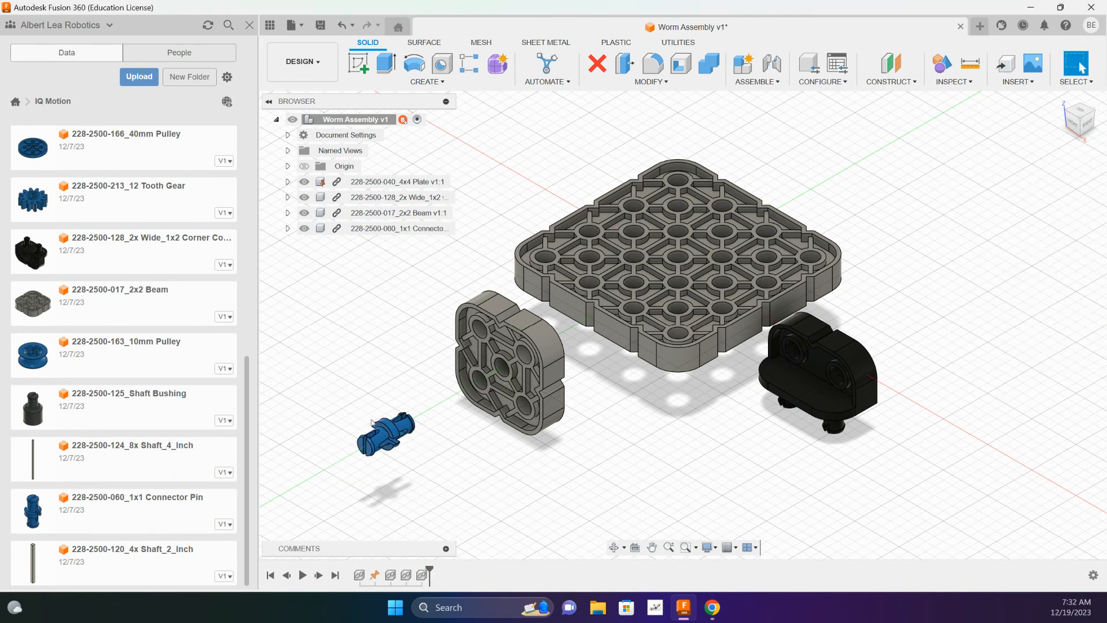
{"action": "left_click", "coordinate": [407, 425]}
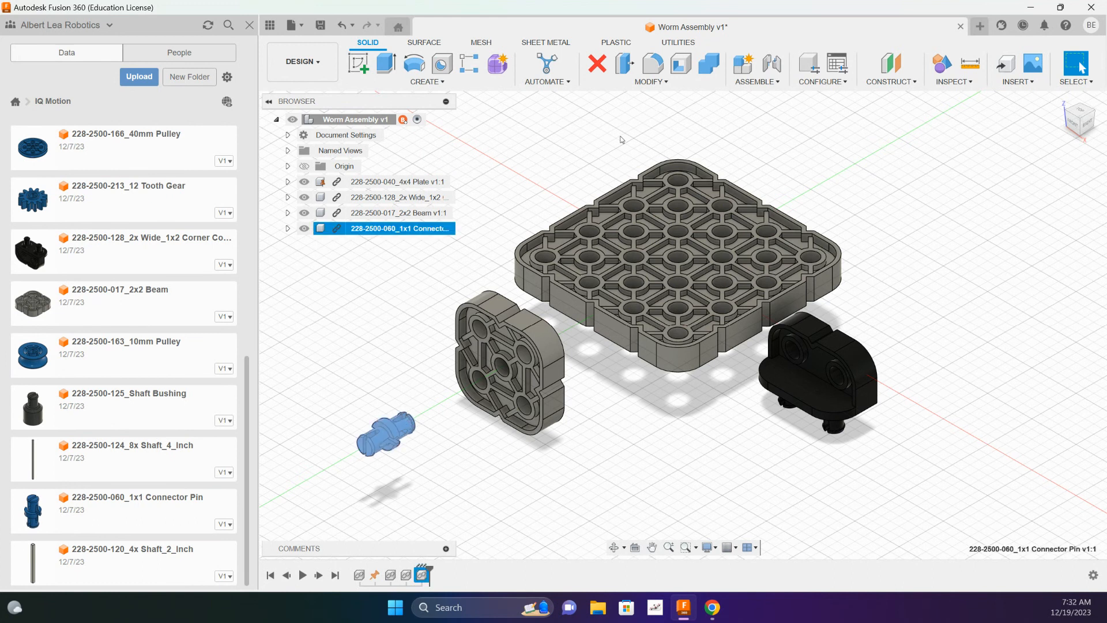
{"action": "left_click", "coordinate": [601, 487]}
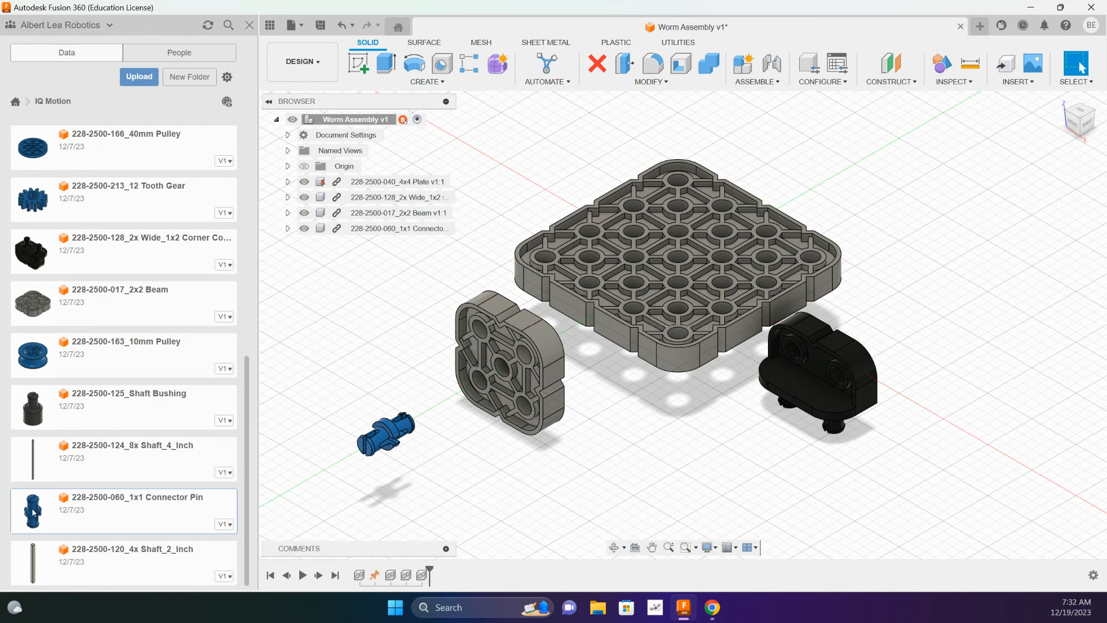
Step: Insert a second 1x1 Connector Pin behind the first, moved about -4.00 in along Y and rotated 90 degrees about X
{"action": "left_click_drag", "start_coordinate": [33, 512], "coordinate": [461, 461]}
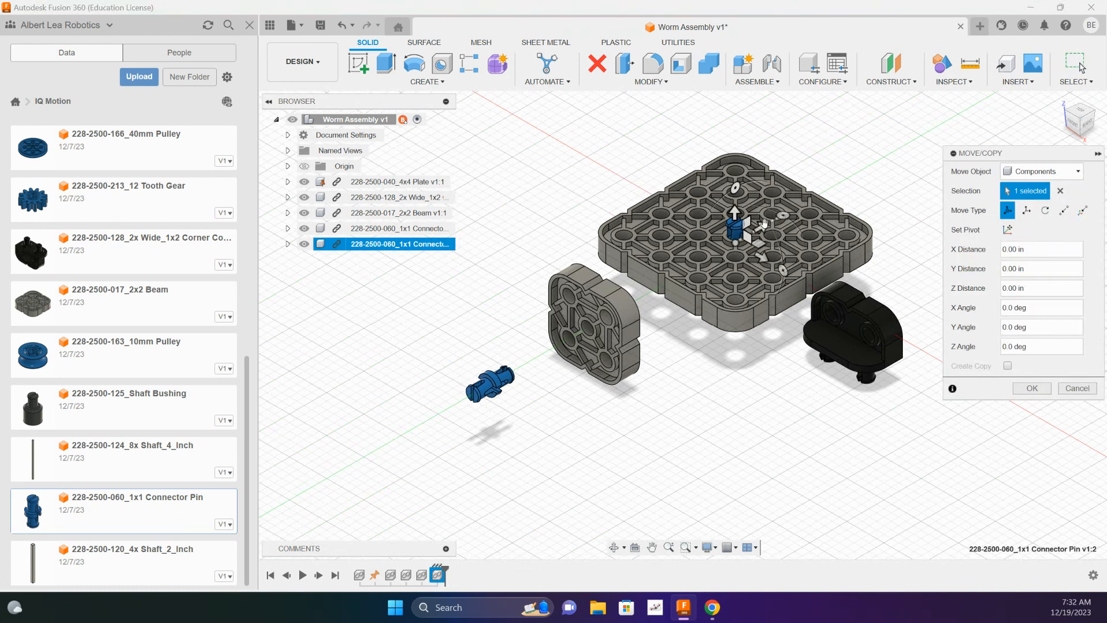
{"action": "left_click_drag", "start_coordinate": [762, 226], "coordinate": [480, 431]}
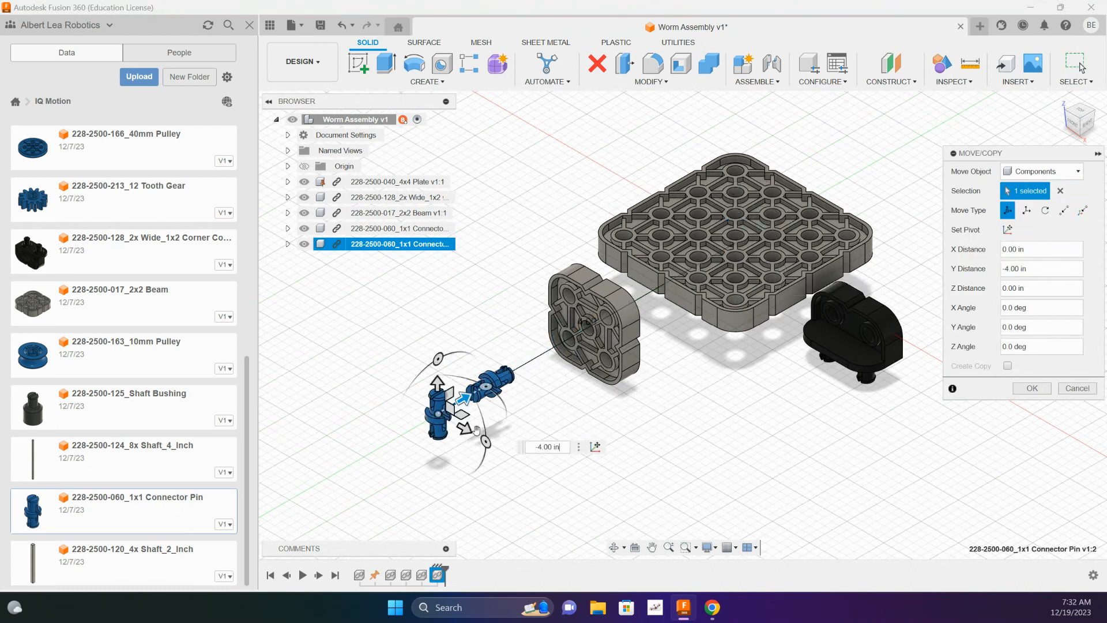
{"action": "left_click", "coordinate": [439, 358]}
{"action": "left_click_drag", "start_coordinate": [438, 359], "coordinate": [376, 448]}
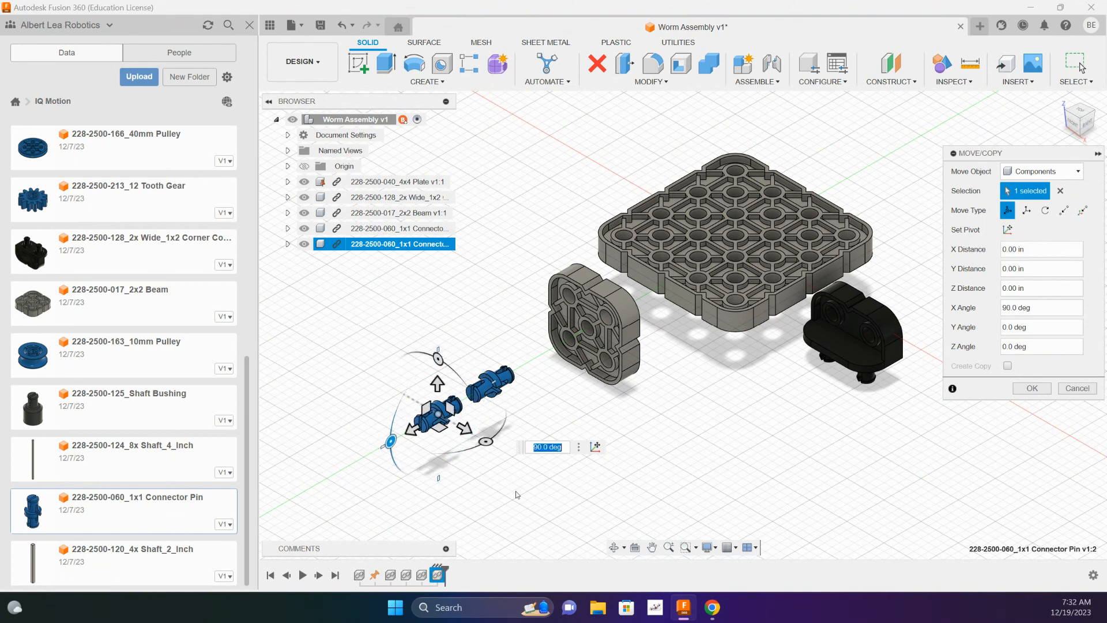
{"action": "left_click", "coordinate": [1032, 388]}
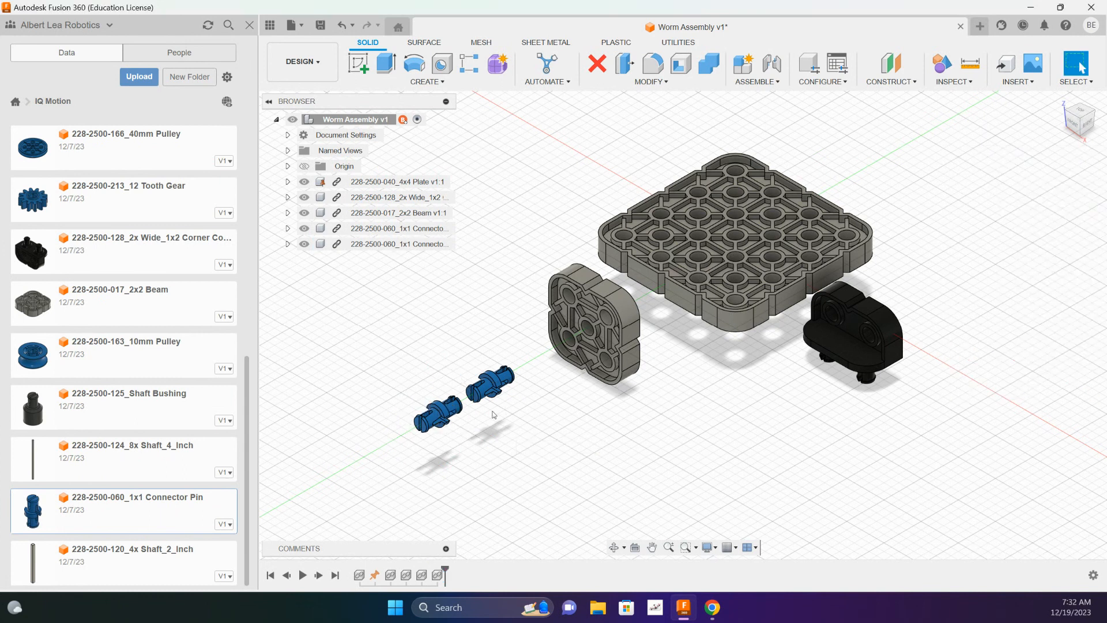
Step: Joint the first 1x1 Connector Pin by its collar to the lower-right hole on the front face of the 2x2 Beam
{"action": "scroll", "coordinate": [630, 445], "scroll_direction": "down", "scroll_amount": 2}
{"action": "scroll", "coordinate": [625, 450], "scroll_direction": "up", "scroll_amount": 5}
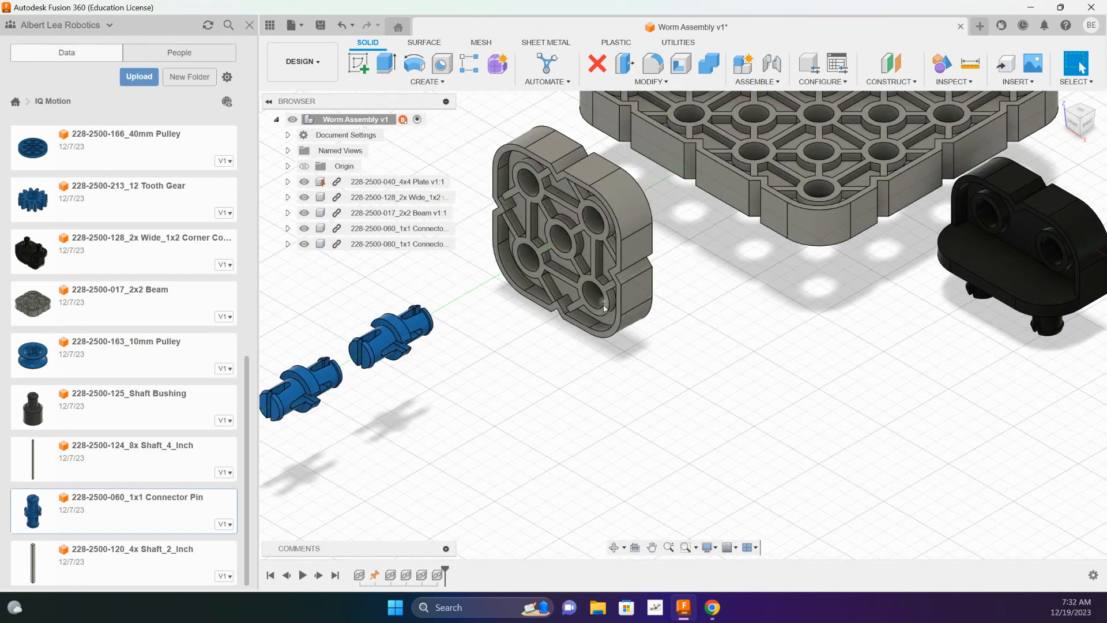
{"action": "middle_click_drag", "start_coordinate": [509, 364], "coordinate": [438, 326], "text": "shift"}
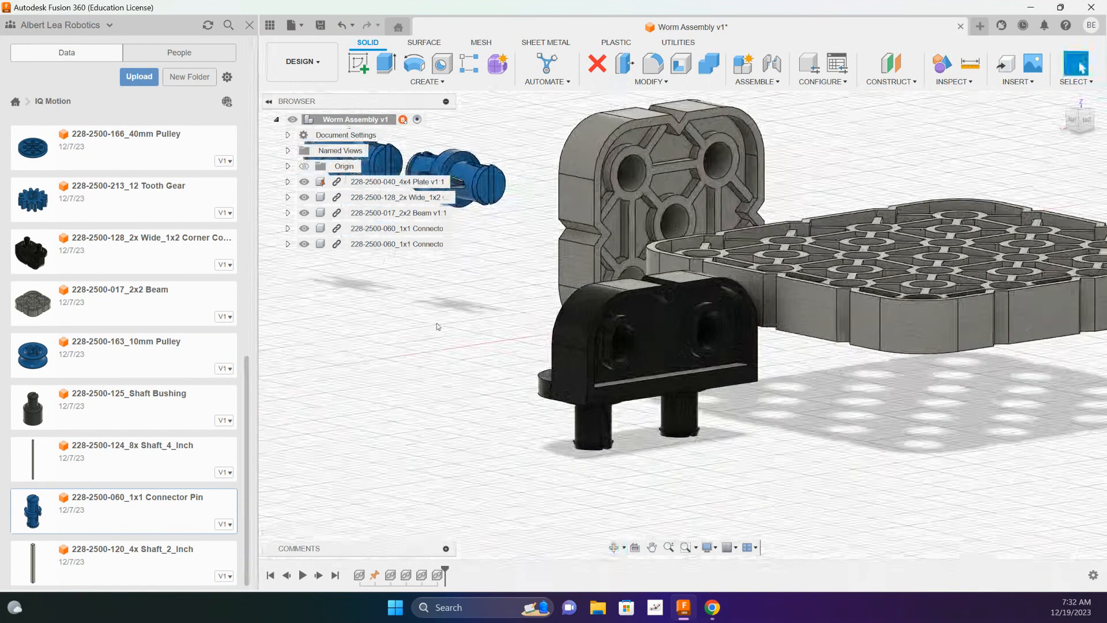
{"action": "scroll", "coordinate": [403, 248], "scroll_direction": "up", "scroll_amount": 2}
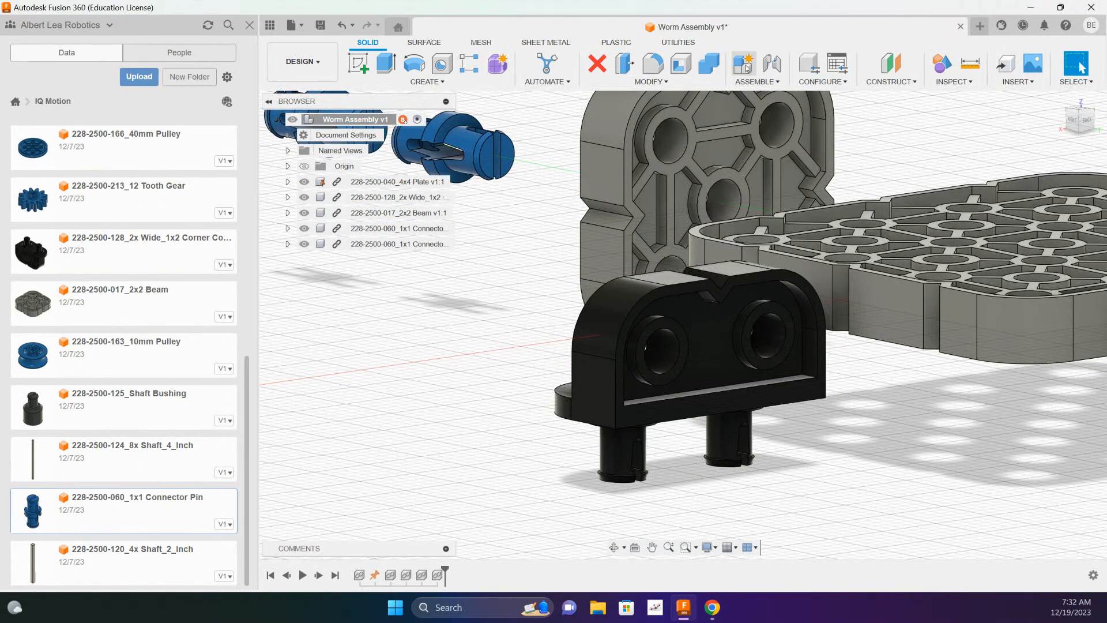
{"action": "left_click", "coordinate": [768, 65]}
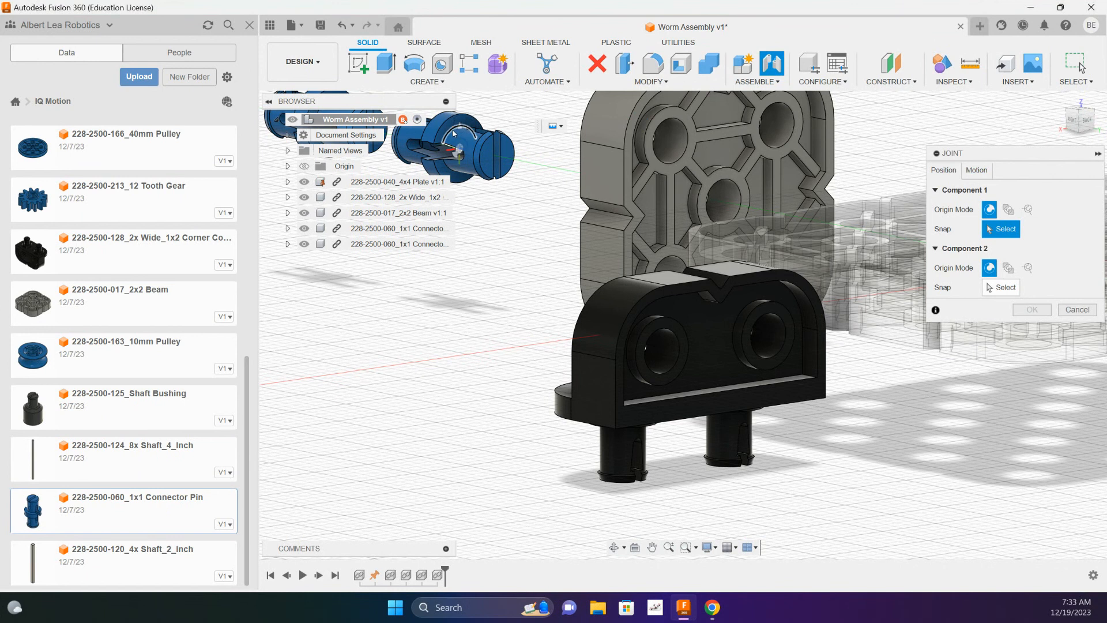
{"action": "left_click", "coordinate": [453, 133]}
{"action": "middle_click_drag", "start_coordinate": [463, 299], "coordinate": [603, 299], "text": "shift"}
{"action": "scroll", "coordinate": [567, 363], "scroll_direction": "down", "scroll_amount": 5}
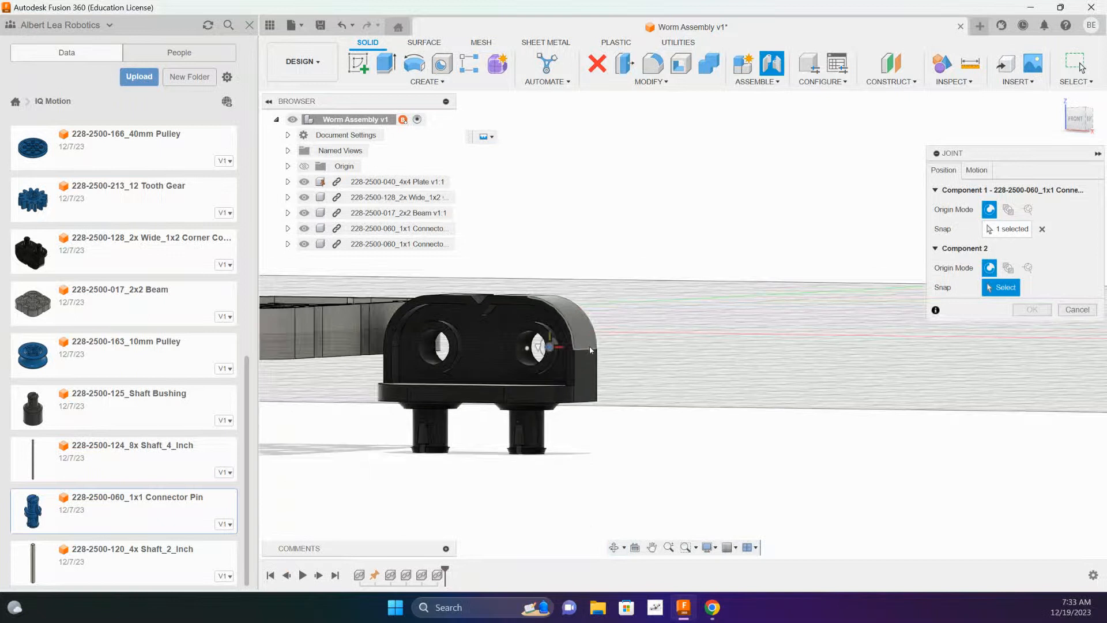
{"action": "middle_click_drag", "start_coordinate": [423, 409], "coordinate": [483, 417], "text": "shift"}
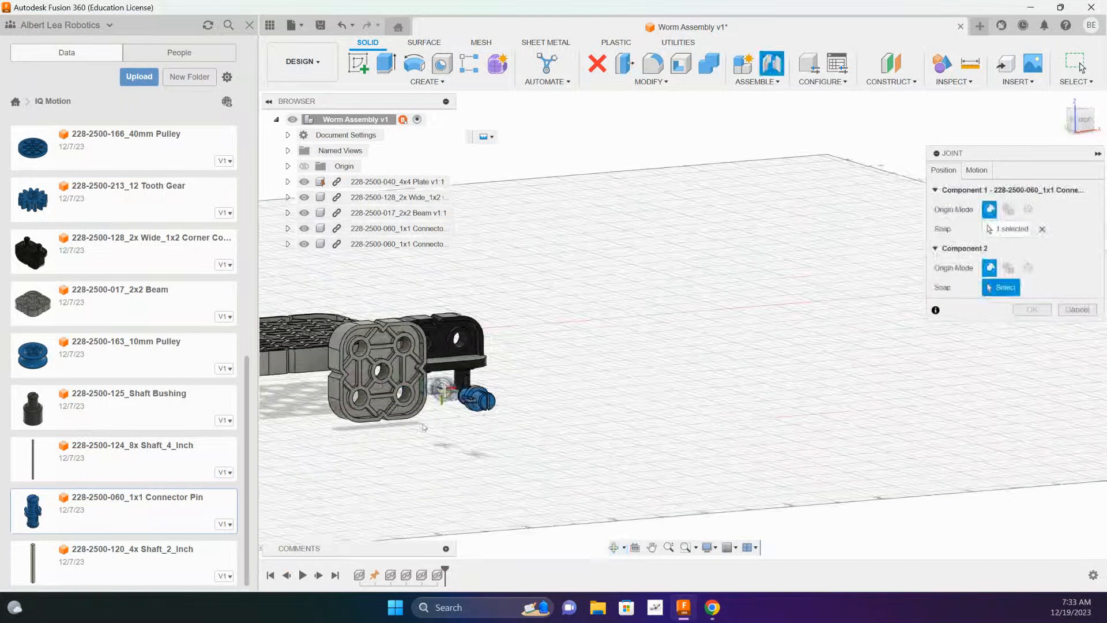
{"action": "scroll", "coordinate": [422, 425], "scroll_direction": "up", "scroll_amount": 4}
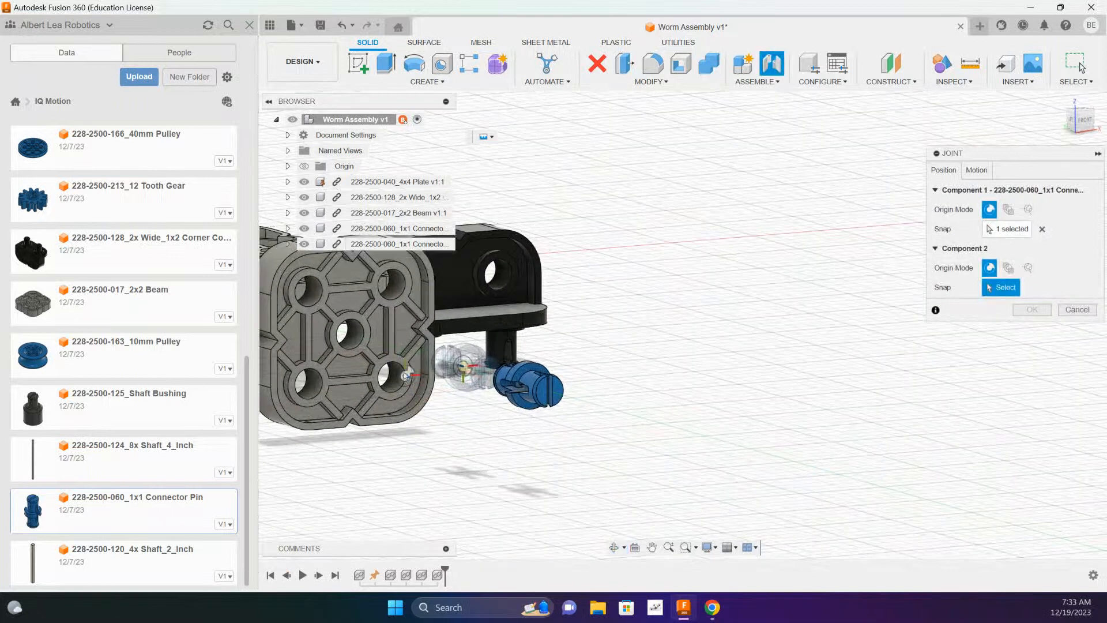
{"action": "left_click", "coordinate": [402, 373]}
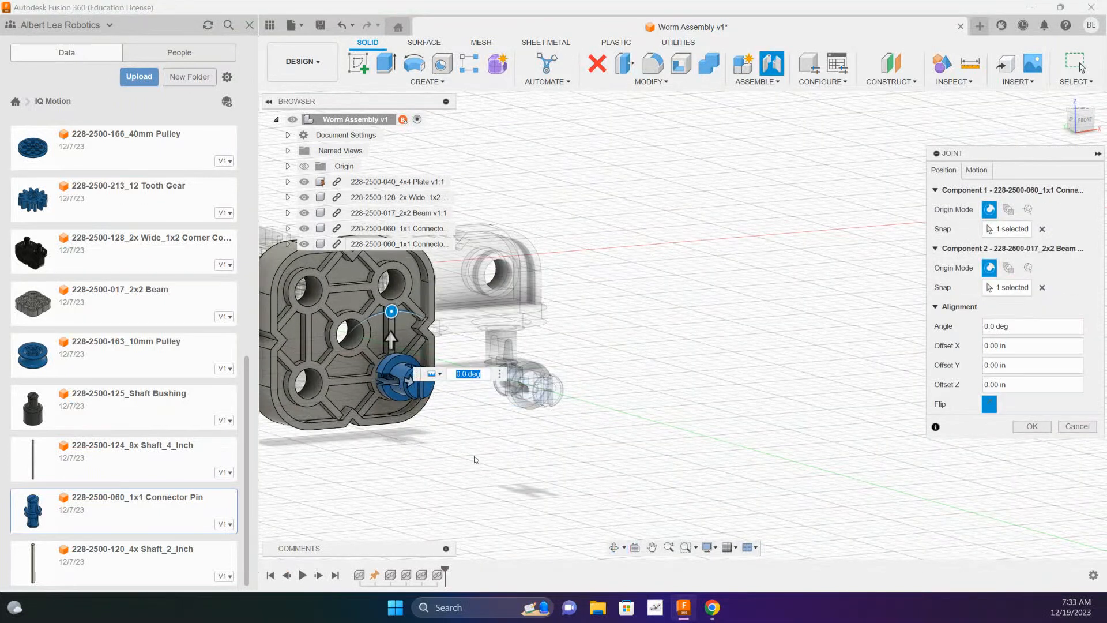
{"action": "left_click", "coordinate": [1031, 426]}
{"action": "middle_click_drag", "start_coordinate": [561, 473], "coordinate": [354, 441], "text": "shift"}
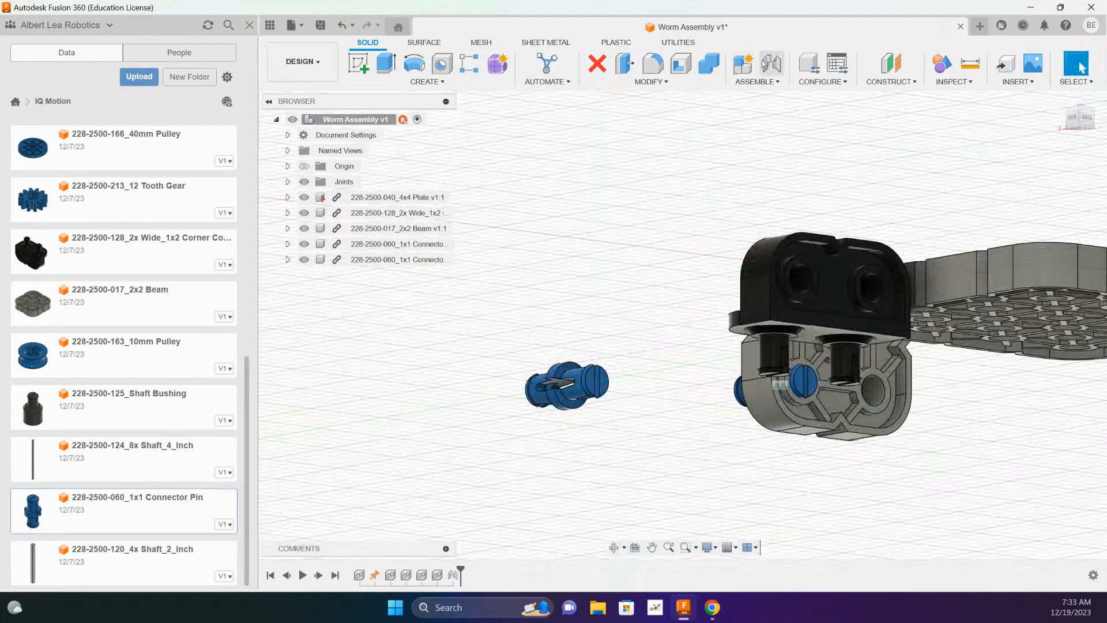
{"action": "left_click", "coordinate": [771, 65]}
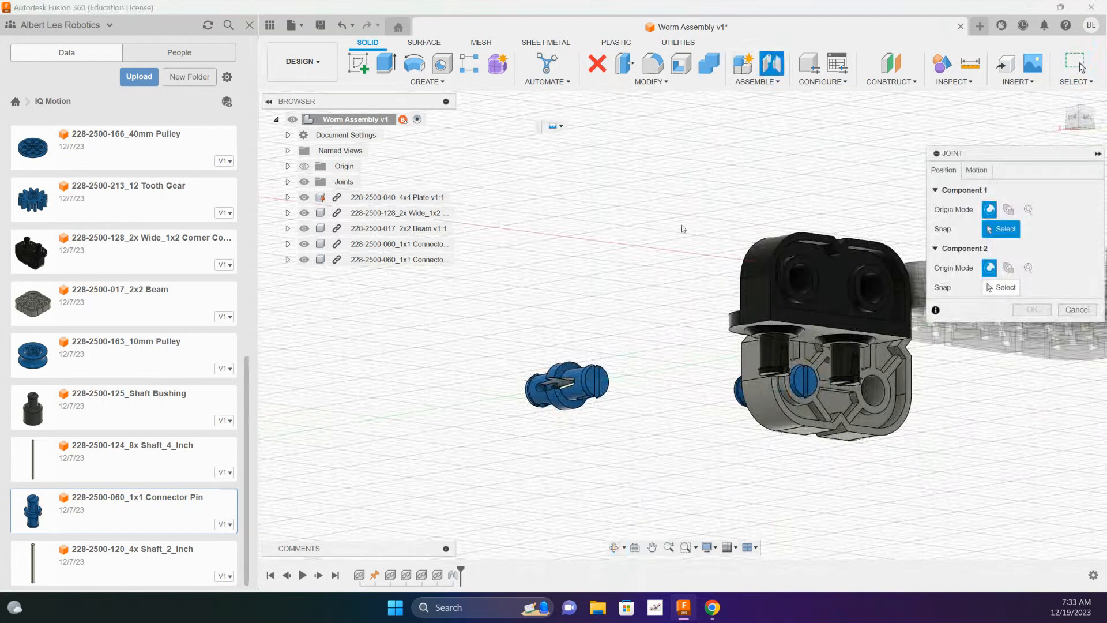
{"action": "left_click", "coordinate": [569, 373]}
{"action": "middle_click_drag", "start_coordinate": [509, 409], "coordinate": [654, 440], "text": "shift"}
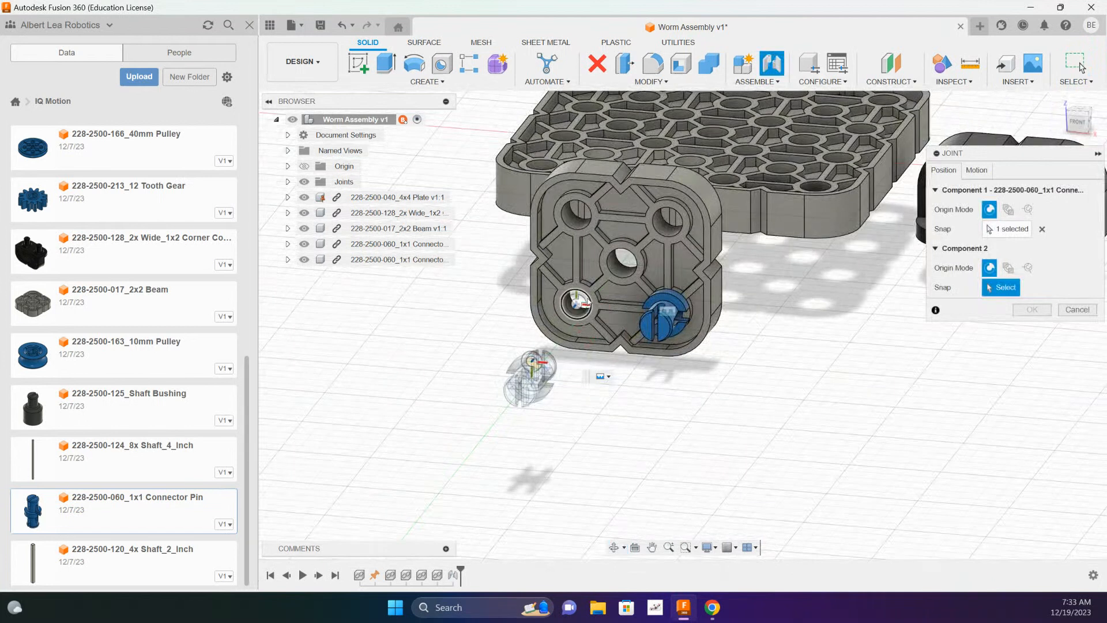
{"action": "left_click", "coordinate": [587, 299]}
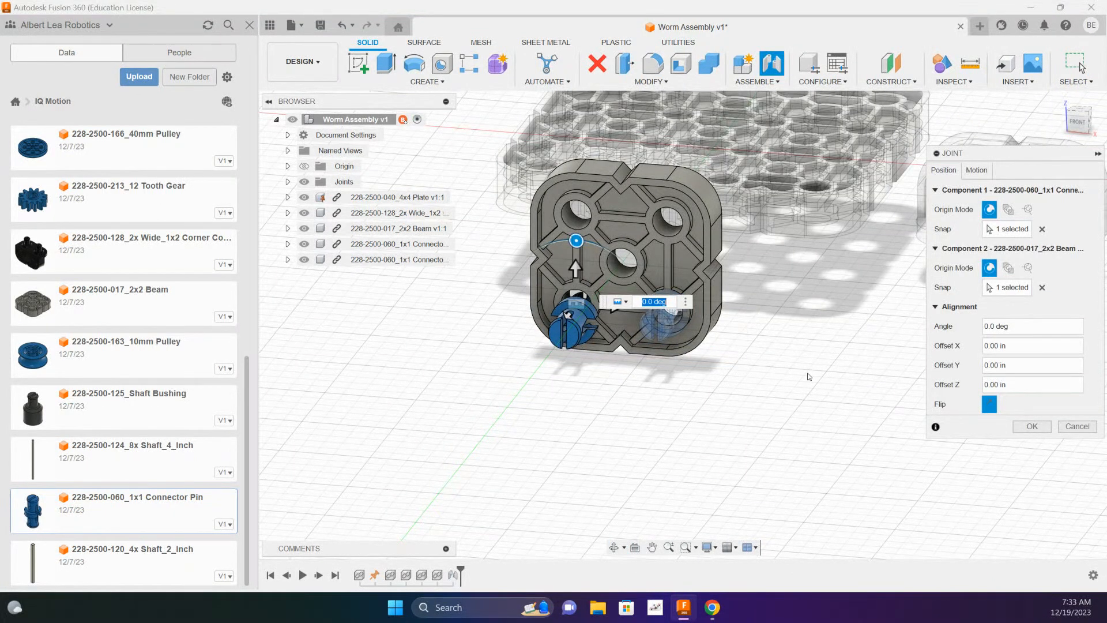
{"action": "left_click", "coordinate": [1046, 426]}
{"action": "middle_click_drag", "start_coordinate": [635, 424], "coordinate": [553, 416], "text": "shift"}
{"action": "middle_click_drag", "start_coordinate": [548, 354], "coordinate": [518, 343], "text": "shift"}
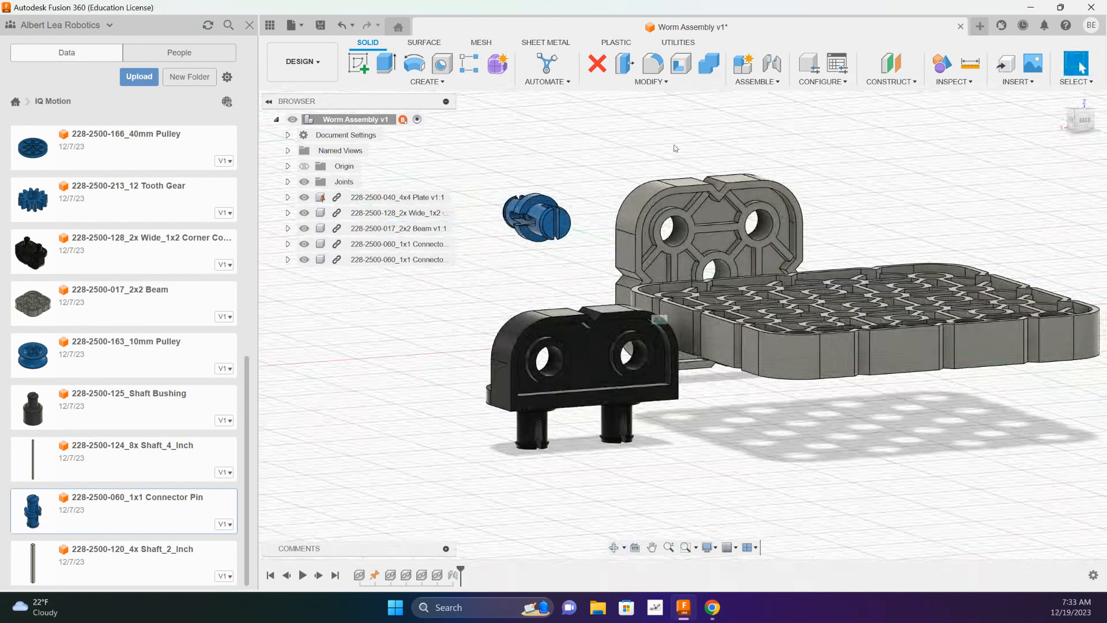
{"action": "left_click", "coordinate": [776, 75]}
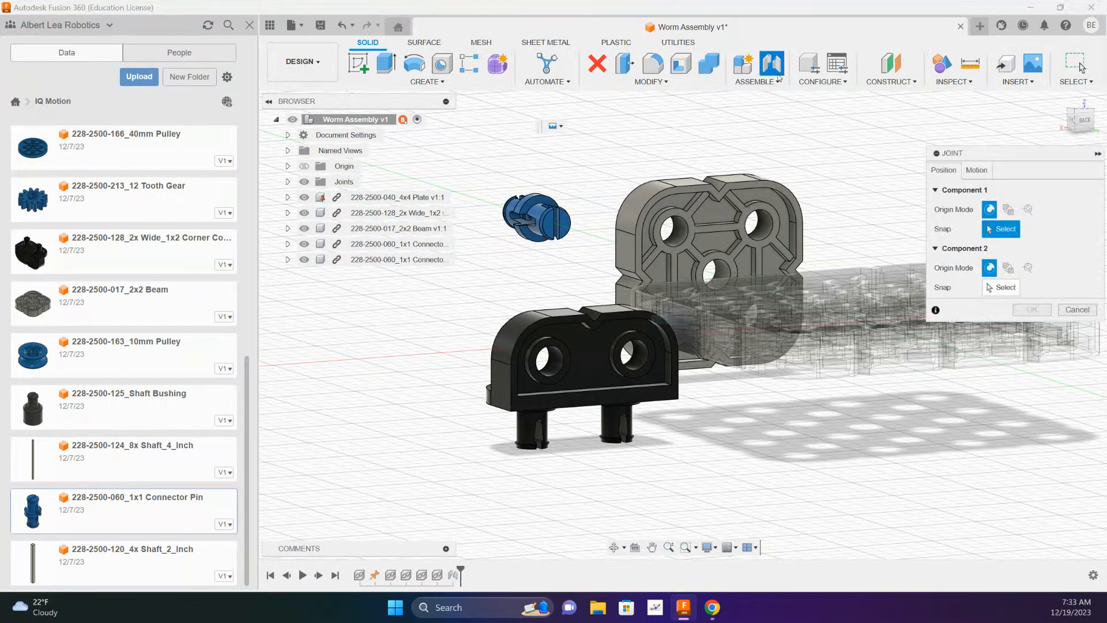
{"action": "scroll", "coordinate": [579, 164], "scroll_direction": "up", "scroll_amount": 5}
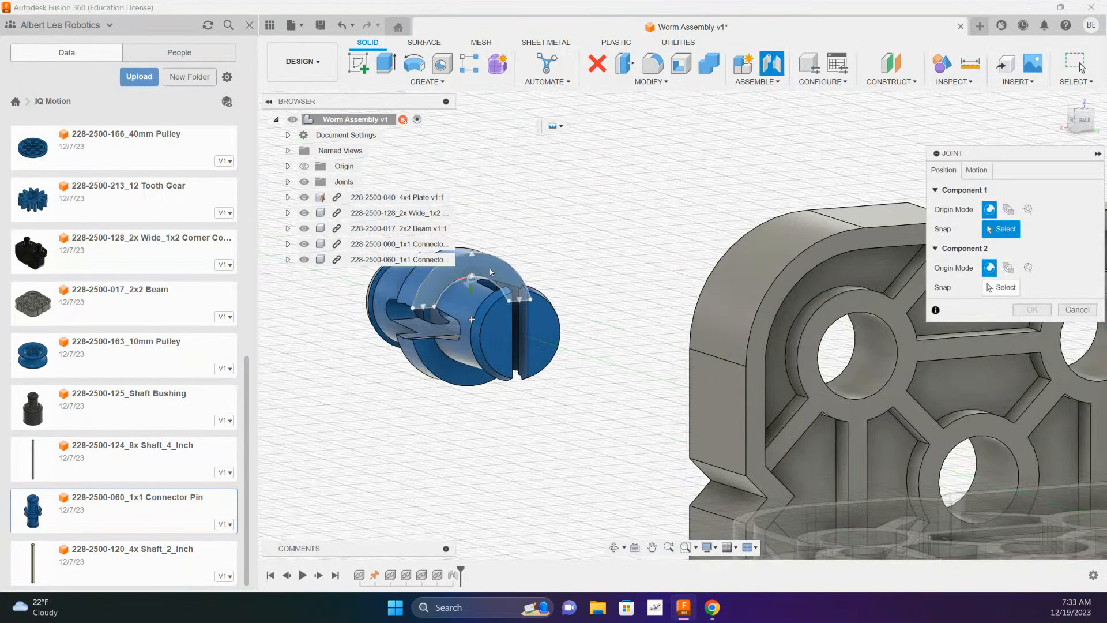
{"action": "left_click", "coordinate": [472, 276]}
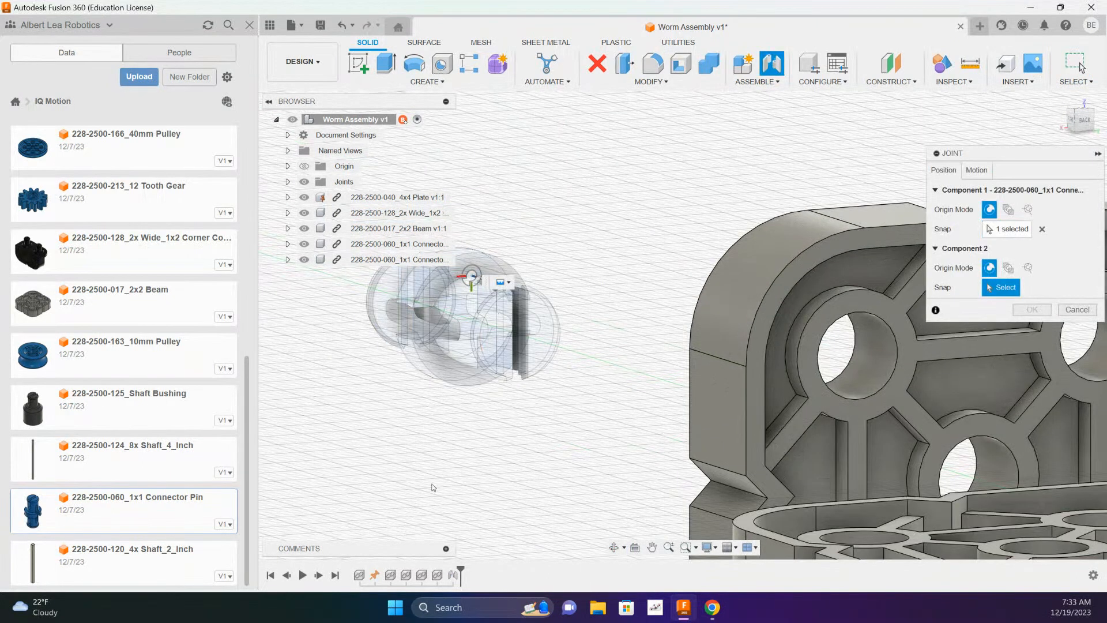
{"action": "middle_click_drag", "start_coordinate": [447, 459], "coordinate": [619, 430], "text": "shift"}
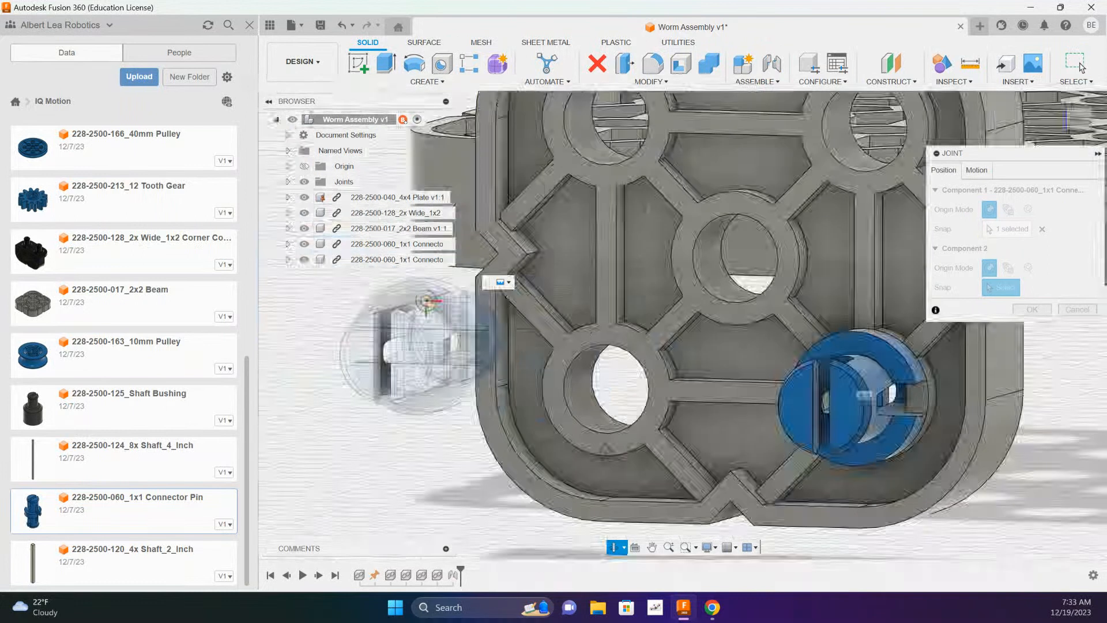
{"action": "left_click", "coordinate": [610, 348]}
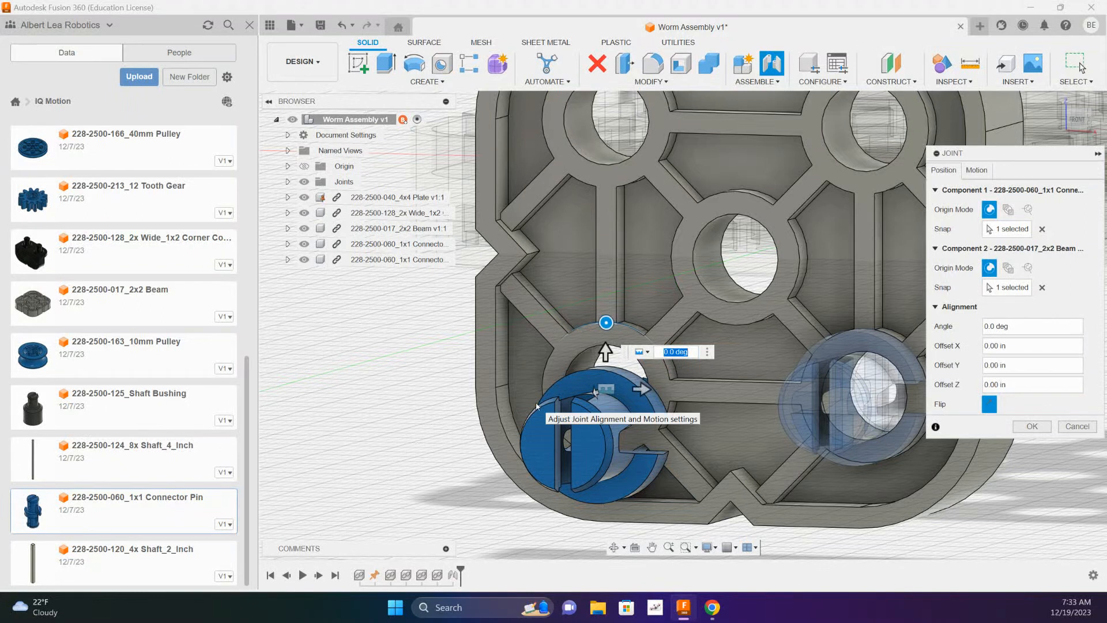
{"action": "left_click", "coordinate": [1081, 425]}
Step: Joint the second 1x1 Connector Pin by its collar to the lower-left hole on the front face of the 2x2 Beam
{"action": "middle_click_drag", "start_coordinate": [705, 363], "coordinate": [663, 248], "text": "shift"}
{"action": "scroll", "coordinate": [581, 355], "scroll_direction": "up", "scroll_amount": 2}
{"action": "scroll", "coordinate": [581, 355], "scroll_direction": "down", "scroll_amount": 4}
{"action": "scroll", "coordinate": [604, 253], "scroll_direction": "down", "scroll_amount": 3}
{"action": "middle_click_drag", "start_coordinate": [554, 192], "coordinate": [608, 369]}
{"action": "scroll", "coordinate": [674, 295], "scroll_direction": "up", "scroll_amount": 2}
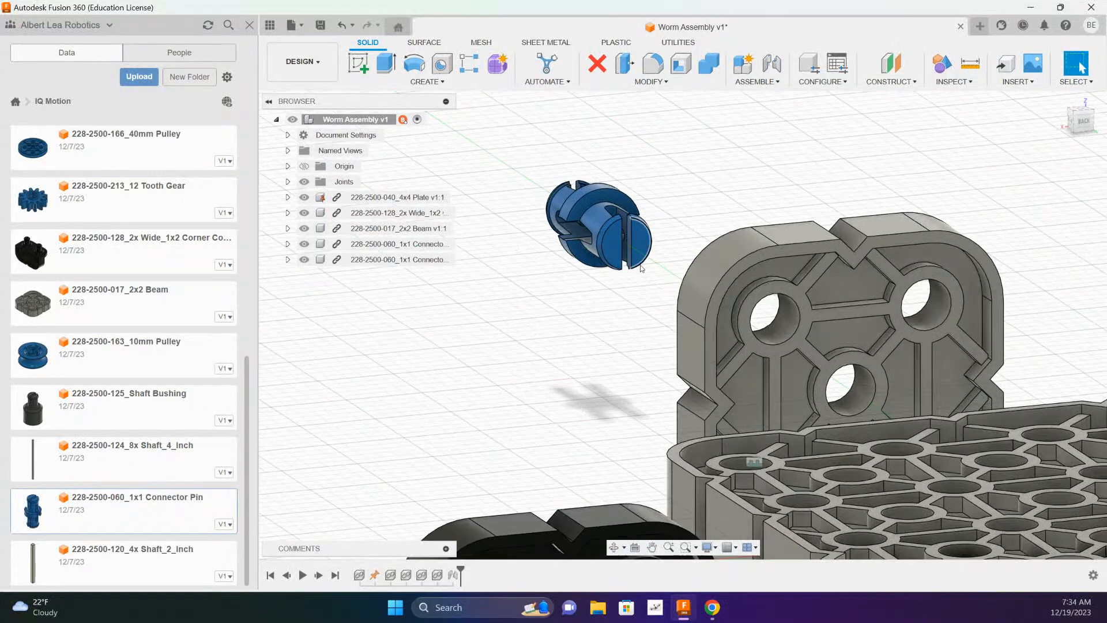
{"action": "scroll", "coordinate": [642, 276], "scroll_direction": "up", "scroll_amount": 2}
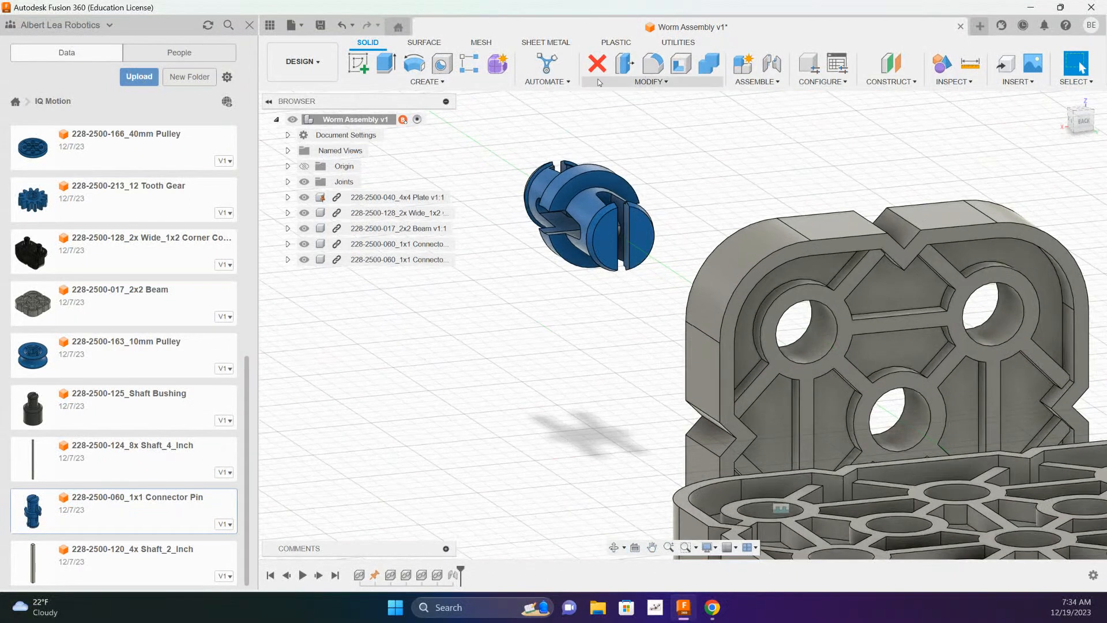
{"action": "left_click", "coordinate": [767, 75]}
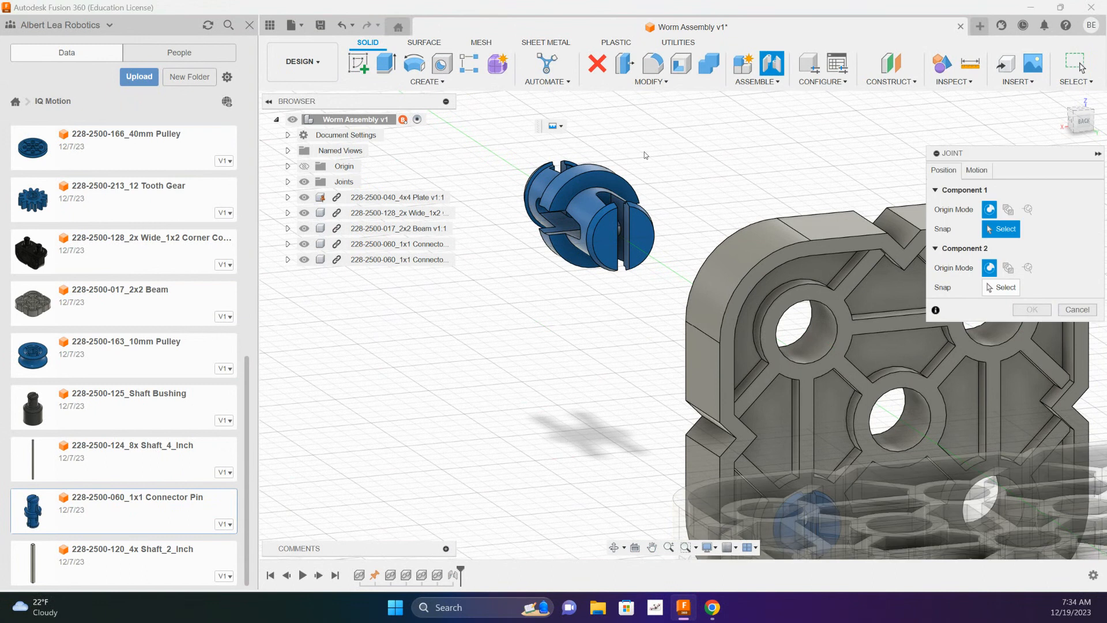
{"action": "left_click", "coordinate": [588, 193]}
{"action": "middle_click_drag", "start_coordinate": [424, 393], "coordinate": [596, 409], "text": "shift"}
{"action": "scroll", "coordinate": [590, 413], "scroll_direction": "up", "scroll_amount": 3}
{"action": "scroll", "coordinate": [574, 408], "scroll_direction": "down", "scroll_amount": 5}
{"action": "scroll", "coordinate": [597, 410], "scroll_direction": "up", "scroll_amount": 2}
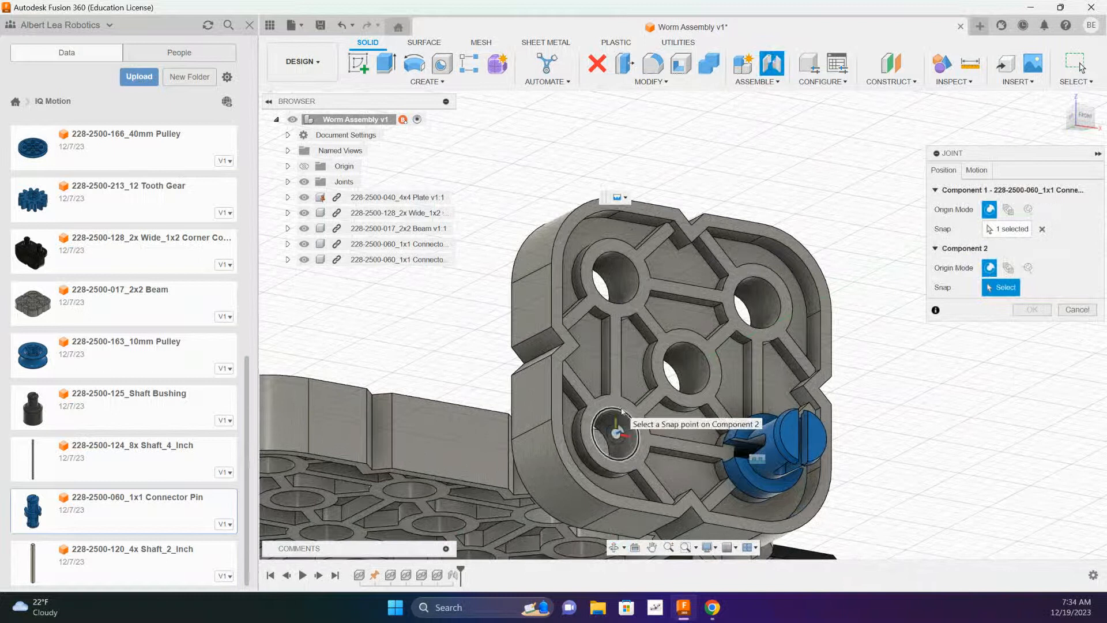
{"action": "left_click", "coordinate": [621, 411]}
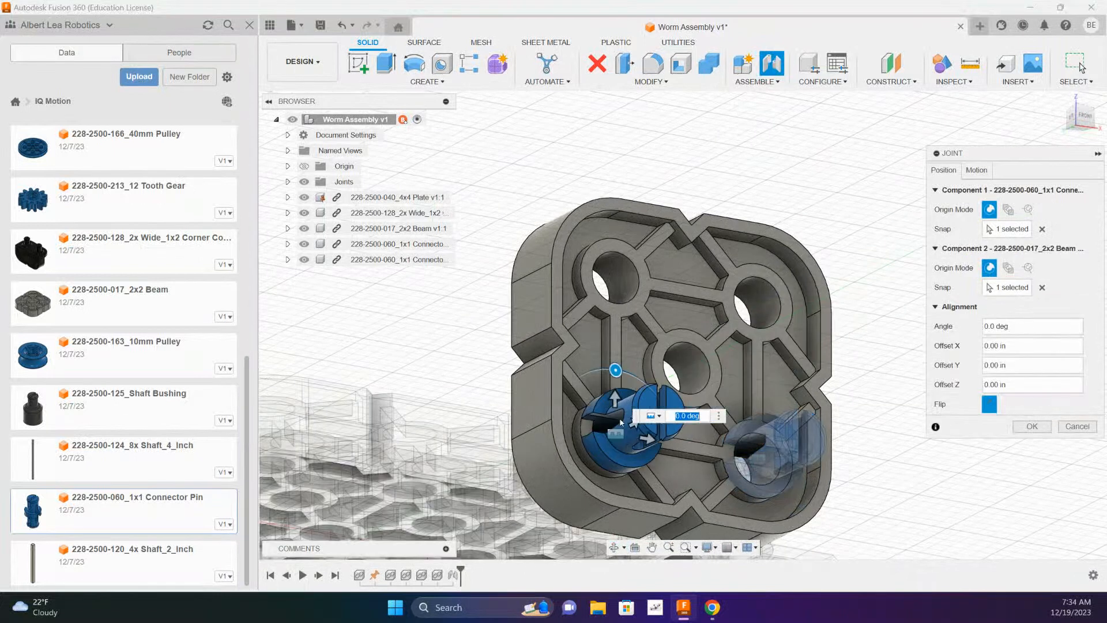
{"action": "left_click", "coordinate": [1016, 428]}
Step: Joint the 2x2 Beam's lower-right connector pin to the matching right-hand hole on the back of the black 1x2 Corner Connector
{"action": "scroll", "coordinate": [913, 458], "scroll_direction": "down", "scroll_amount": 3}
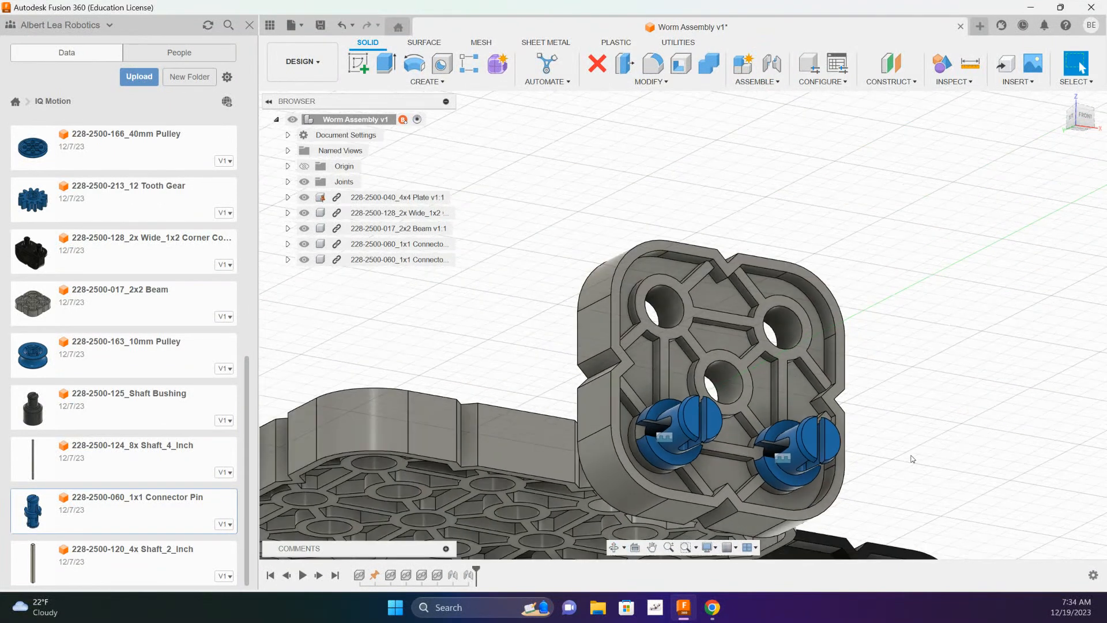
{"action": "scroll", "coordinate": [899, 462], "scroll_direction": "down", "scroll_amount": 2}
{"action": "middle_click_drag", "start_coordinate": [877, 392], "coordinate": [736, 457], "text": "shift"}
{"action": "scroll", "coordinate": [830, 412], "scroll_direction": "up", "scroll_amount": 2}
{"action": "scroll", "coordinate": [807, 418], "scroll_direction": "down", "scroll_amount": 3}
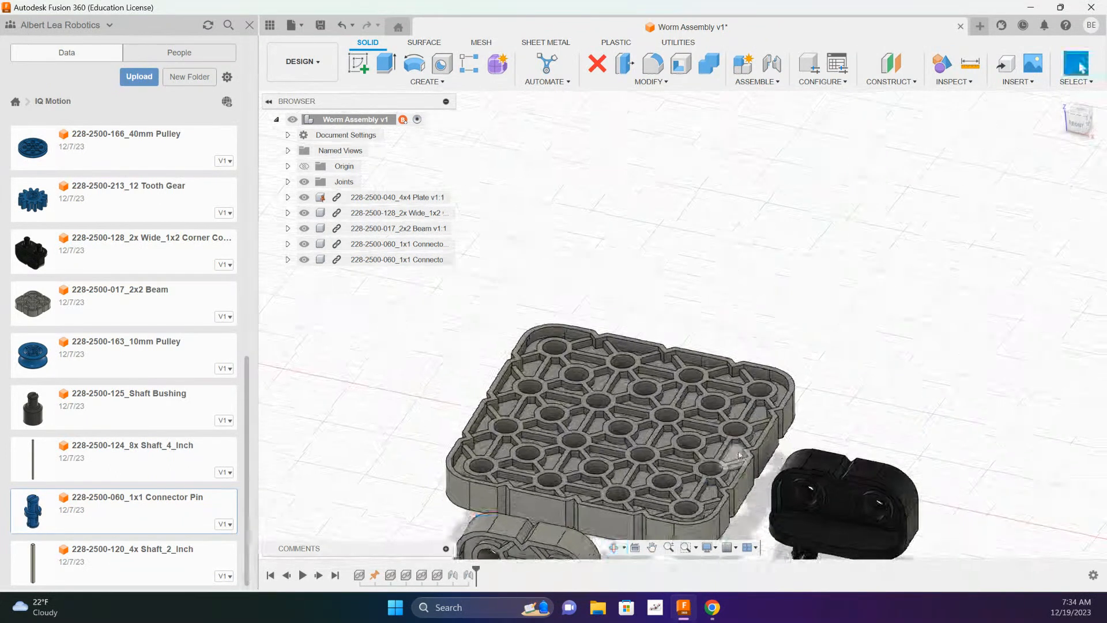
{"action": "scroll", "coordinate": [736, 457], "scroll_direction": "down", "scroll_amount": 4}
{"action": "middle_click_drag", "start_coordinate": [786, 531], "coordinate": [796, 466], "text": "shift"}
{"action": "scroll", "coordinate": [741, 487], "scroll_direction": "up", "scroll_amount": 2}
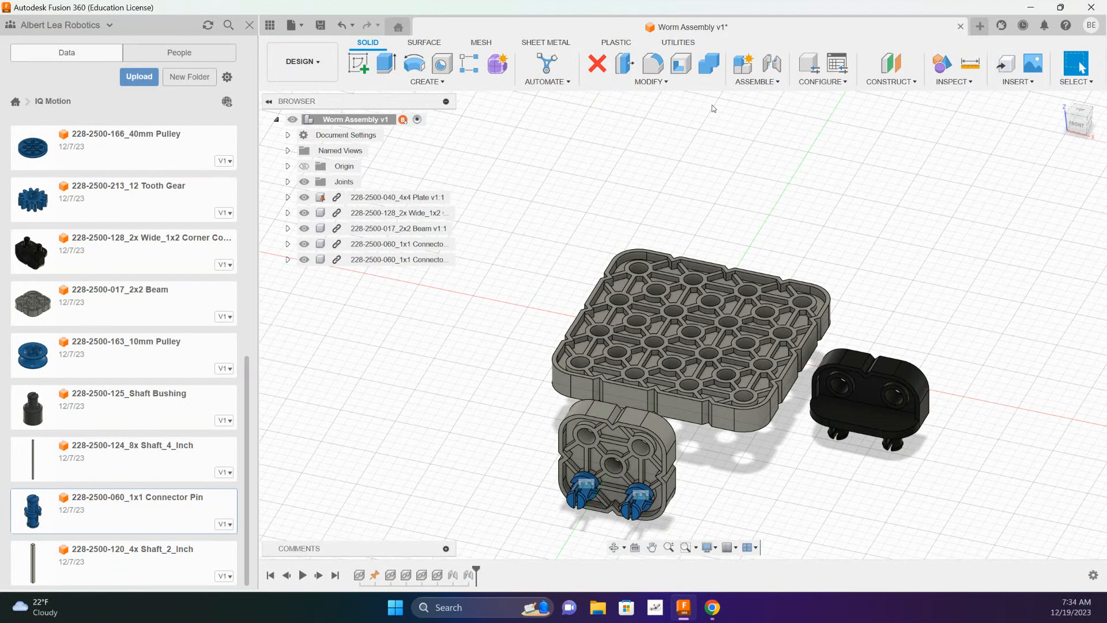
{"action": "left_click", "coordinate": [771, 63]}
{"action": "scroll", "coordinate": [683, 434], "scroll_direction": "up", "scroll_amount": 2}
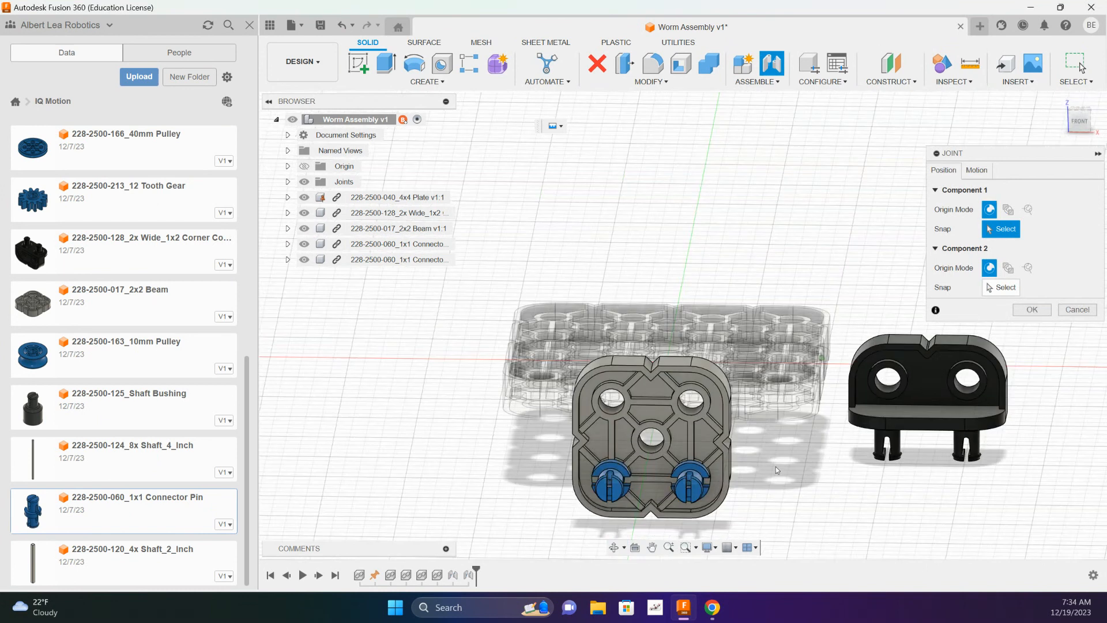
{"action": "scroll", "coordinate": [704, 478], "scroll_direction": "up", "scroll_amount": 5}
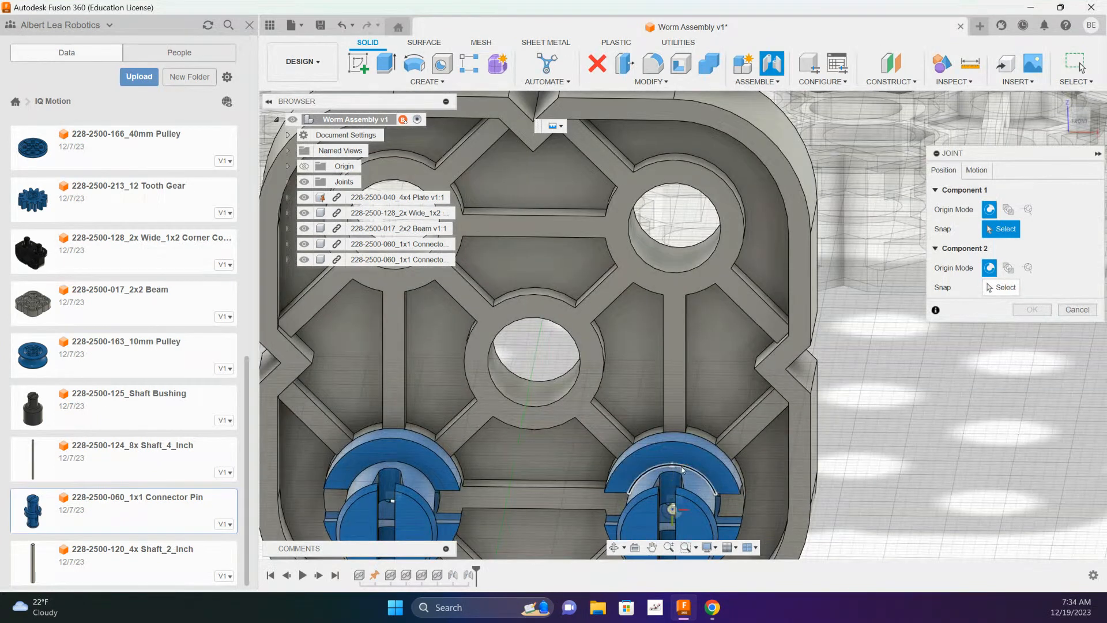
{"action": "left_click", "coordinate": [687, 468]}
{"action": "middle_click_drag", "start_coordinate": [933, 437], "coordinate": [451, 396], "text": "shift"}
{"action": "scroll", "coordinate": [933, 417], "scroll_direction": "down", "scroll_amount": 4}
{"action": "scroll", "coordinate": [450, 396], "scroll_direction": "down", "scroll_amount": 1}
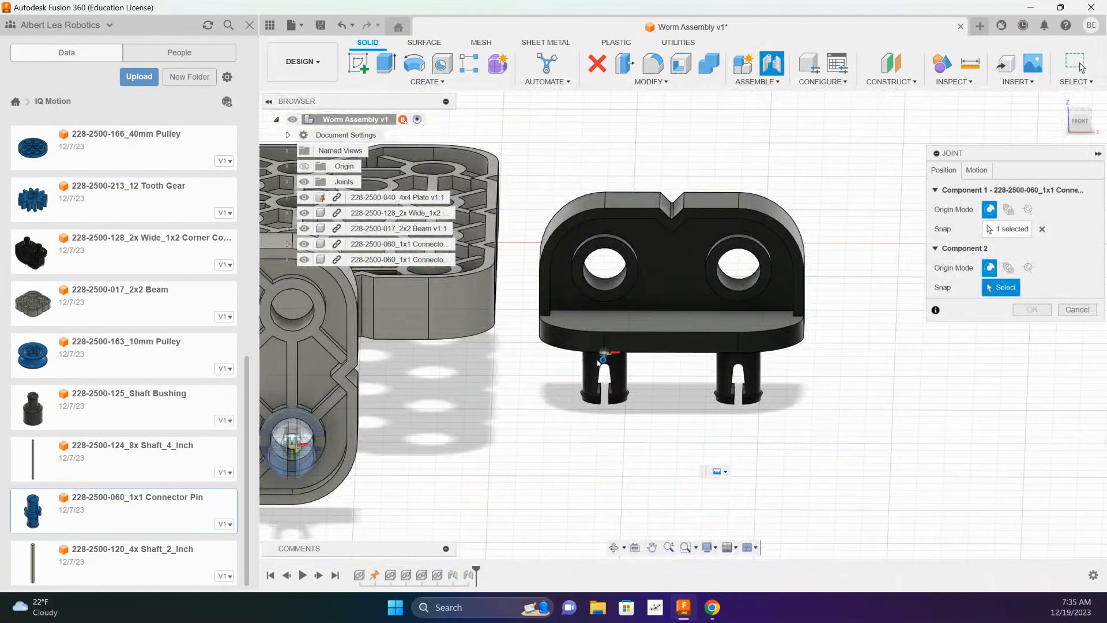
{"action": "middle_click_drag", "start_coordinate": [800, 407], "coordinate": [602, 407], "text": "shift"}
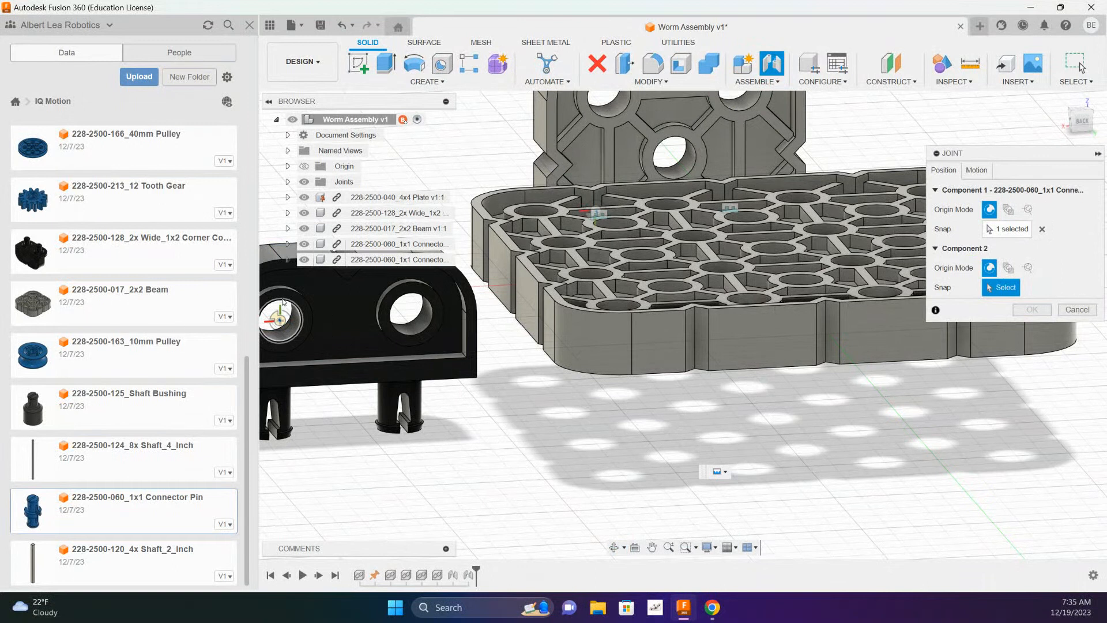
{"action": "left_click", "coordinate": [283, 301]}
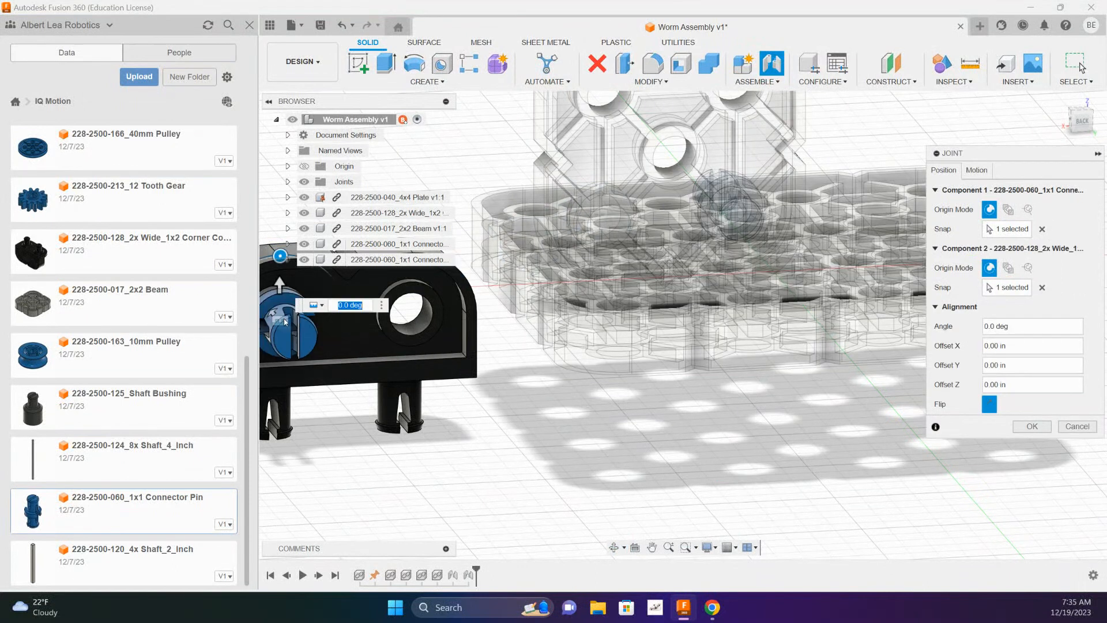
{"action": "left_click", "coordinate": [1032, 426]}
{"action": "middle_click_drag", "start_coordinate": [540, 471], "coordinate": [707, 484], "text": "shift"}
{"action": "scroll", "coordinate": [730, 454], "scroll_direction": "up", "scroll_amount": 2}
{"action": "scroll", "coordinate": [731, 454], "scroll_direction": "down", "scroll_amount": 5}
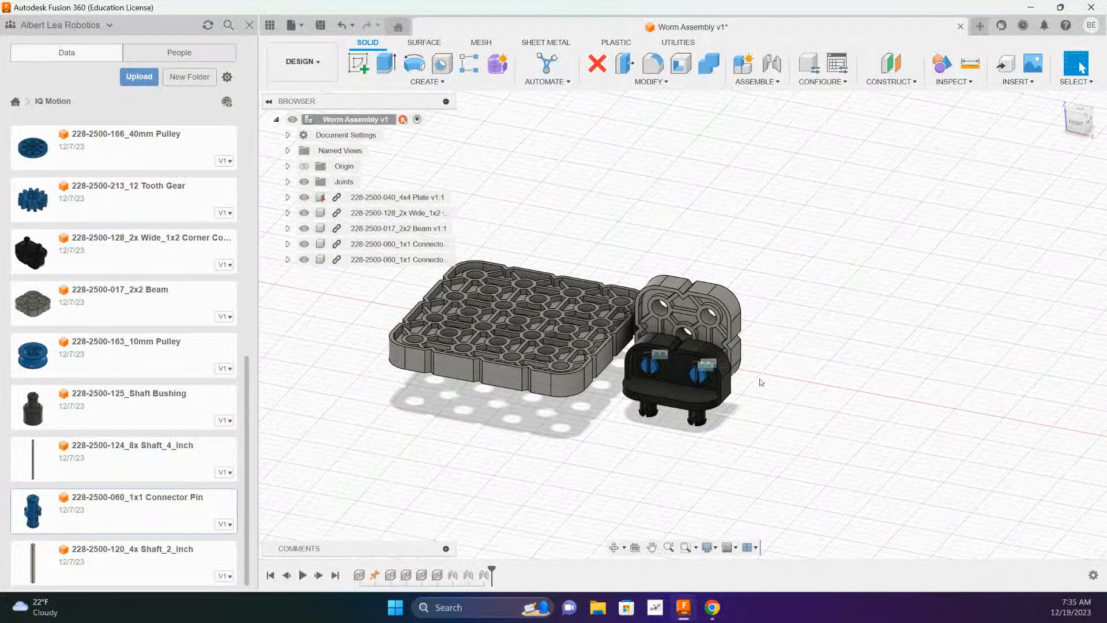
{"action": "scroll", "coordinate": [758, 333], "scroll_direction": "up", "scroll_amount": 1}
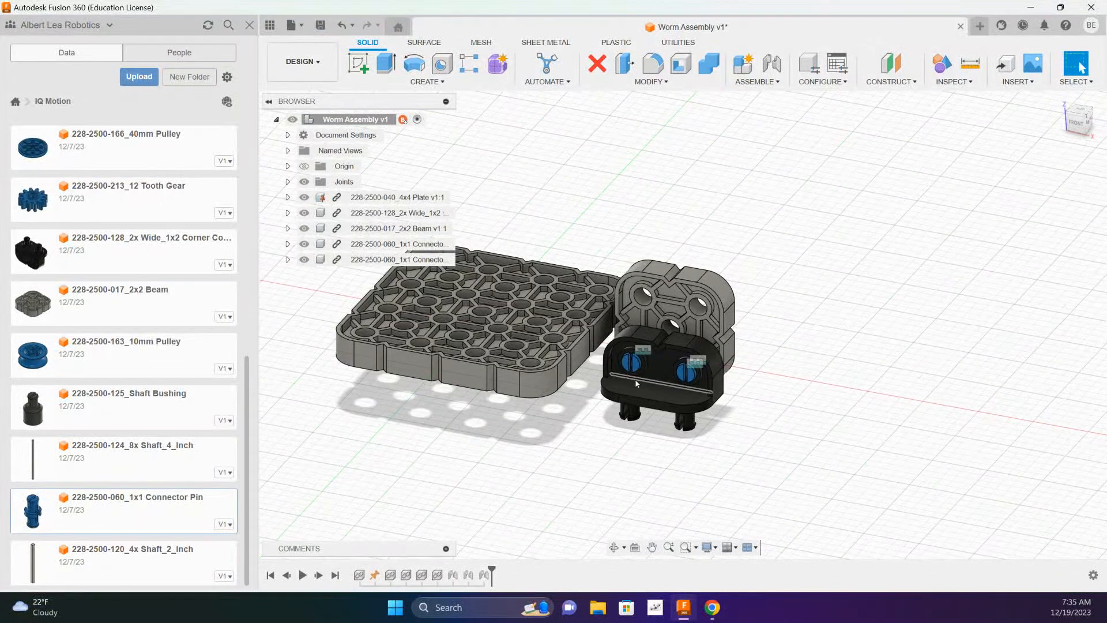
{"action": "middle_click_drag", "start_coordinate": [560, 454], "coordinate": [596, 506]}
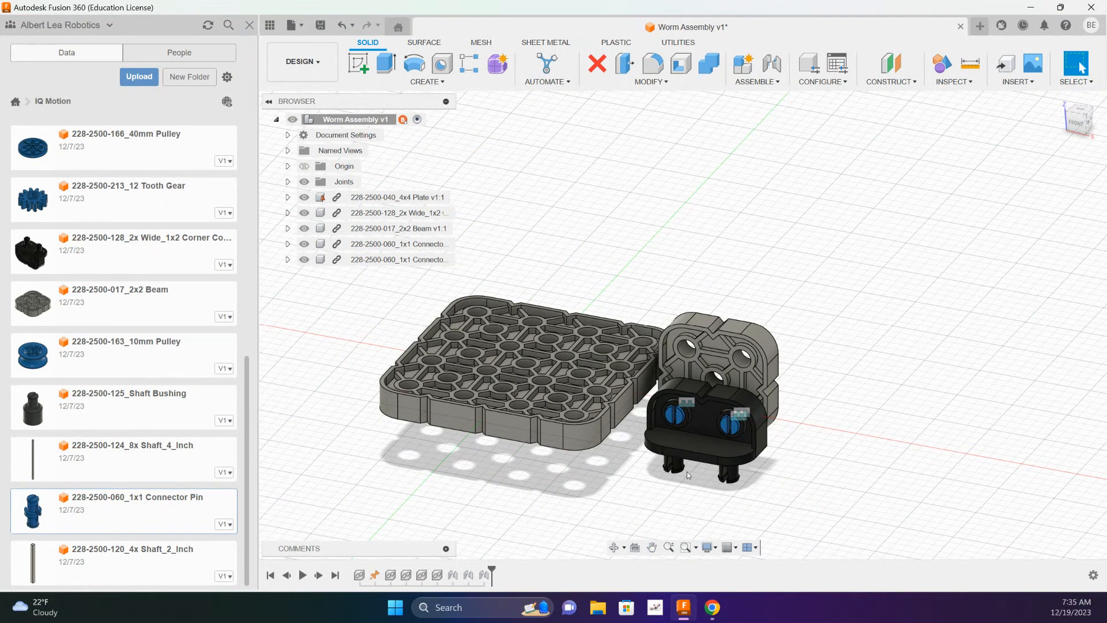
{"action": "middle_click_drag", "start_coordinate": [646, 486], "coordinate": [658, 367], "text": "shift"}
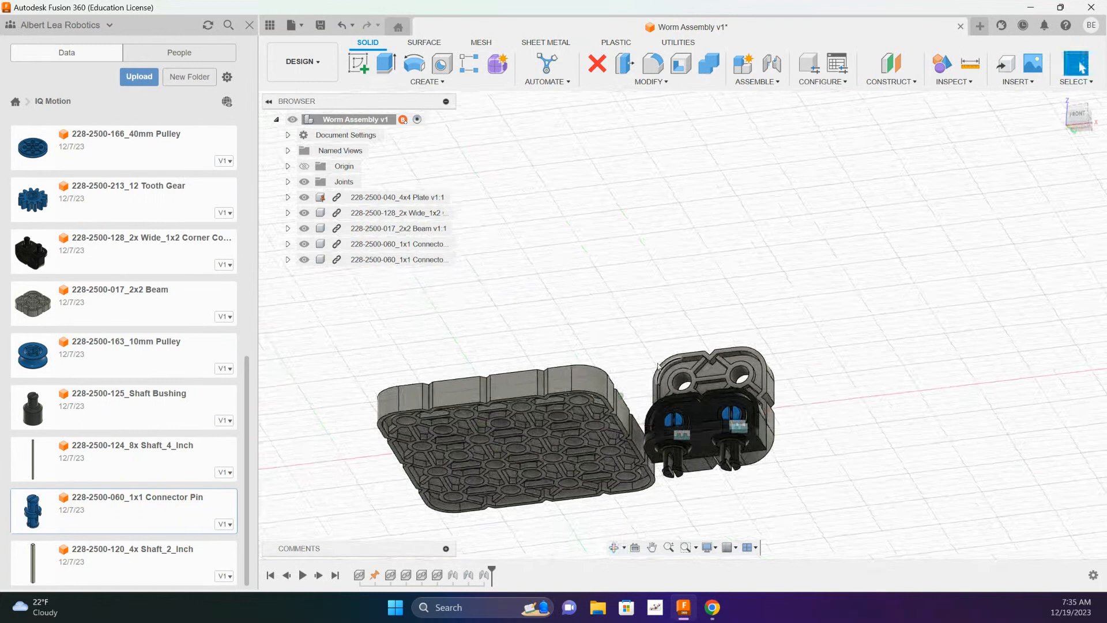
Step: Joint the base of the black 1x2 Corner Connector's left peg to the back-left corner hole on top of the 4x4 Plate
{"action": "left_click", "coordinate": [772, 63]}
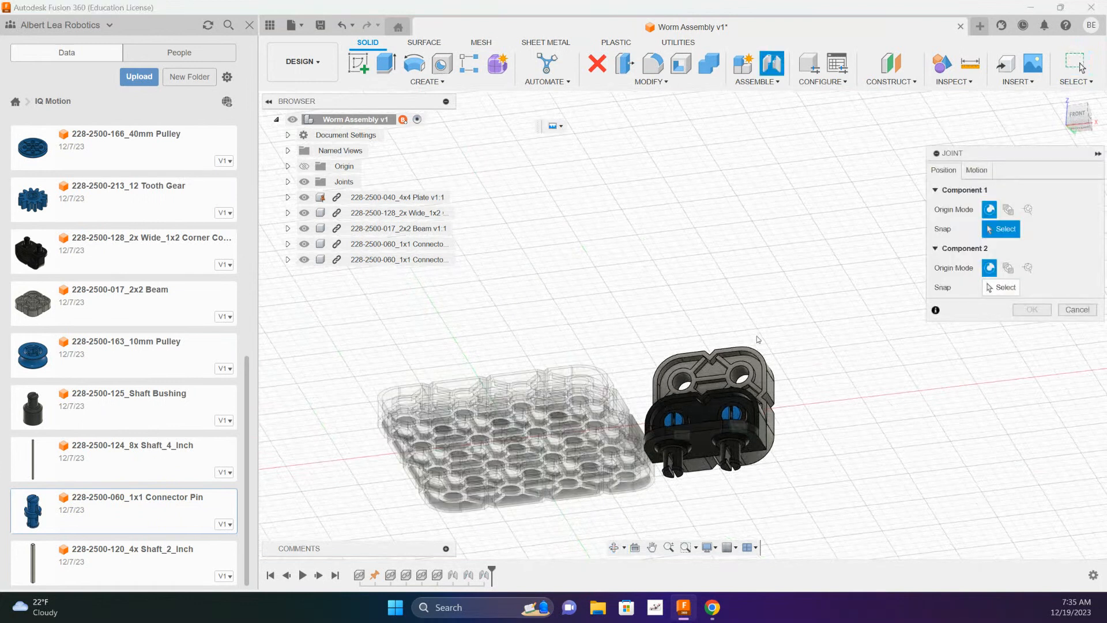
{"action": "scroll", "coordinate": [722, 386], "scroll_direction": "up", "scroll_amount": 2}
{"action": "scroll", "coordinate": [623, 483], "scroll_direction": "up", "scroll_amount": 3}
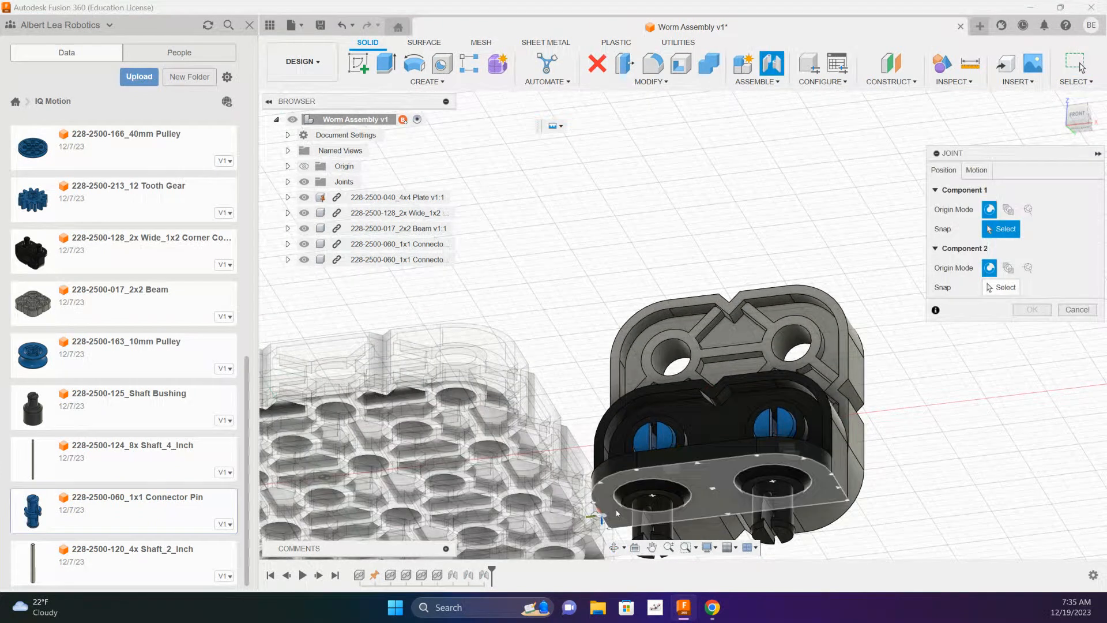
{"action": "scroll", "coordinate": [623, 483], "scroll_direction": "up", "scroll_amount": 1}
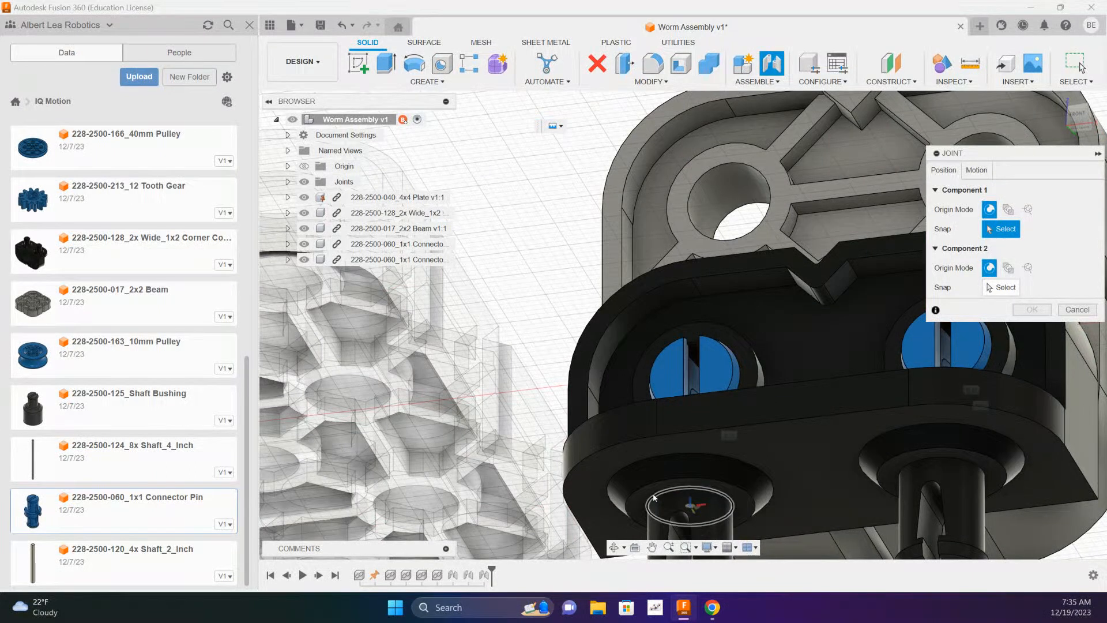
{"action": "left_click", "coordinate": [654, 496]}
{"action": "middle_click_drag", "start_coordinate": [513, 369], "coordinate": [515, 364], "text": "shift"}
{"action": "scroll", "coordinate": [515, 363], "scroll_direction": "down", "scroll_amount": 10}
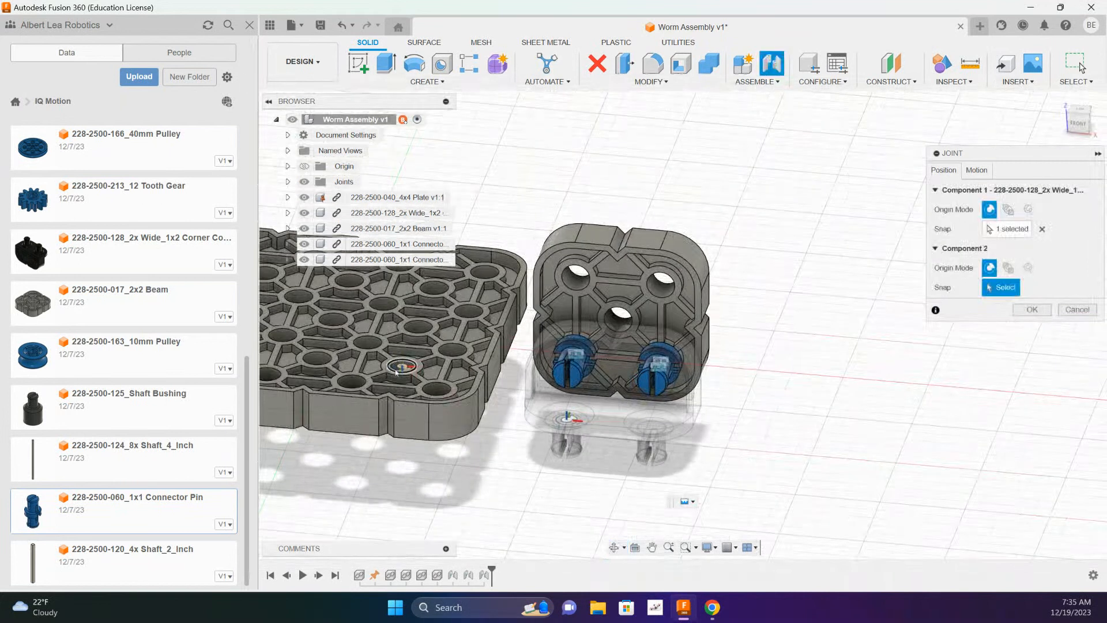
{"action": "middle_click_drag", "start_coordinate": [364, 345], "coordinate": [611, 421]}
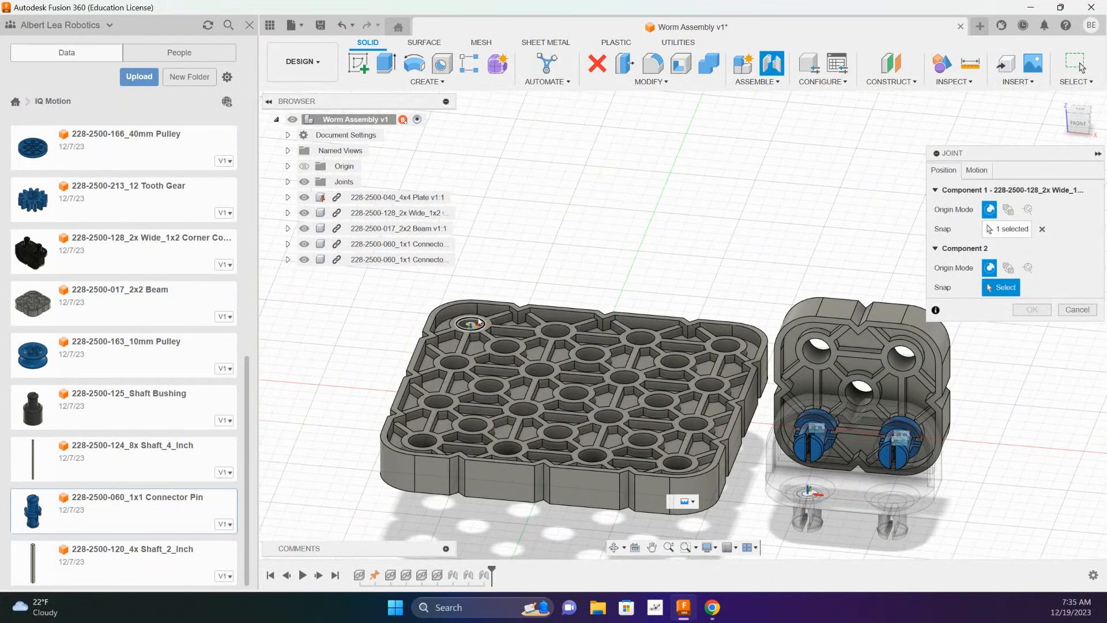
{"action": "left_click", "coordinate": [480, 322]}
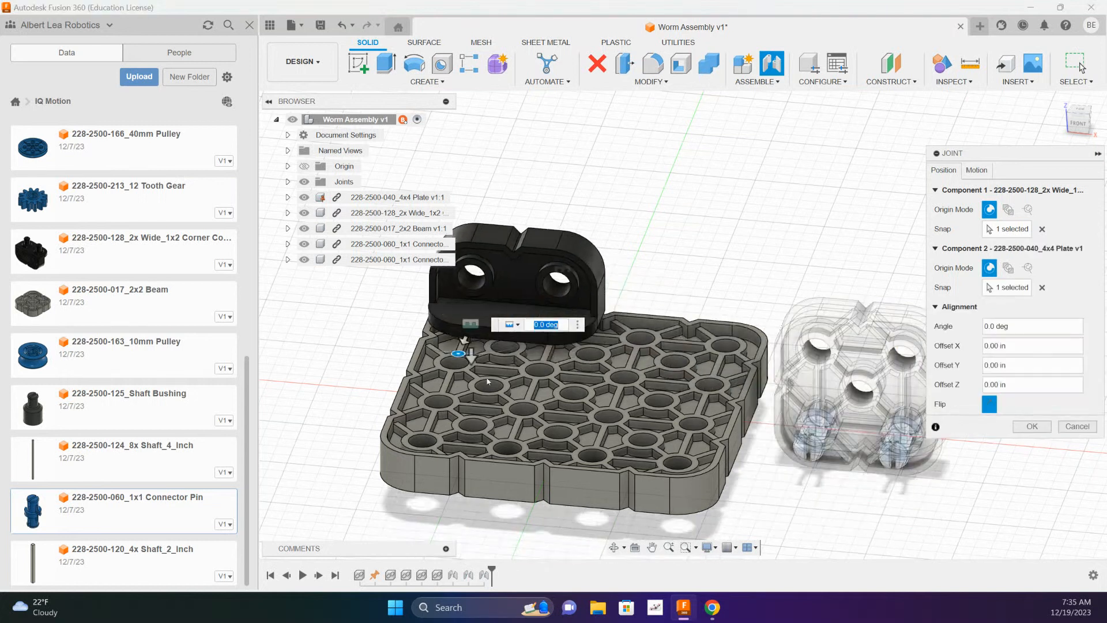
{"action": "left_click", "coordinate": [1030, 428]}
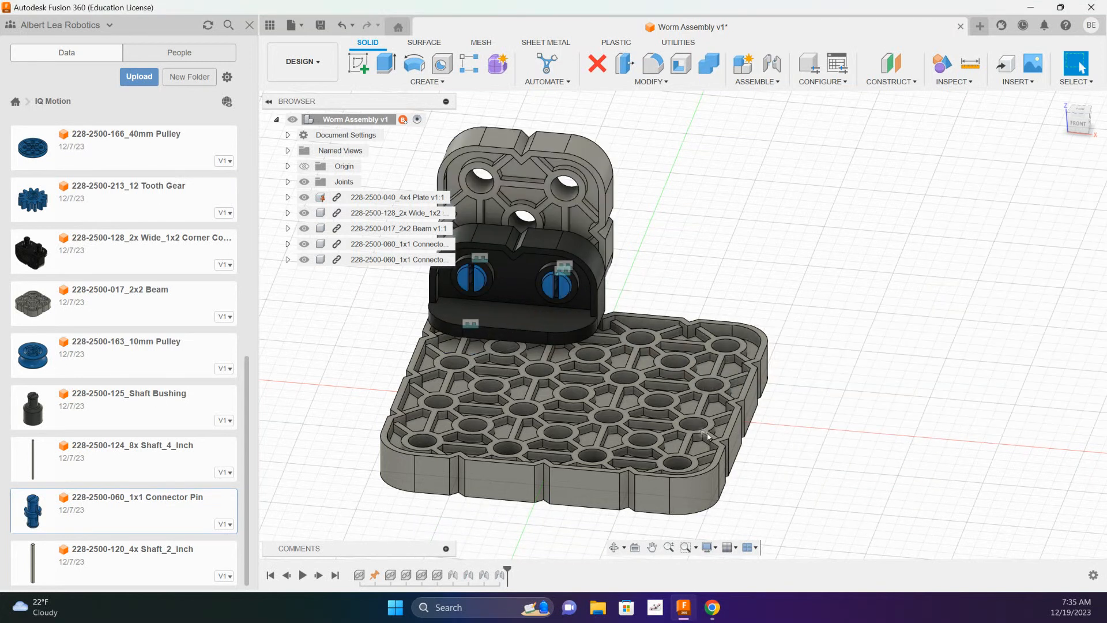
Step: Copy the 1x2 Corner Connector, 2x2 Beam and both 1x1 Connector Pins together, moving the copies about 3.20 in along Y
{"action": "scroll", "coordinate": [868, 363], "scroll_direction": "down", "scroll_amount": 4}
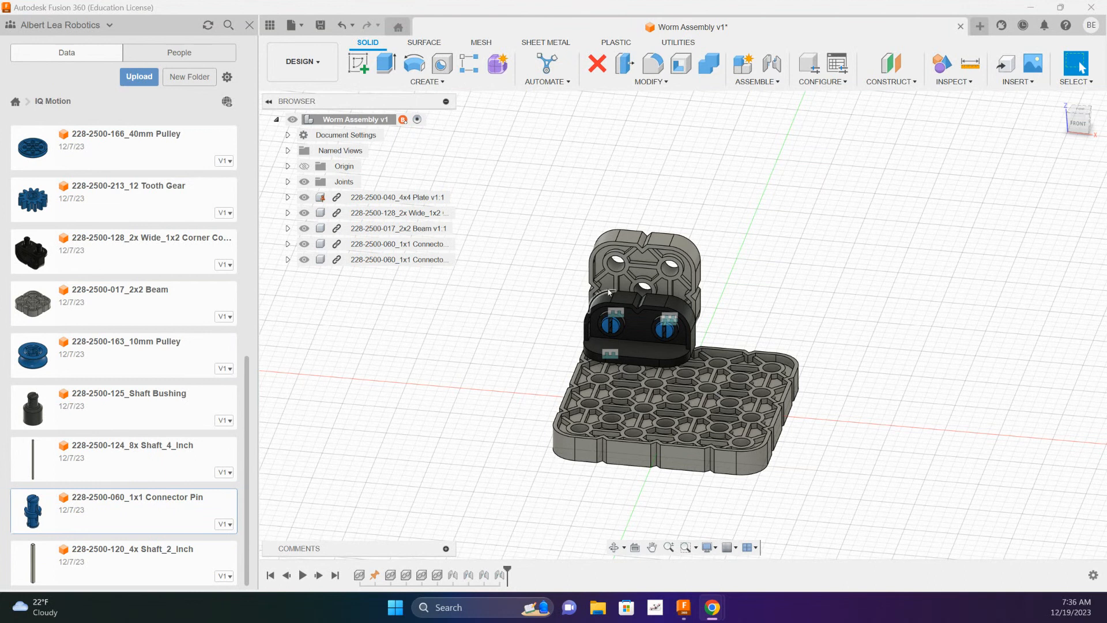
{"action": "left_click", "coordinate": [396, 213]}
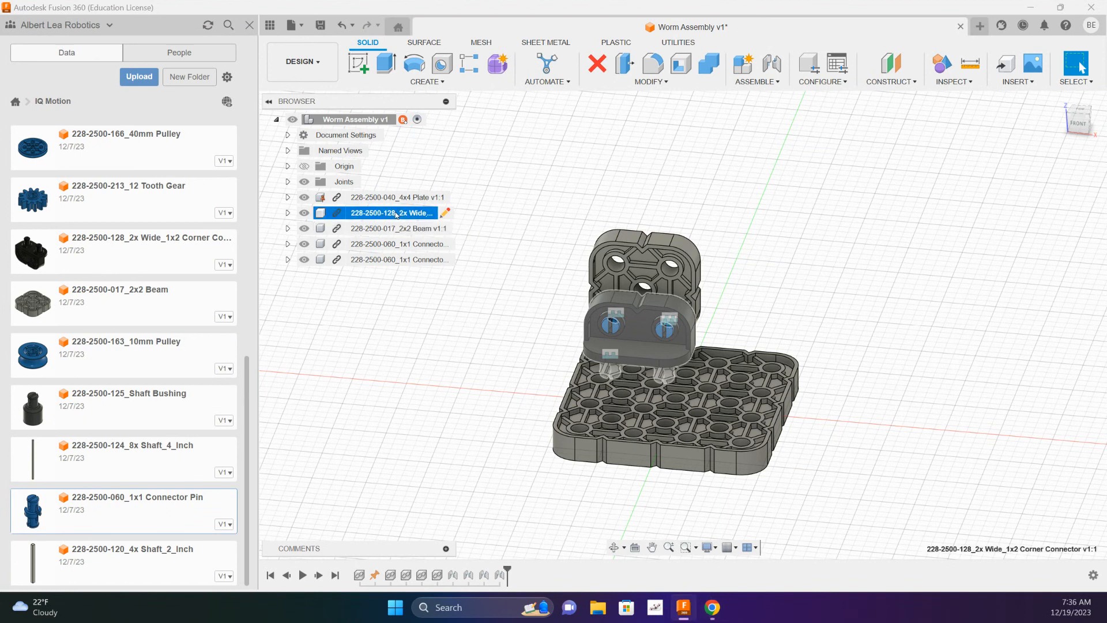
{"action": "left_click", "coordinate": [398, 229], "text": "ctrl"}
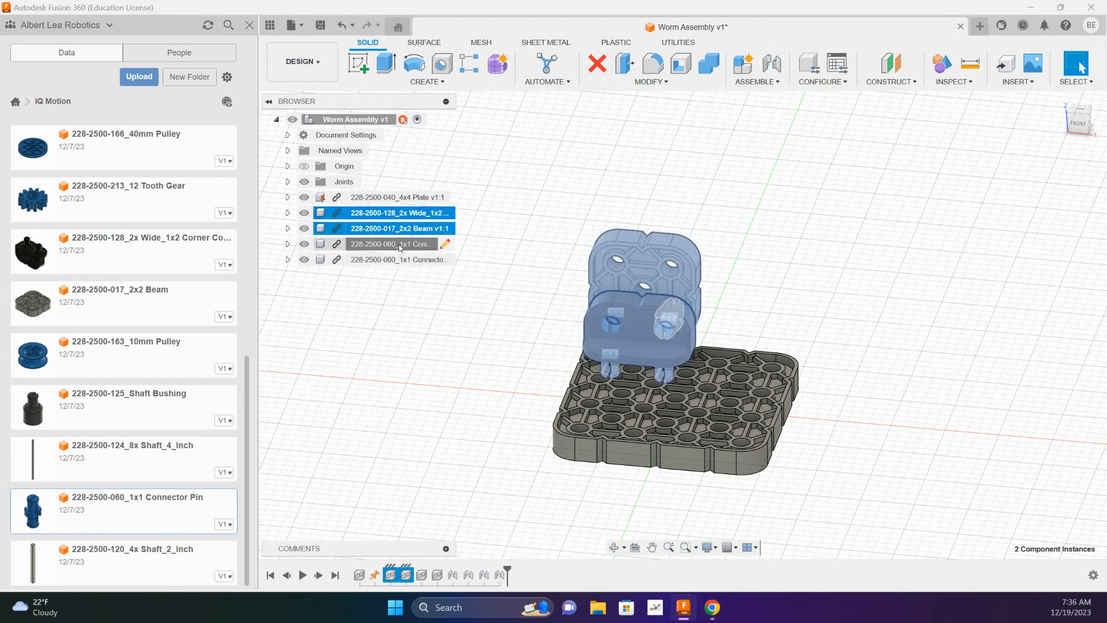
{"action": "left_click", "coordinate": [398, 244], "text": "ctrl"}
{"action": "left_click", "coordinate": [399, 260], "text": "ctrl"}
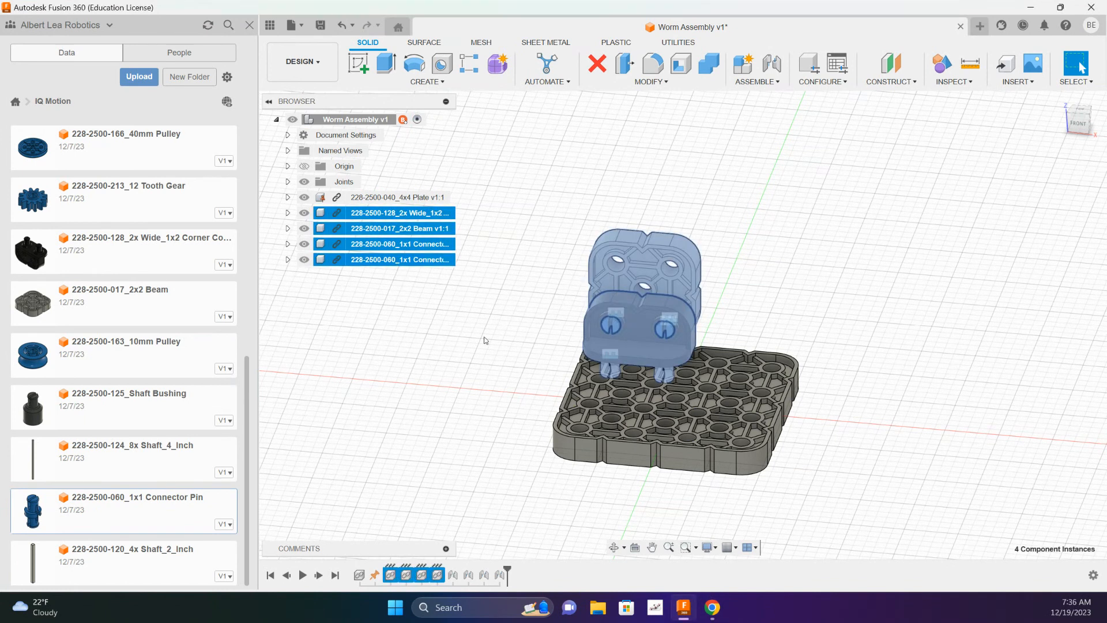
{"action": "left_click", "coordinate": [650, 82]}
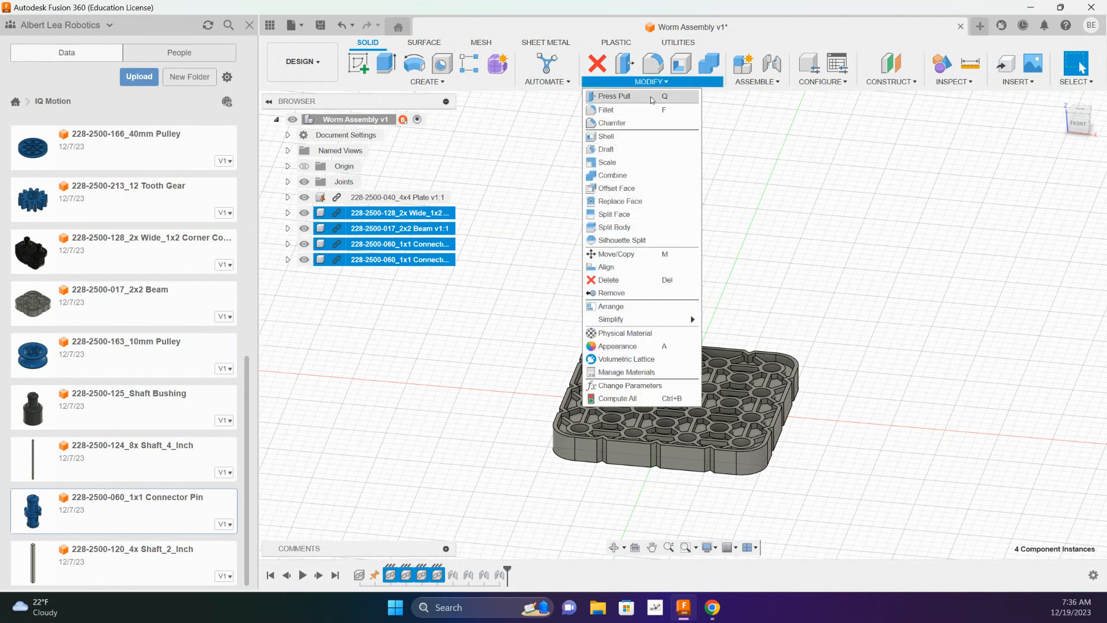
{"action": "left_click", "coordinate": [615, 253]}
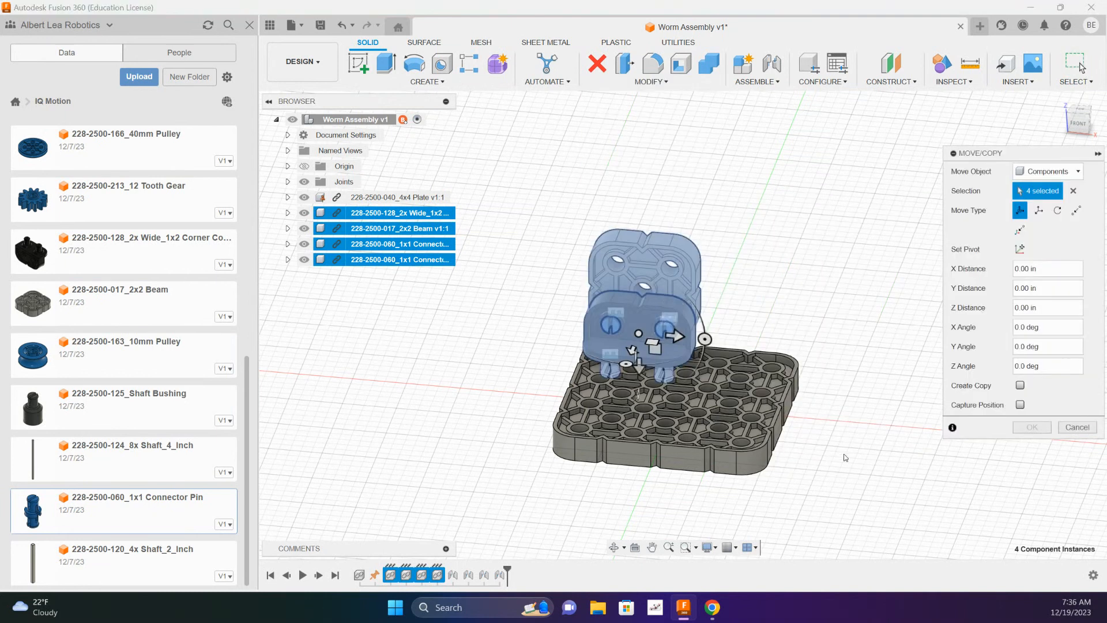
{"action": "left_click", "coordinate": [1019, 385]}
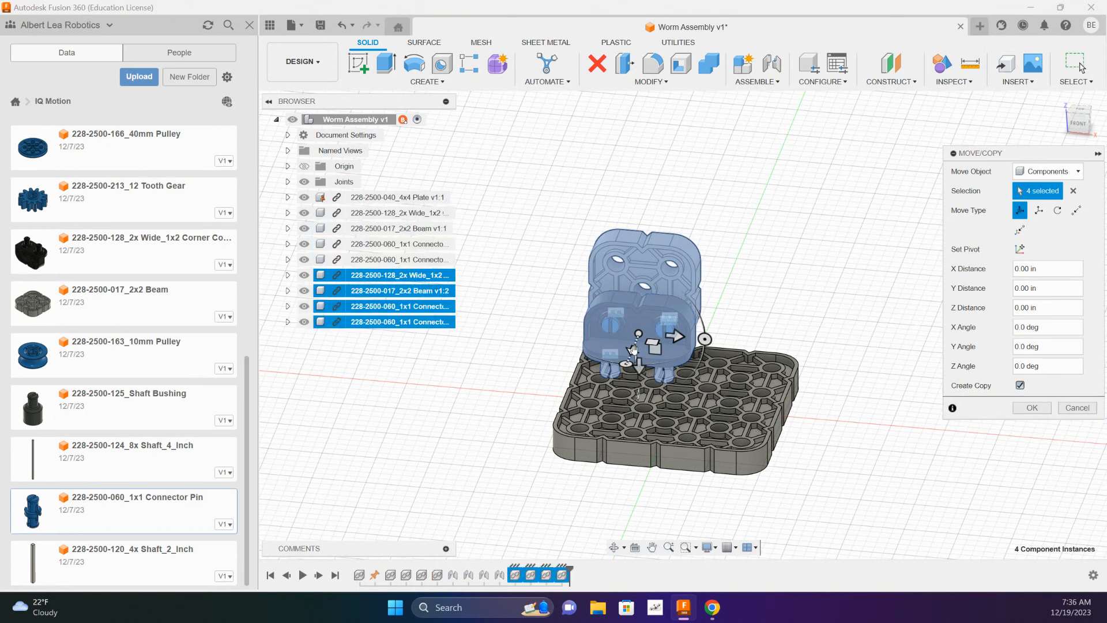
{"action": "left_click_drag", "start_coordinate": [633, 350], "coordinate": [542, 494]}
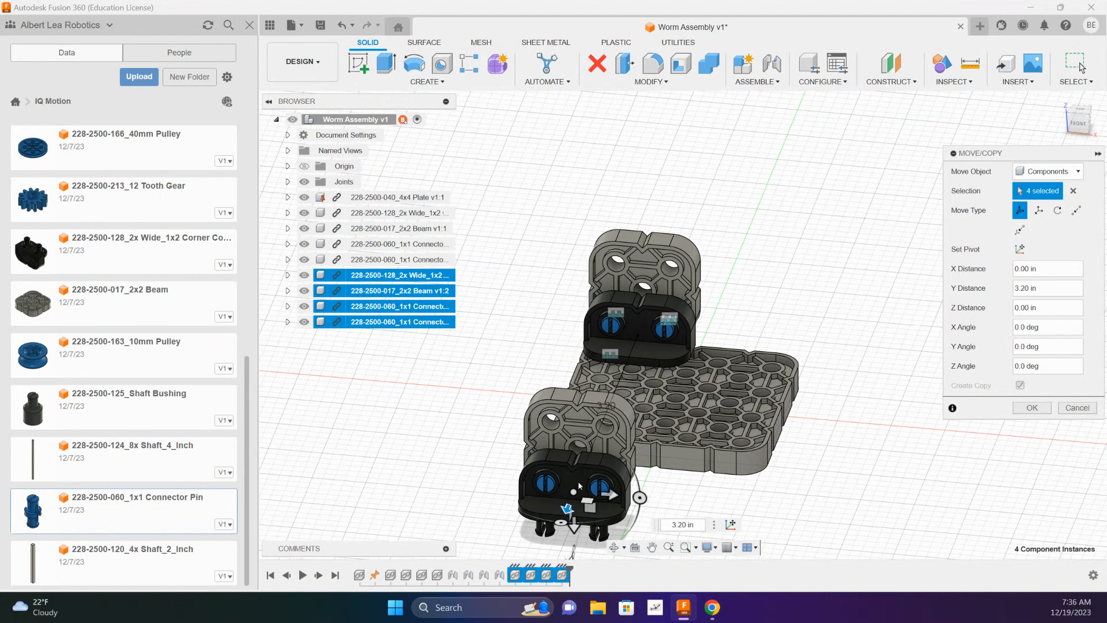
Step: Rotate the four copied components -180 degrees about Z and complete the copy
{"action": "left_click", "coordinate": [639, 497]}
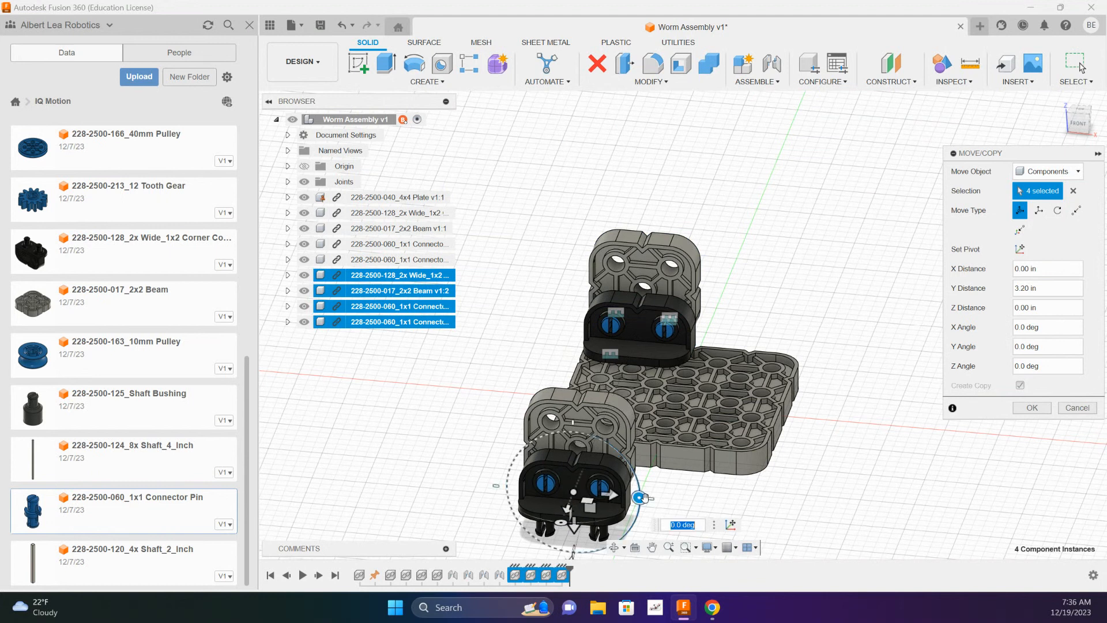
{"action": "middle_click_drag", "start_coordinate": [692, 484], "coordinate": [553, 457], "text": "shift"}
{"action": "left_click_drag", "start_coordinate": [444, 422], "coordinate": [588, 369]}
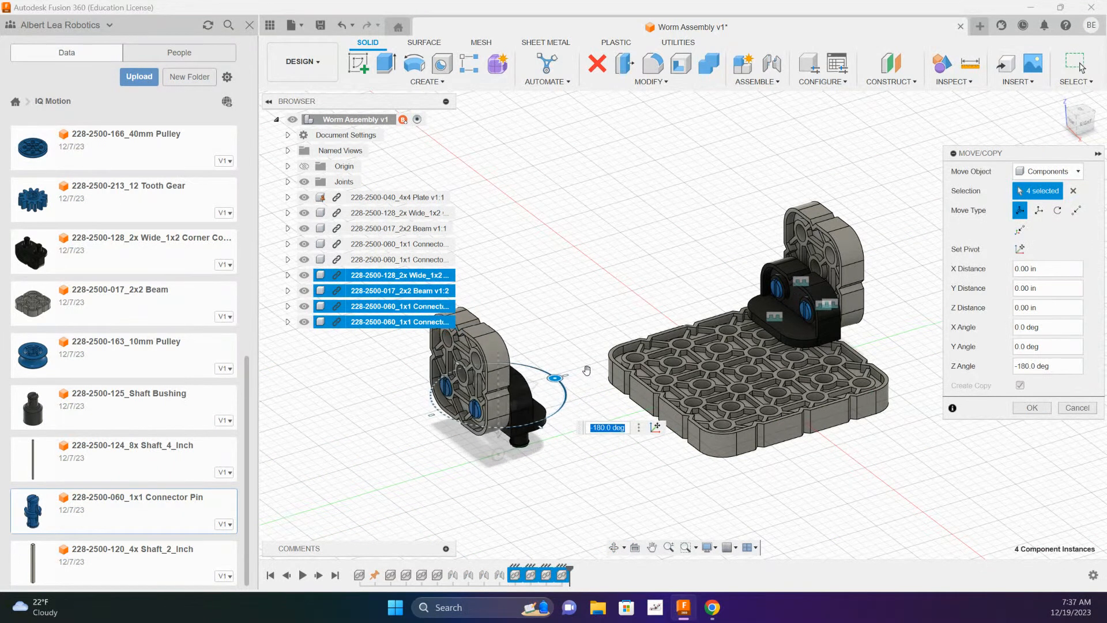
{"action": "left_click", "coordinate": [1021, 407]}
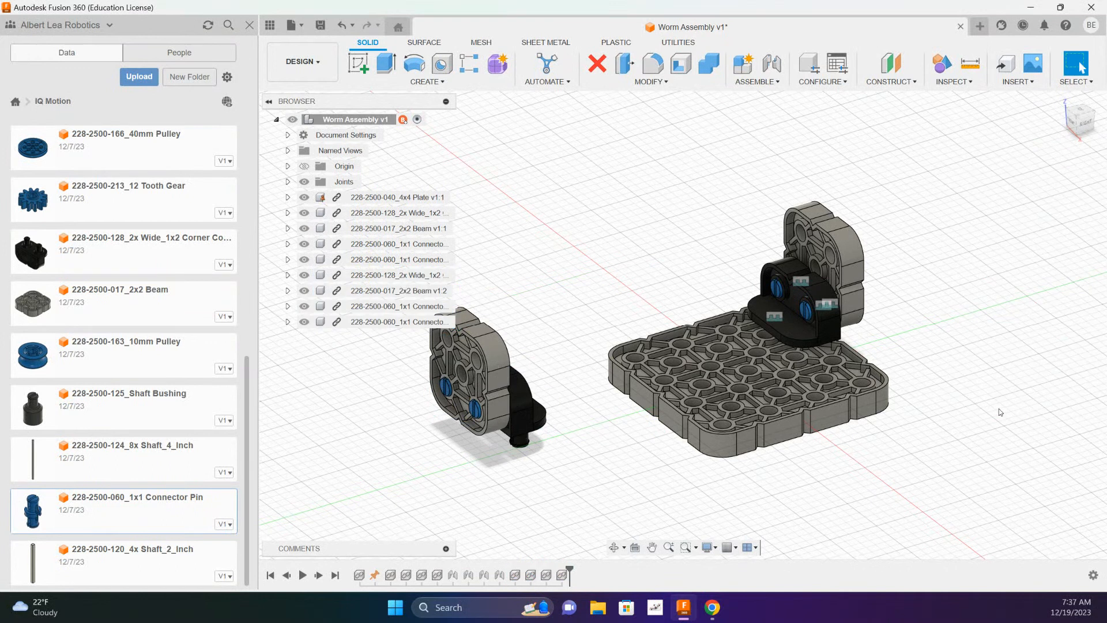
Step: Create a rigid as-built joint between the copied 1x1 Connector Pin v1:4 and the copied black 1x2 Corner Connector
{"action": "scroll", "coordinate": [584, 450], "scroll_direction": "down", "scroll_amount": 2}
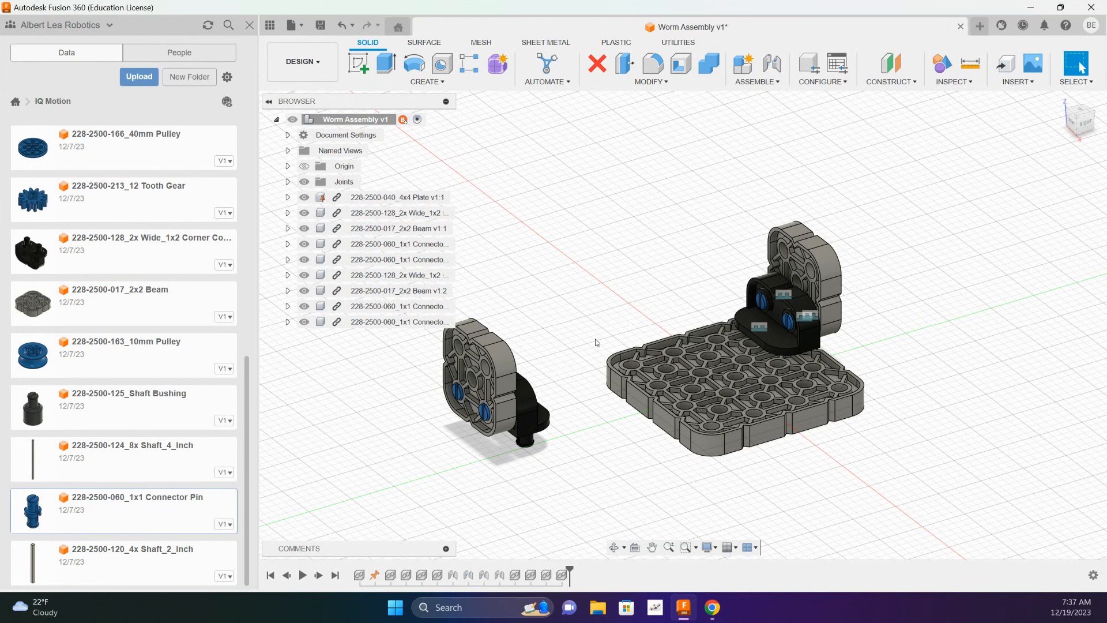
{"action": "left_click", "coordinate": [778, 83]}
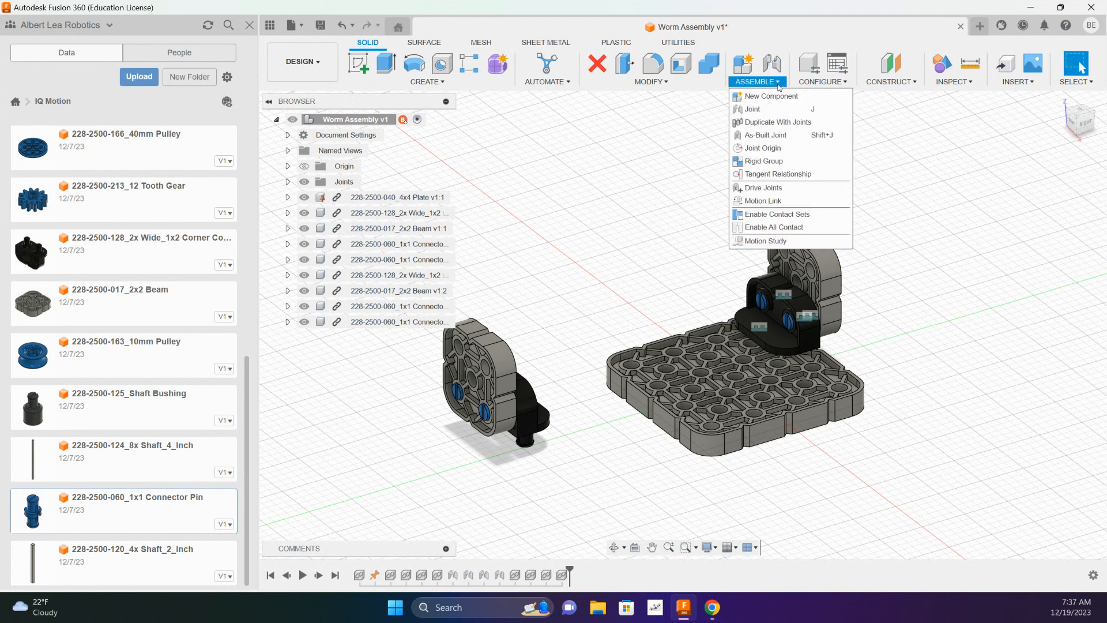
{"action": "left_click", "coordinate": [772, 135]}
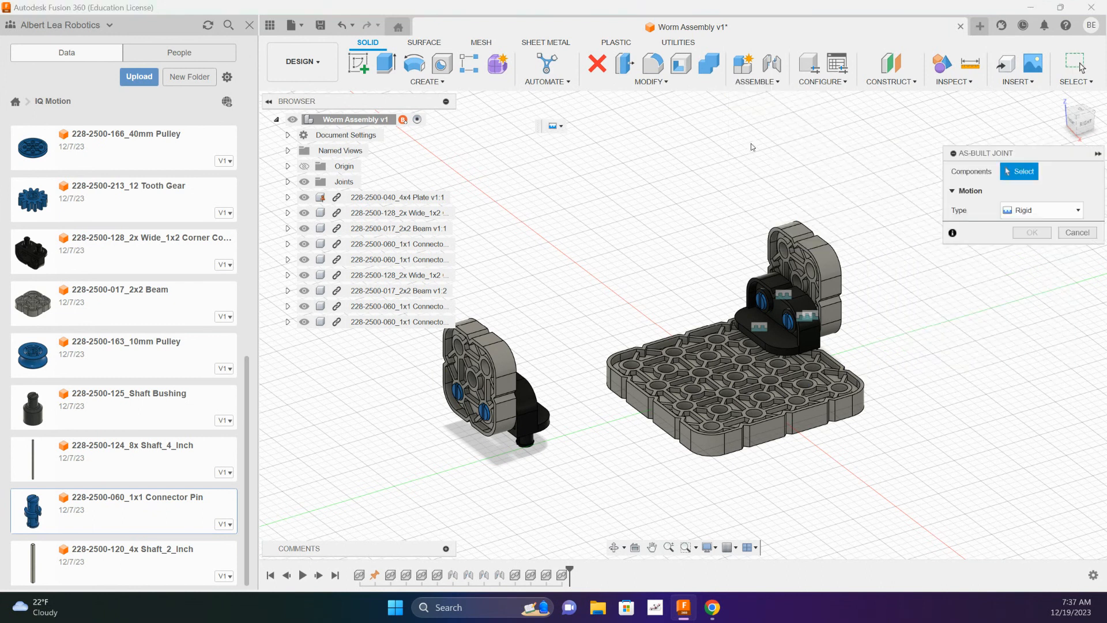
{"action": "scroll", "coordinate": [536, 301], "scroll_direction": "up", "scroll_amount": 8}
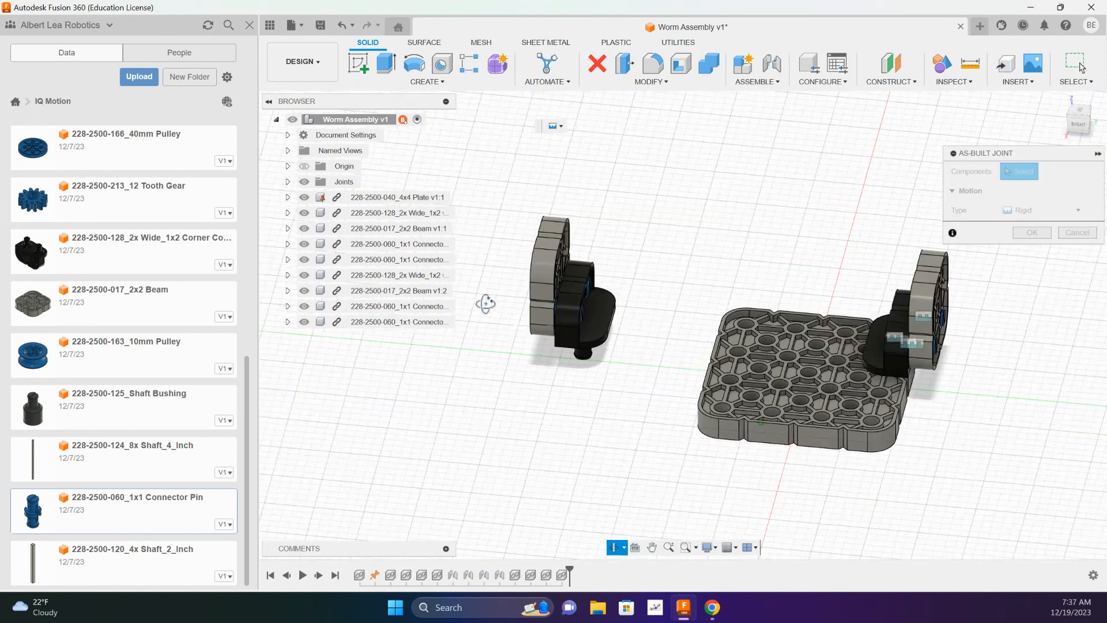
{"action": "scroll", "coordinate": [595, 321], "scroll_direction": "up", "scroll_amount": 3}
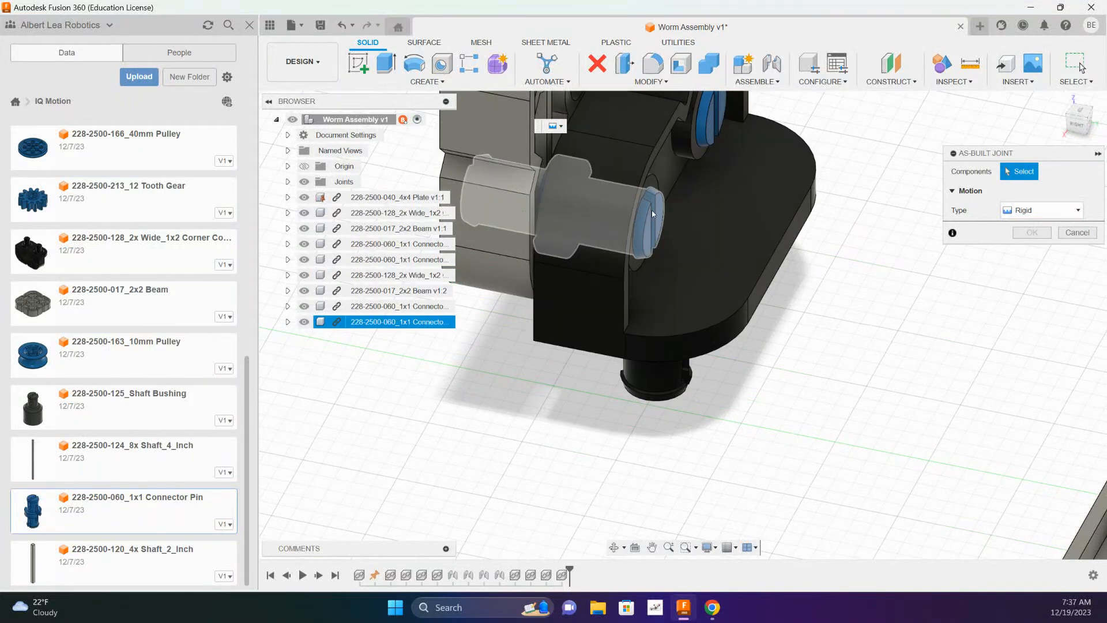
{"action": "left_click", "coordinate": [653, 213]}
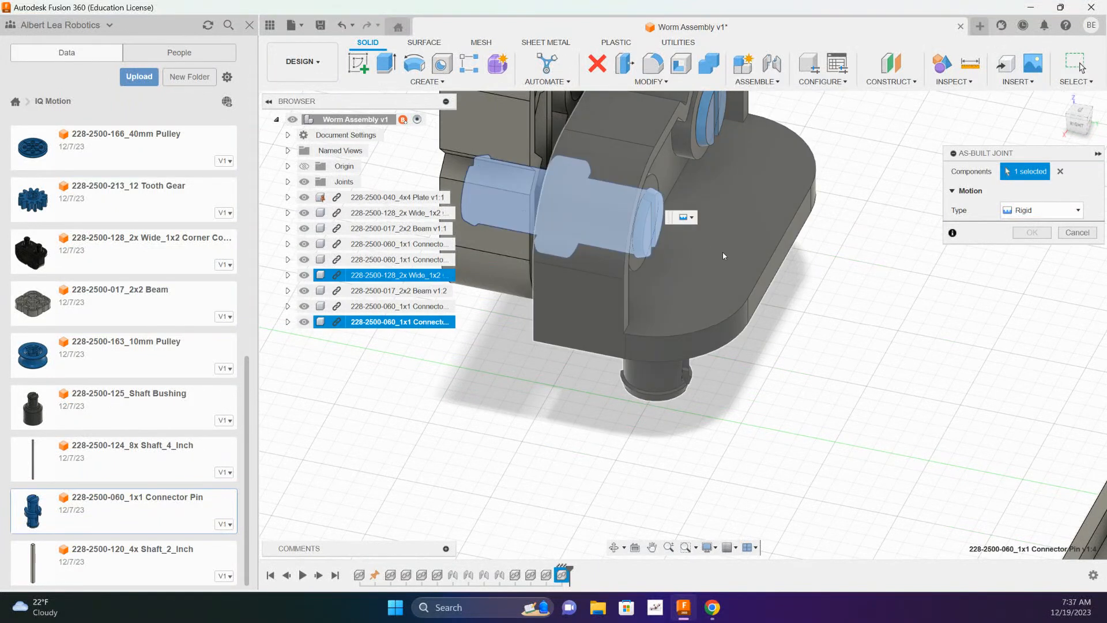
{"action": "left_click", "coordinate": [724, 255]}
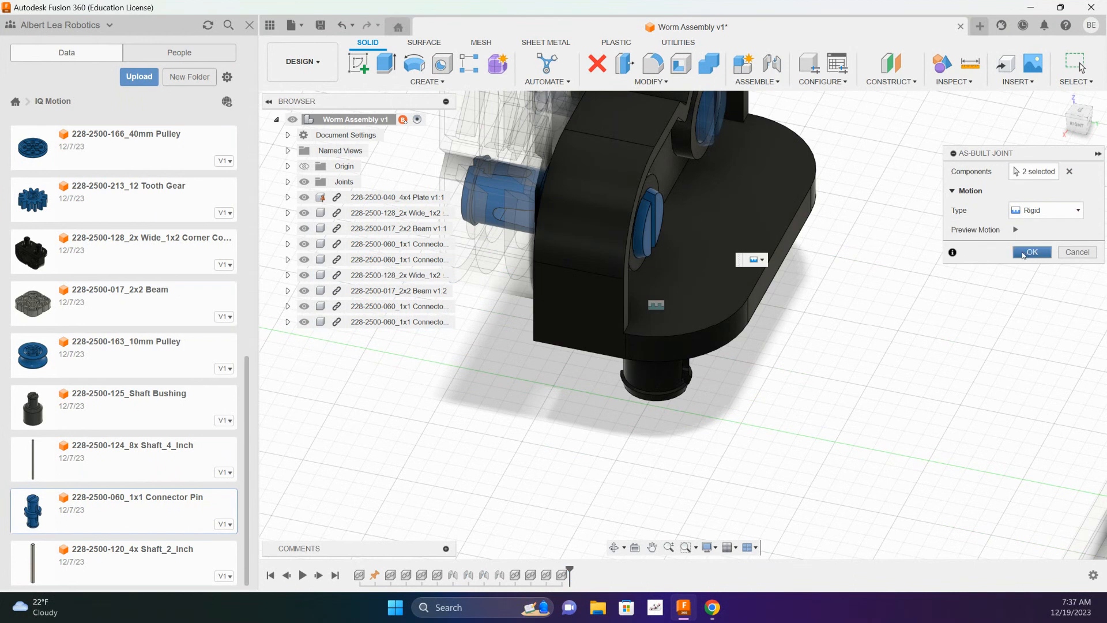
{"action": "left_click", "coordinate": [1031, 252]}
Step: Create a rigid as-built joint between the other copied 1x1 Connector Pin, v1:3, and the copied 1x2 Corner Connector
{"action": "scroll", "coordinate": [847, 402], "scroll_direction": "down", "scroll_amount": 3}
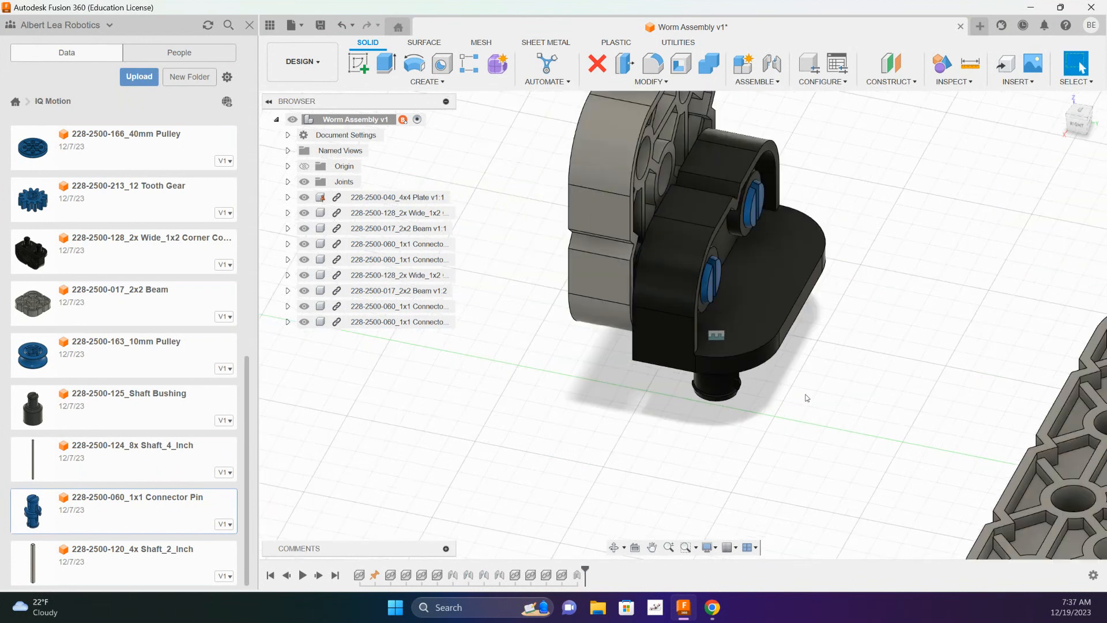
{"action": "left_click", "coordinate": [778, 84]}
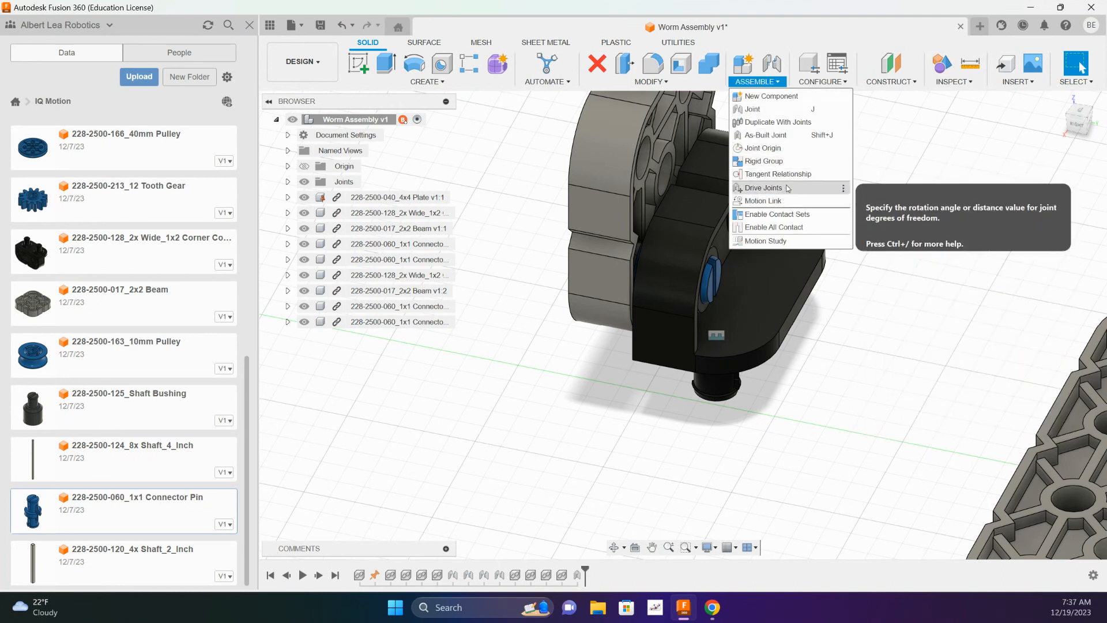
{"action": "left_click", "coordinate": [779, 137]}
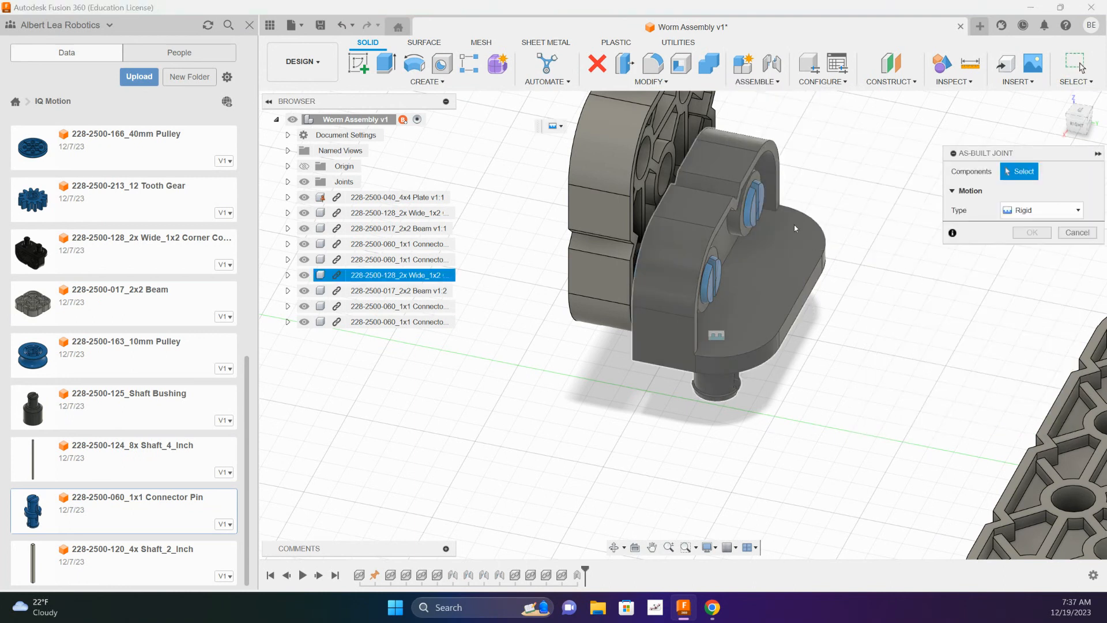
{"action": "left_click", "coordinate": [759, 205]}
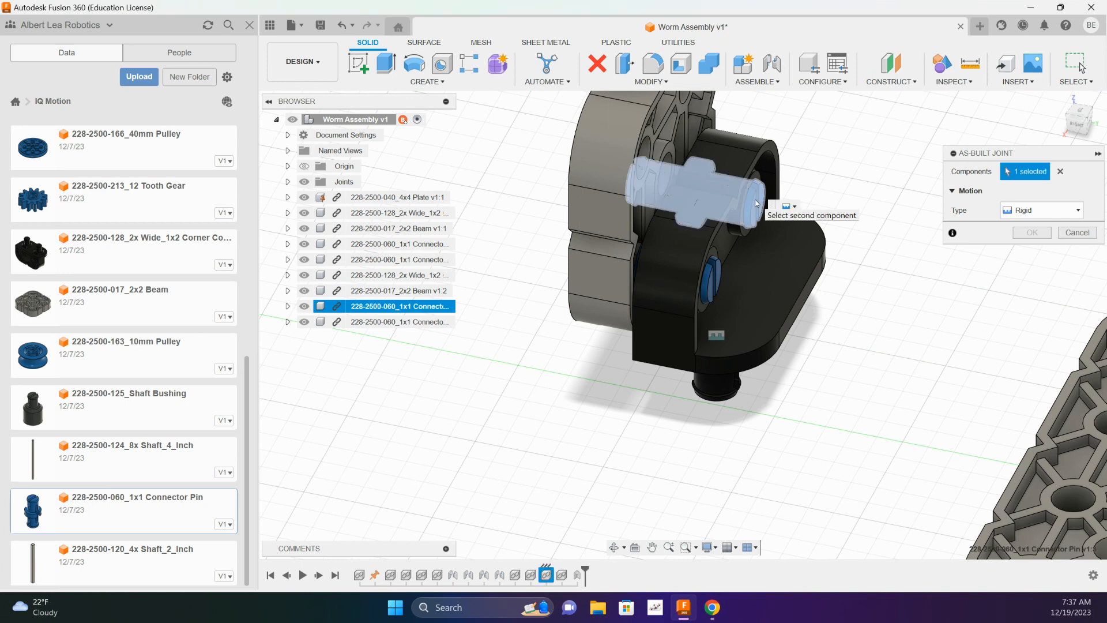
{"action": "left_click", "coordinate": [798, 252]}
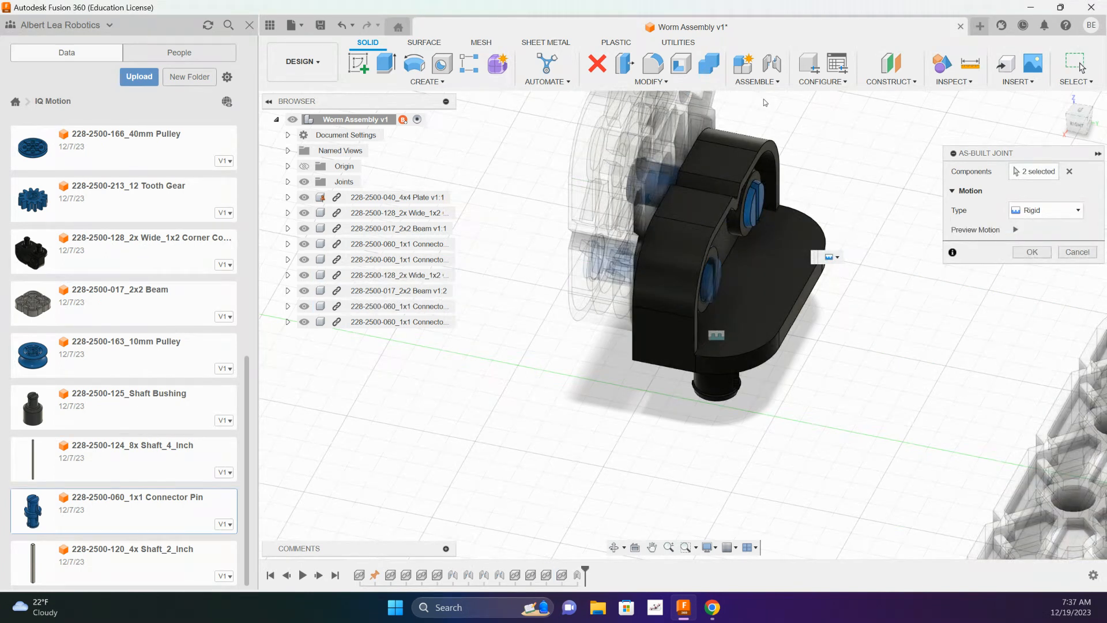
{"action": "left_click", "coordinate": [774, 82]}
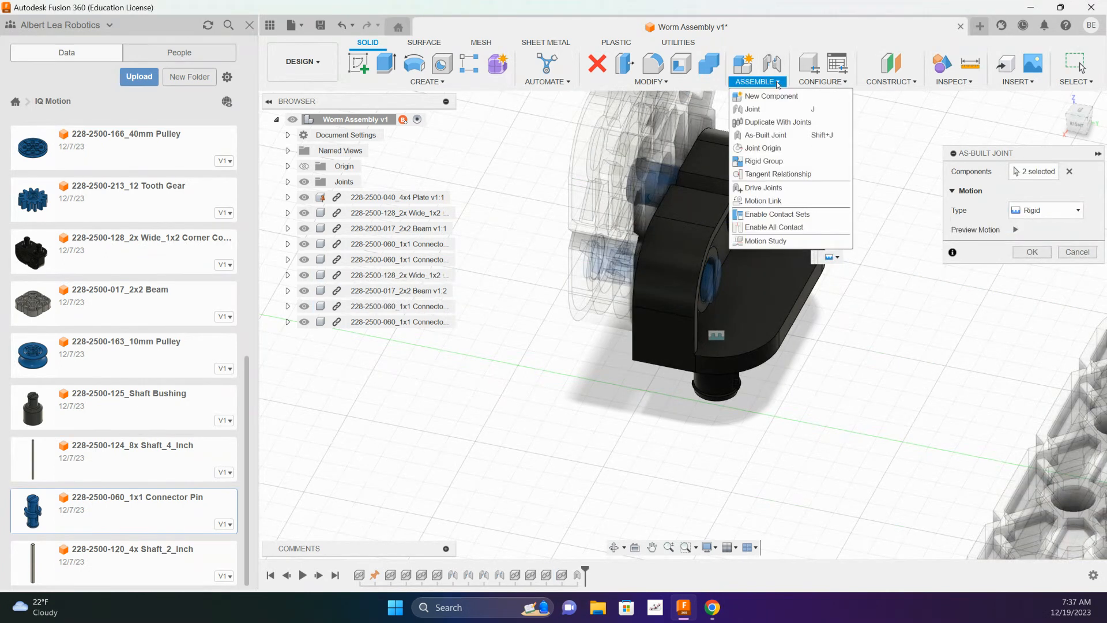
{"action": "left_click", "coordinate": [786, 138]}
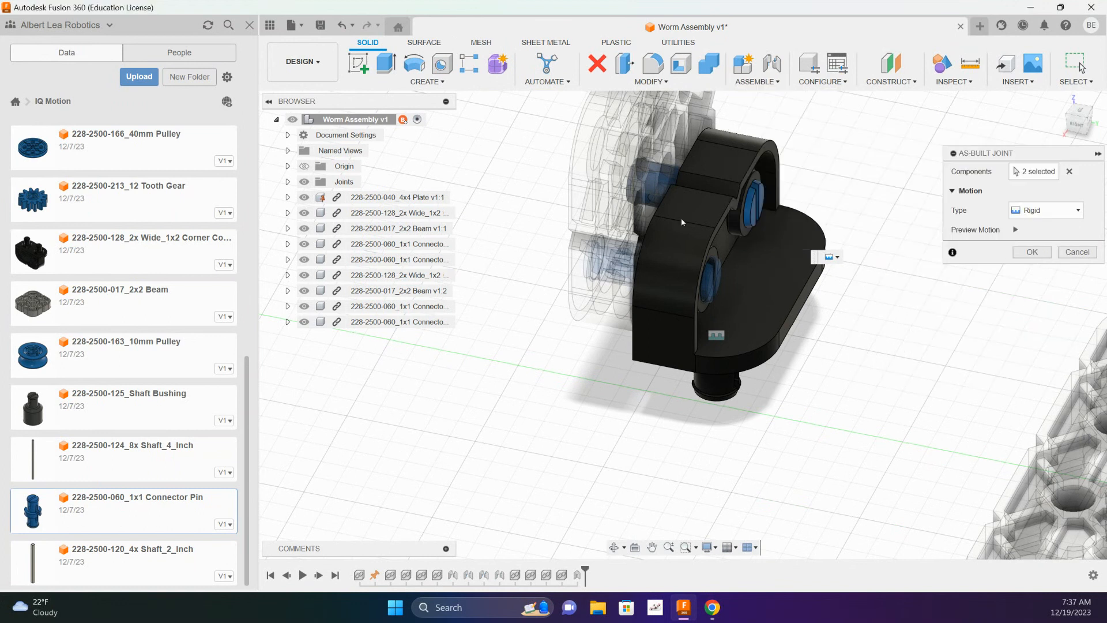
{"action": "middle_click_drag", "start_coordinate": [520, 305], "coordinate": [624, 353], "text": "shift"}
{"action": "middle_click_drag", "start_coordinate": [617, 419], "coordinate": [635, 306], "text": "shift"}
{"action": "scroll", "coordinate": [678, 413], "scroll_direction": "up", "scroll_amount": 2}
{"action": "scroll", "coordinate": [674, 414], "scroll_direction": "down", "scroll_amount": 3}
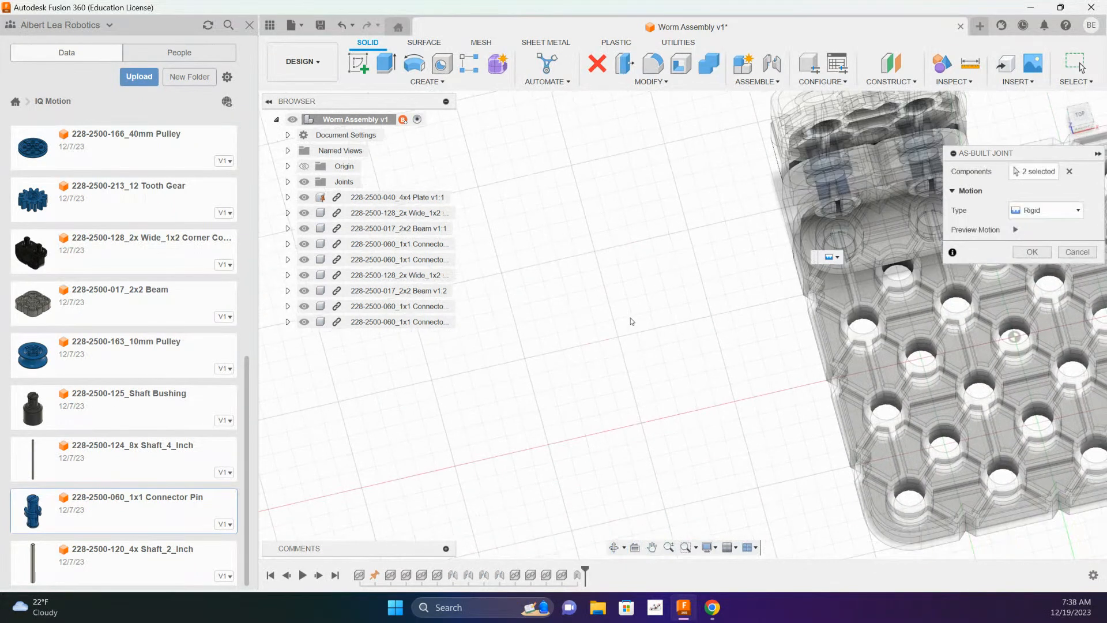
{"action": "scroll", "coordinate": [637, 466], "scroll_direction": "down", "scroll_amount": 2}
{"action": "middle_click_drag", "start_coordinate": [640, 454], "coordinate": [645, 403], "text": "shift"}
{"action": "scroll", "coordinate": [701, 482], "scroll_direction": "down", "scroll_amount": 1}
{"action": "scroll", "coordinate": [703, 481], "scroll_direction": "up", "scroll_amount": 5}
{"action": "scroll", "coordinate": [786, 444], "scroll_direction": "up", "scroll_amount": 1}
{"action": "middle_click_drag", "start_coordinate": [786, 445], "coordinate": [491, 390]}
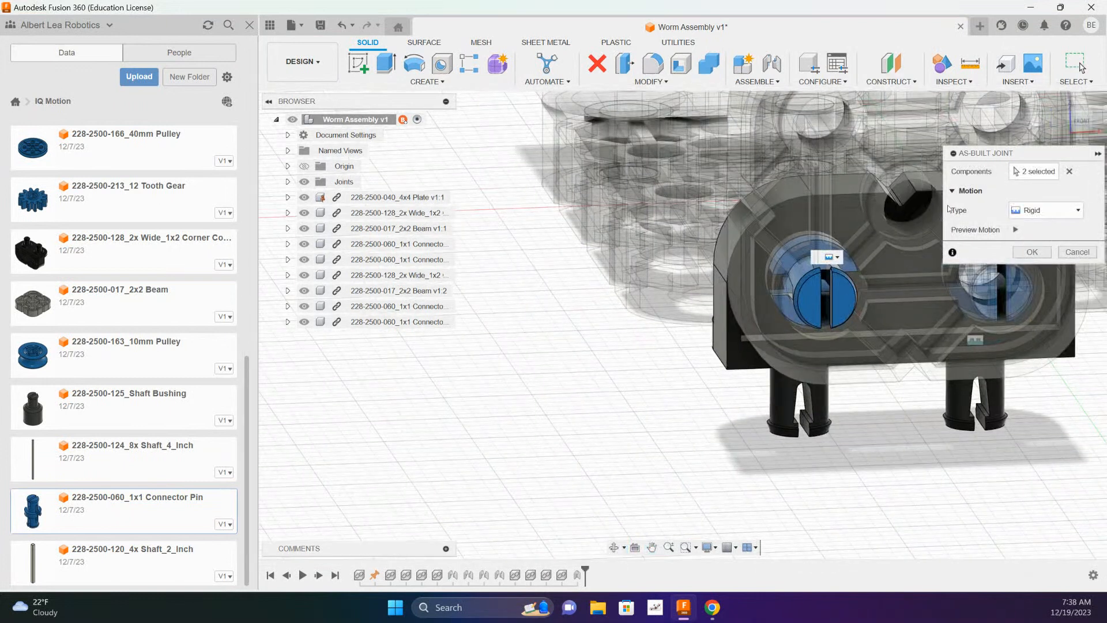
{"action": "left_click", "coordinate": [1031, 253]}
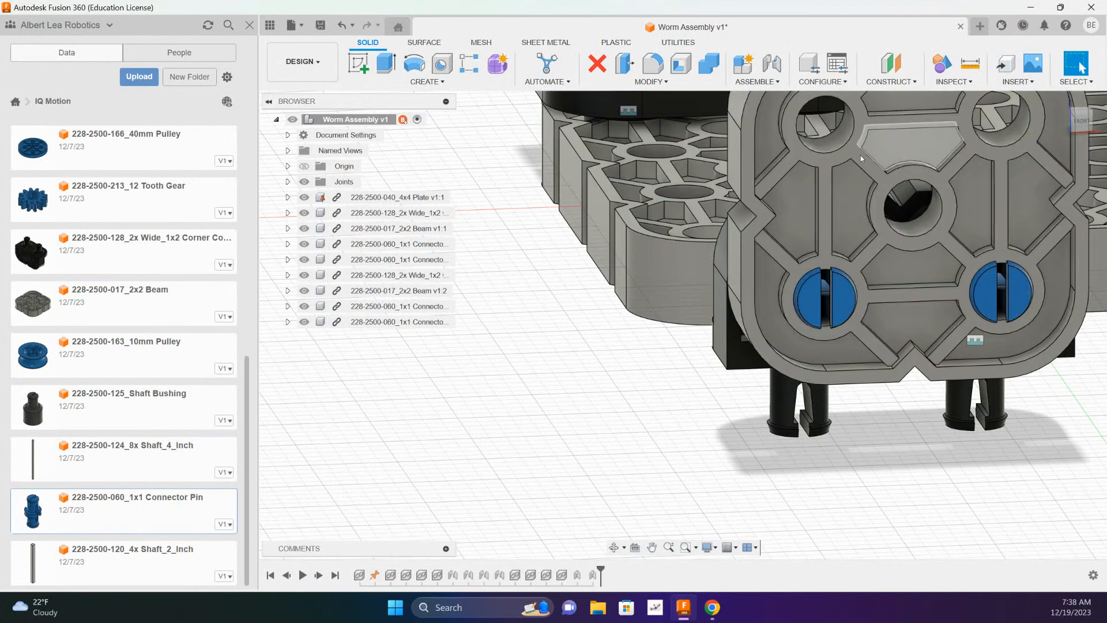
Step: Create a rigid as-built joint between one copied blue 1x1 Connector Pin and the copied 2x2 Beam
{"action": "left_click", "coordinate": [757, 81]}
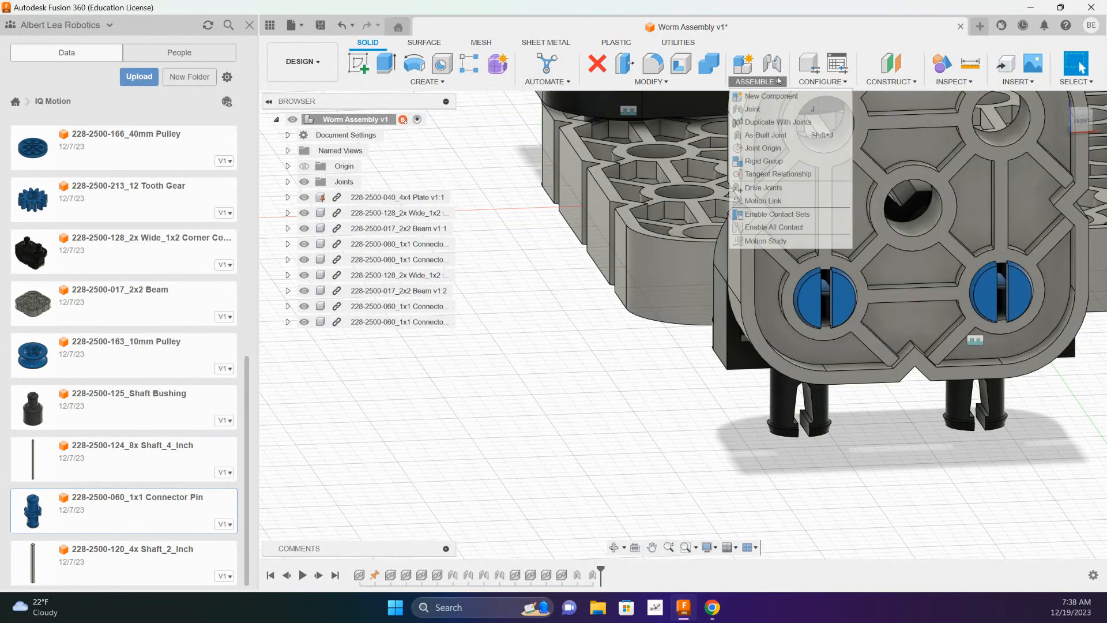
{"action": "left_click", "coordinate": [767, 135]}
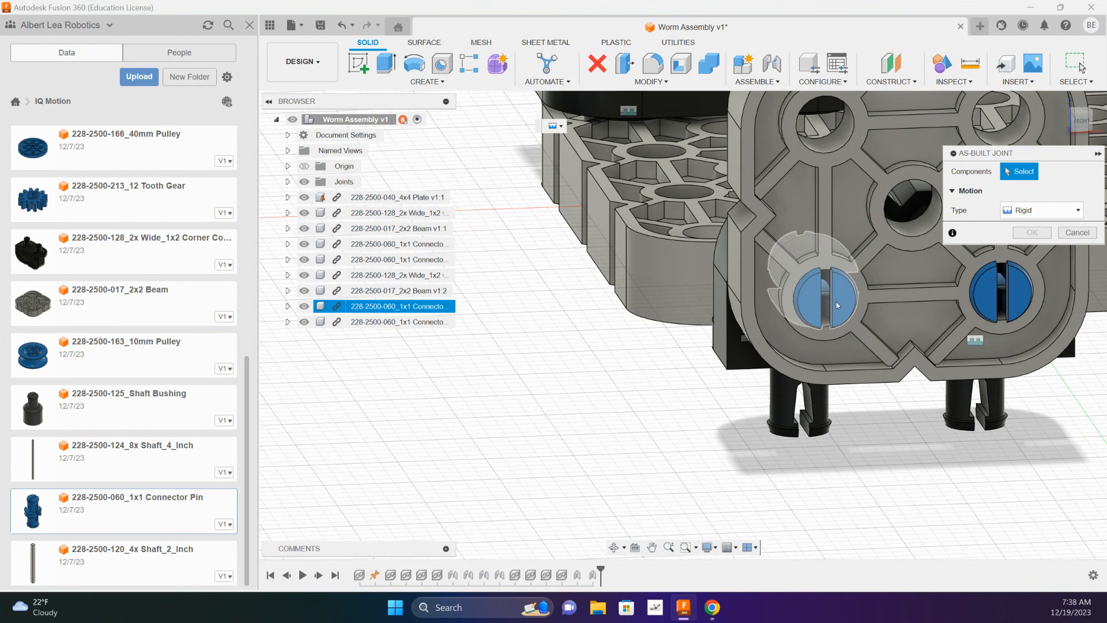
{"action": "left_click", "coordinate": [837, 305]}
{"action": "left_click", "coordinate": [901, 271]}
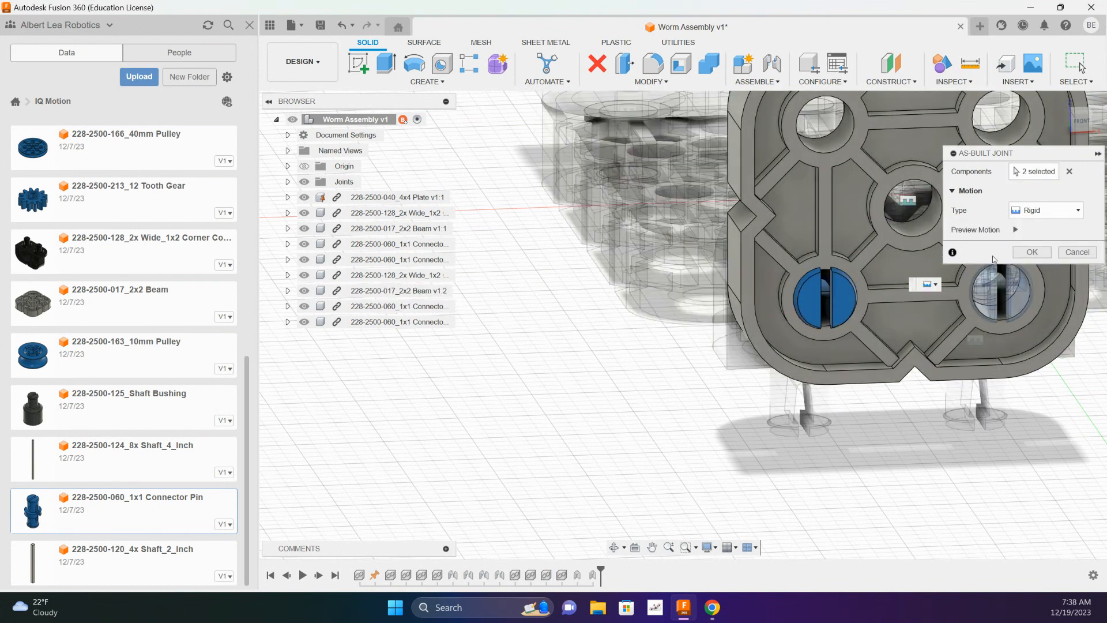
{"action": "left_click", "coordinate": [1031, 252]}
Step: Create a rigid as-built joint between the other copied blue 1x1 Connector Pin and the copied 2x2 Beam
{"action": "left_click", "coordinate": [757, 82]}
{"action": "left_click", "coordinate": [770, 135]}
{"action": "left_click", "coordinate": [977, 297]}
{"action": "left_click", "coordinate": [940, 336]}
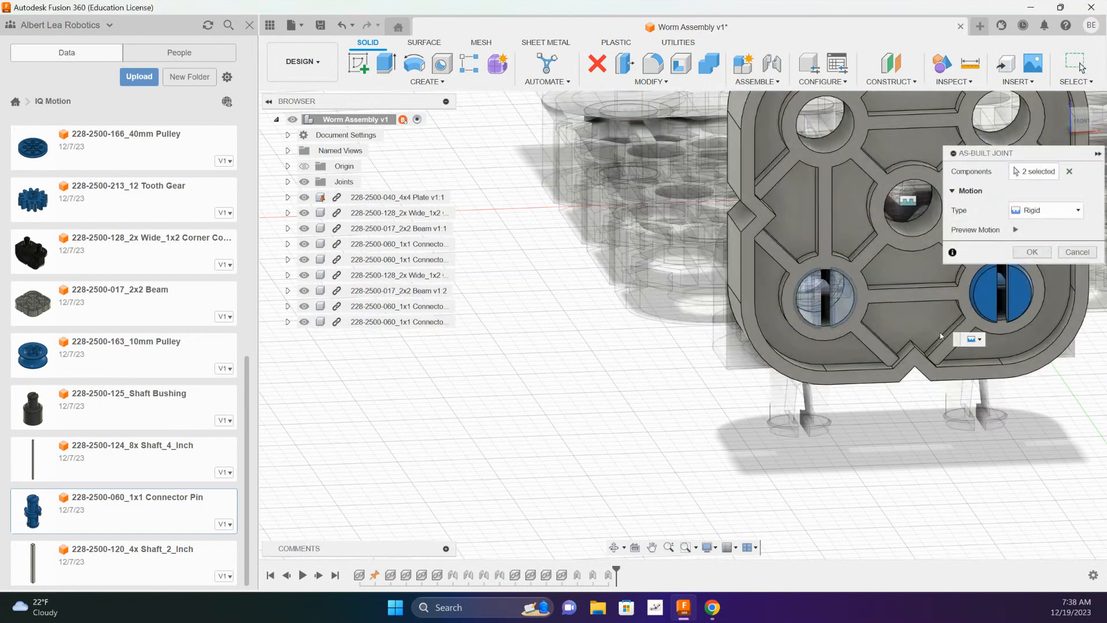
{"action": "left_click", "coordinate": [1032, 252]}
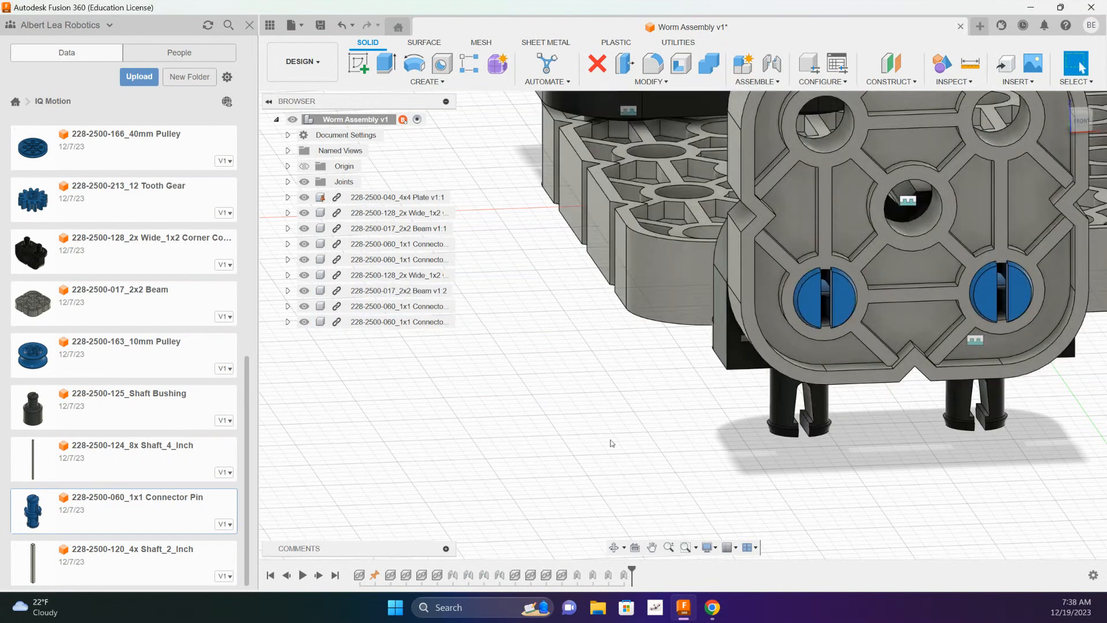
Step: Create a rigid joint from the base of the copied 1x2 Corner Connector's peg to the 4x4 Plate's edge hole opposite the first bracket
{"action": "scroll", "coordinate": [626, 430], "scroll_direction": "down", "scroll_amount": 4}
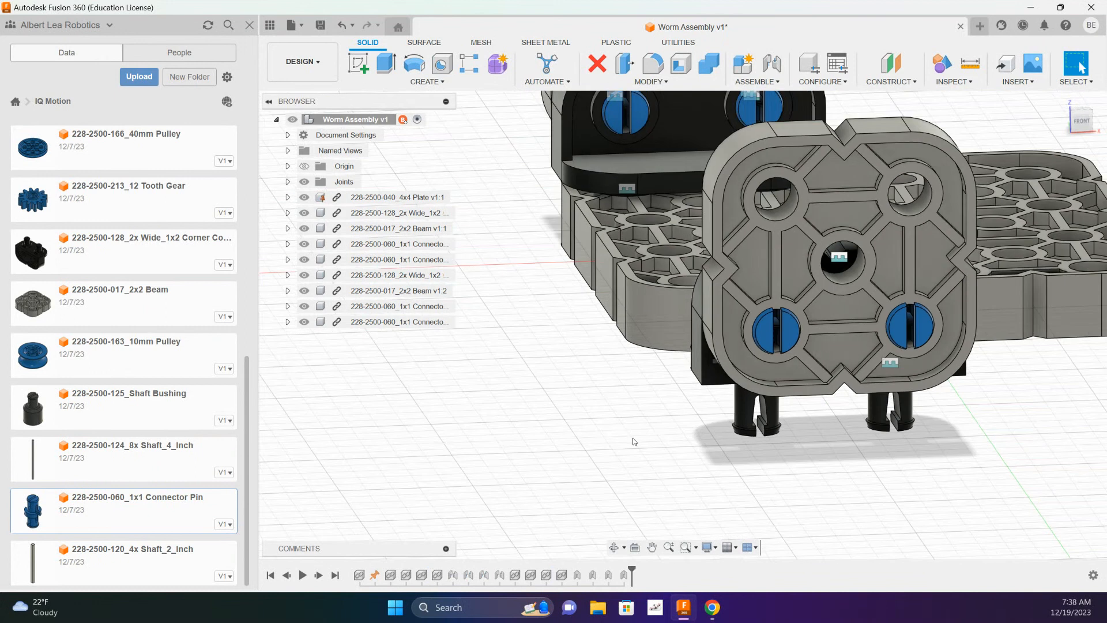
{"action": "left_click", "coordinate": [671, 84]}
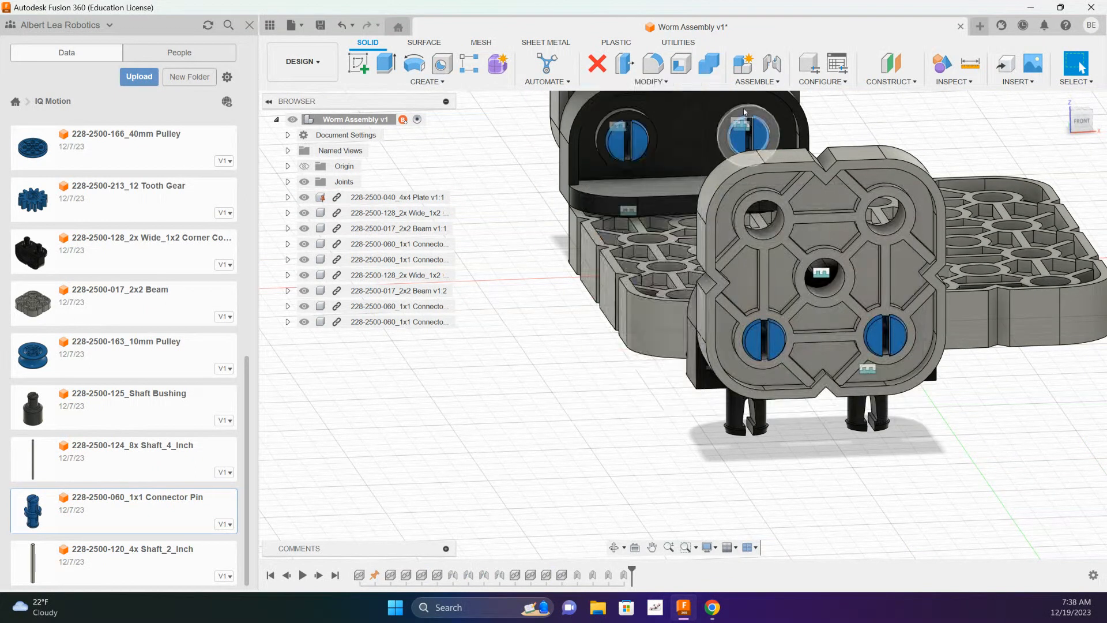
{"action": "left_click", "coordinate": [776, 84]}
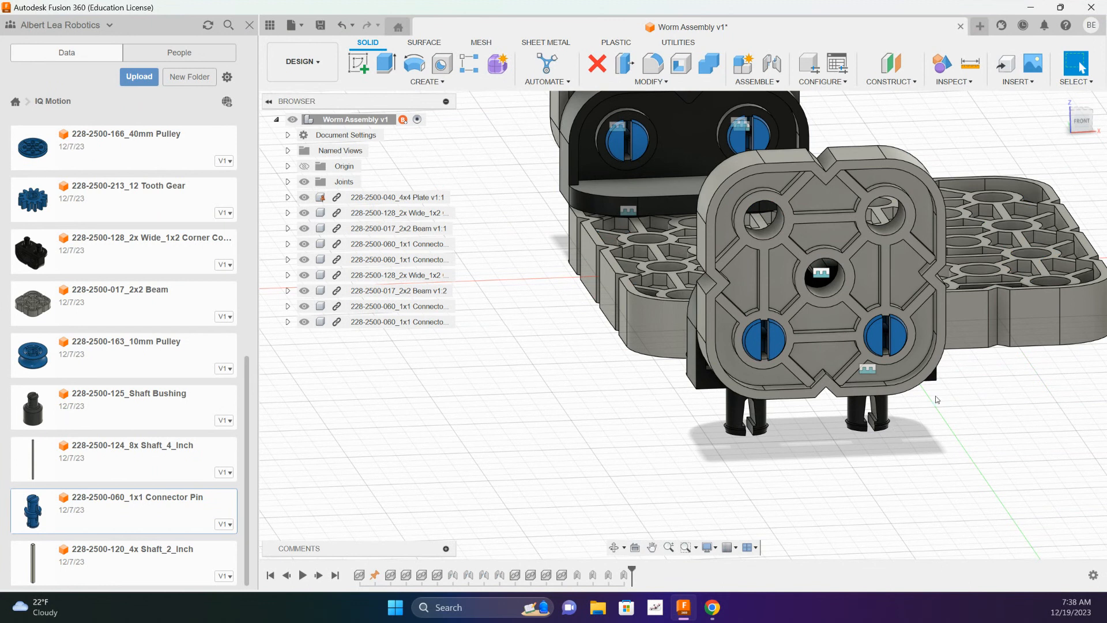
{"action": "middle_click_drag", "start_coordinate": [980, 392], "coordinate": [896, 379], "text": "shift"}
{"action": "scroll", "coordinate": [804, 327], "scroll_direction": "down", "scroll_amount": 1}
{"action": "scroll", "coordinate": [794, 336], "scroll_direction": "up", "scroll_amount": 1}
{"action": "scroll", "coordinate": [791, 337], "scroll_direction": "down", "scroll_amount": 1}
{"action": "scroll", "coordinate": [697, 341], "scroll_direction": "down", "scroll_amount": 1}
{"action": "middle_click_drag", "start_coordinate": [697, 340], "coordinate": [686, 369]}
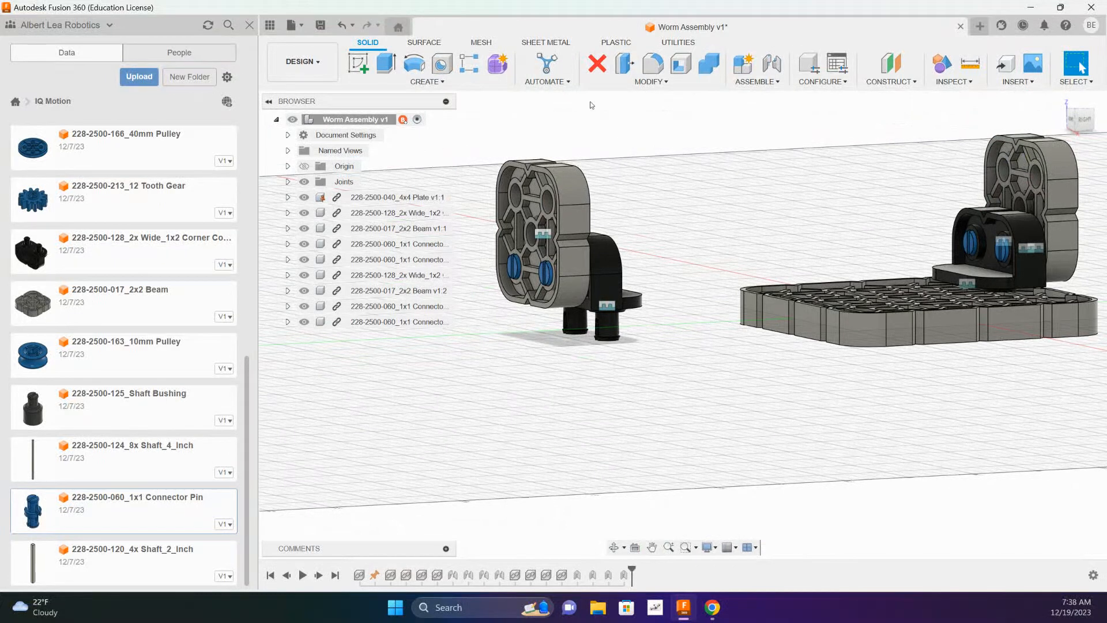
{"action": "left_click", "coordinate": [771, 63]}
{"action": "scroll", "coordinate": [683, 301], "scroll_direction": "down", "scroll_amount": 1}
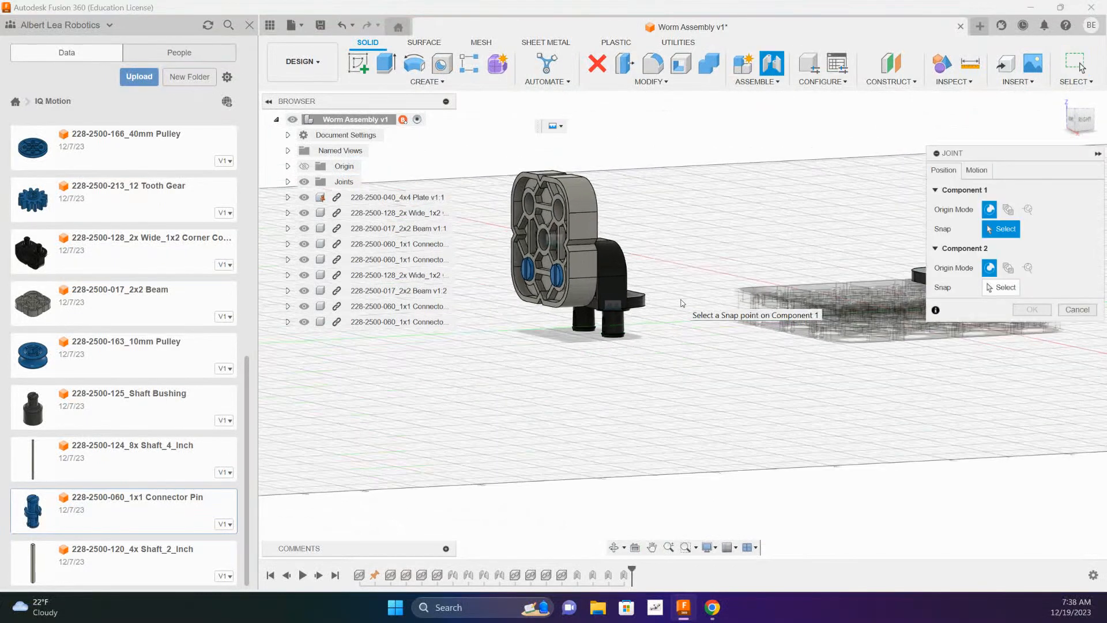
{"action": "scroll", "coordinate": [682, 302], "scroll_direction": "up", "scroll_amount": 6}
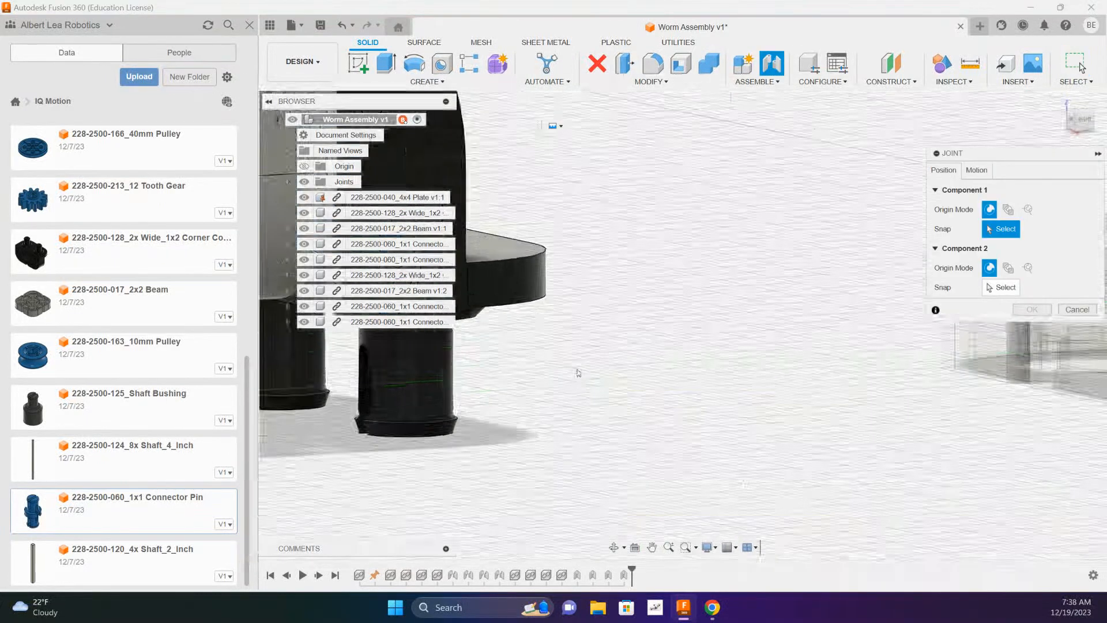
{"action": "middle_click_drag", "start_coordinate": [576, 361], "coordinate": [724, 359]}
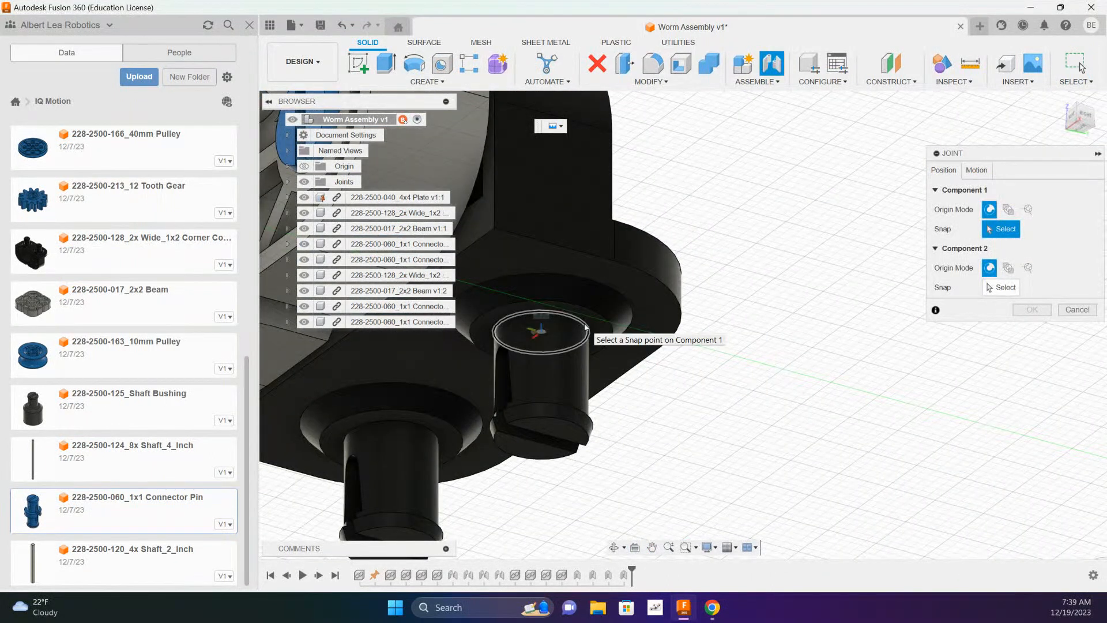
{"action": "left_click", "coordinate": [586, 327]}
{"action": "middle_click_drag", "start_coordinate": [834, 413], "coordinate": [873, 458], "text": "shift"}
{"action": "scroll", "coordinate": [909, 451], "scroll_direction": "down", "scroll_amount": 1}
{"action": "middle_click_drag", "start_coordinate": [986, 455], "coordinate": [689, 475]}
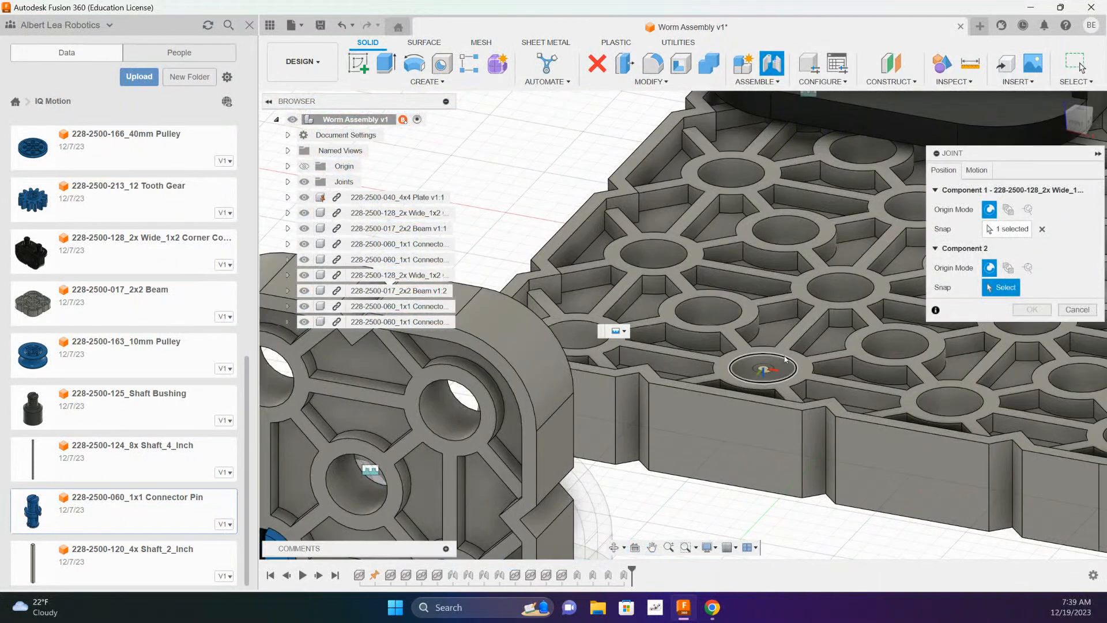
{"action": "left_click", "coordinate": [785, 359]}
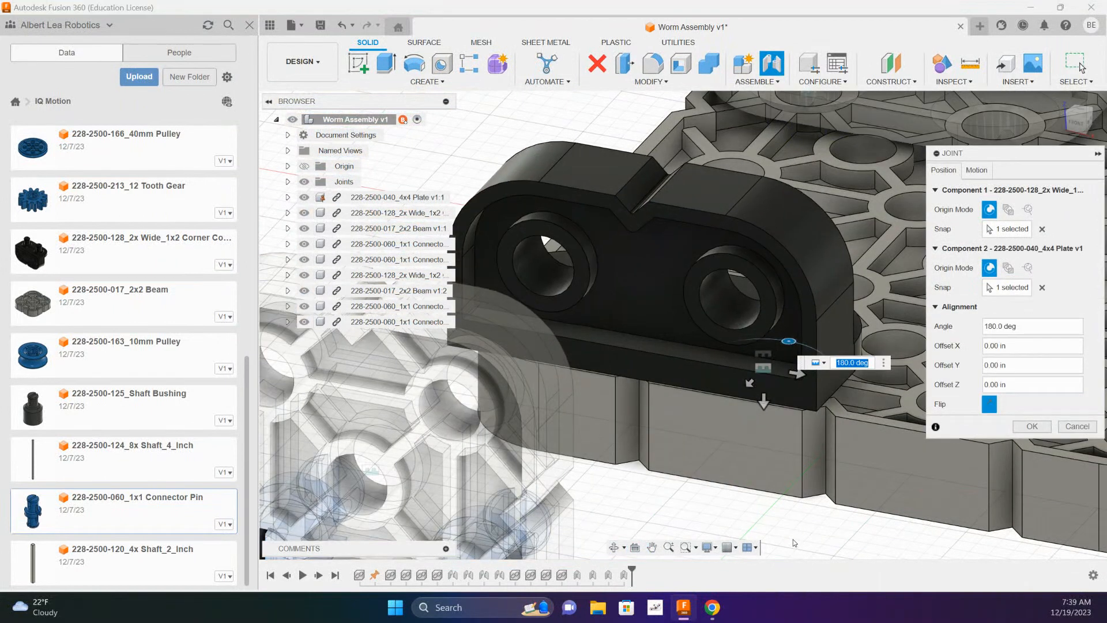
{"action": "left_click", "coordinate": [1032, 428]}
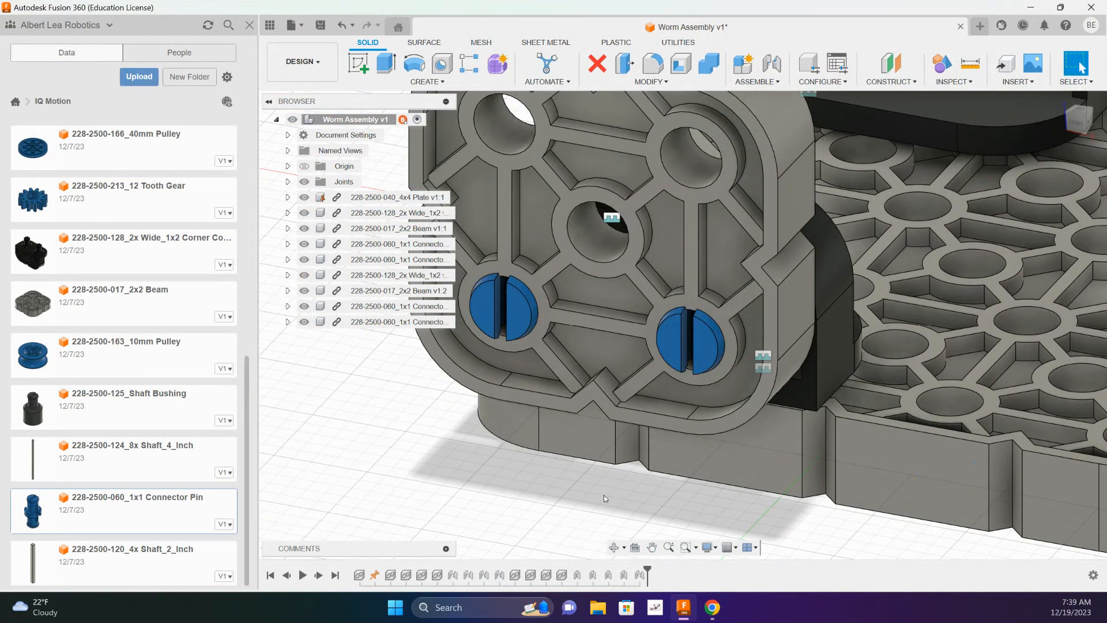
Step: Save the Worm Assembly as a new version with a custom version description
{"action": "scroll", "coordinate": [807, 536], "scroll_direction": "down", "scroll_amount": 5}
{"action": "scroll", "coordinate": [916, 502], "scroll_direction": "down", "scroll_amount": 2}
{"action": "middle_click_drag", "start_coordinate": [1025, 324], "coordinate": [525, 394], "text": "shift"}
{"action": "middle_click_drag", "start_coordinate": [1017, 441], "coordinate": [1022, 432], "text": "shift"}
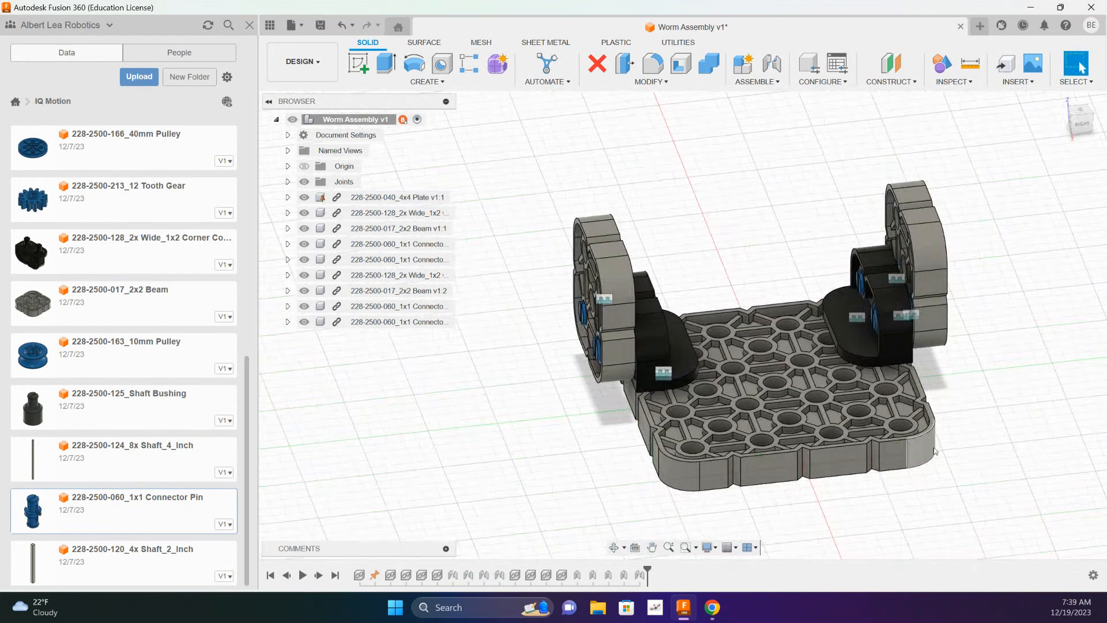
{"action": "left_click", "coordinate": [320, 25]}
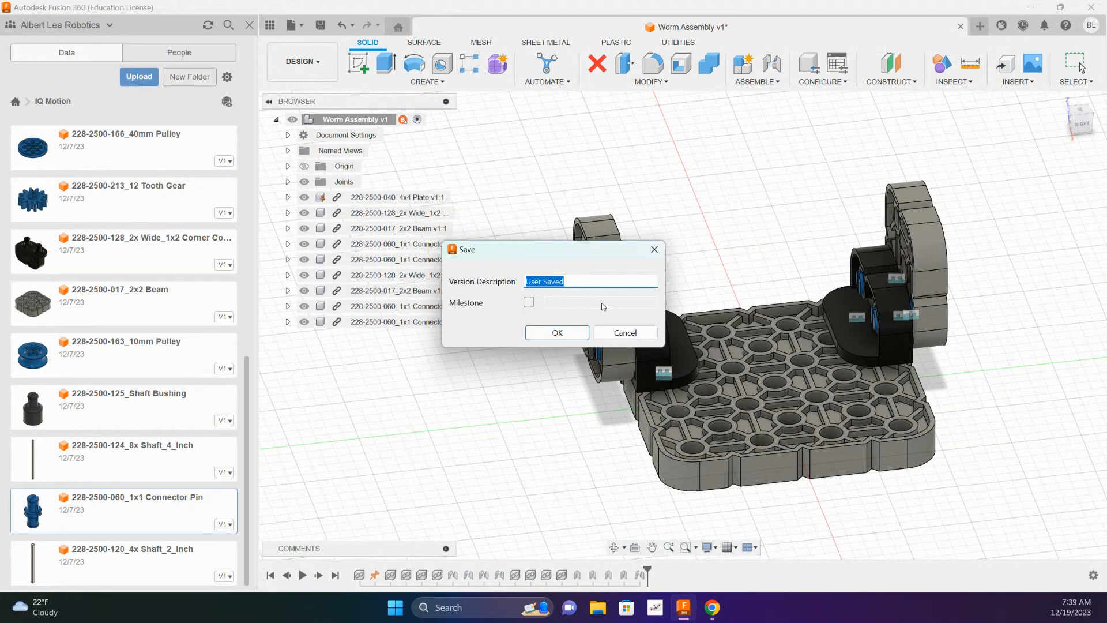
{"action": "type", "text": "ba"}
{"action": "left_click", "coordinate": [557, 332]}
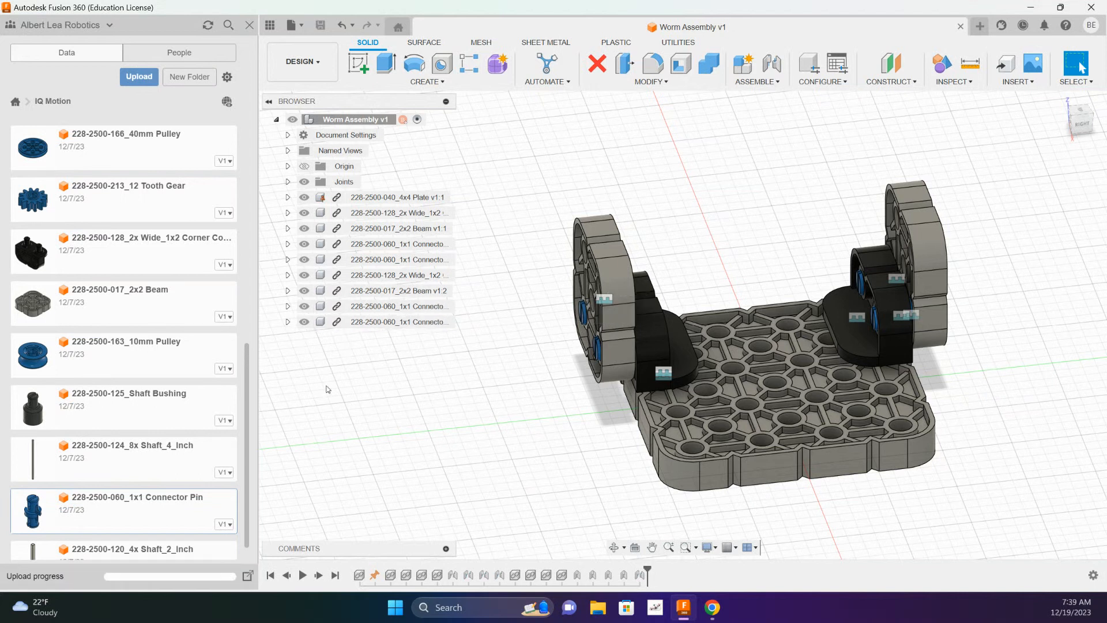
{"action": "scroll", "coordinate": [317, 450], "scroll_direction": "up", "scroll_amount": 2}
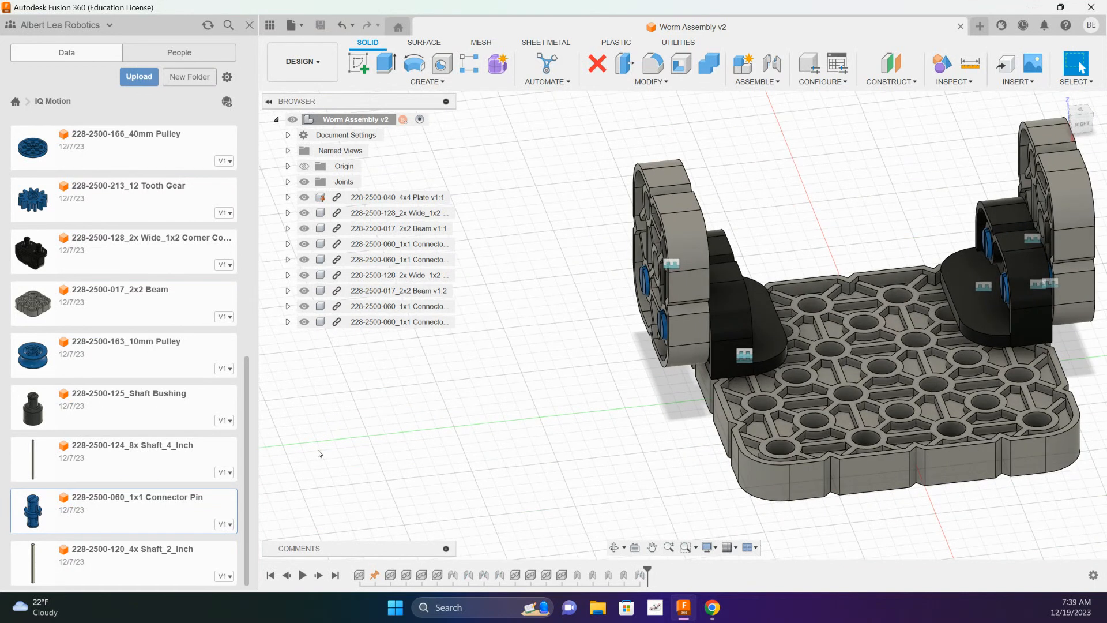
{"action": "scroll", "coordinate": [317, 451], "scroll_direction": "down", "scroll_amount": 1}
{"action": "middle_click_drag", "start_coordinate": [420, 486], "coordinate": [346, 464]}
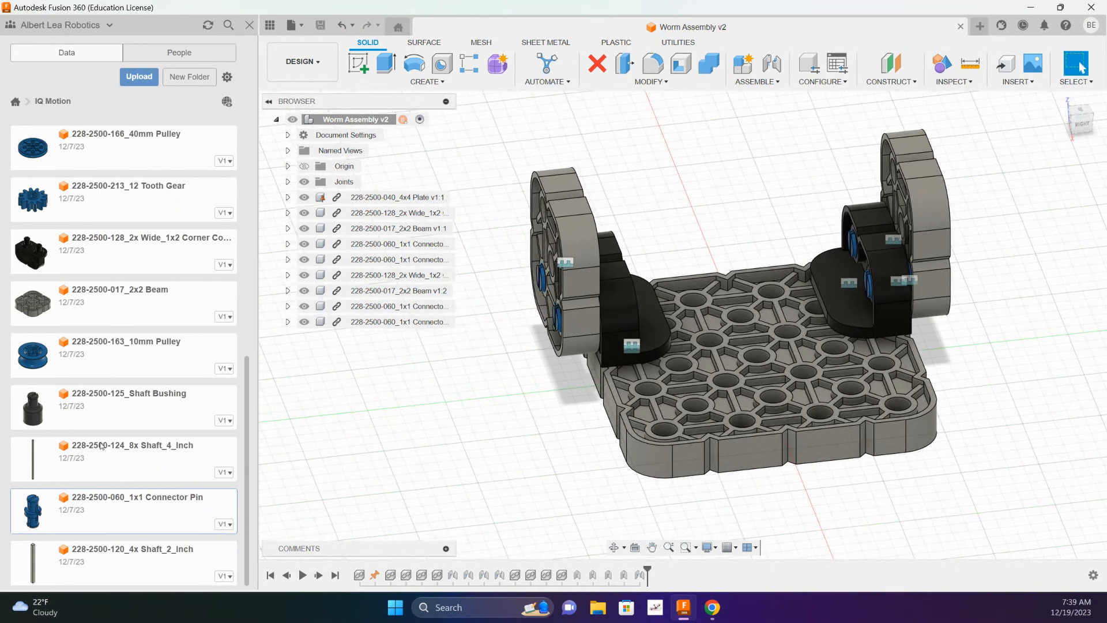
{"action": "left_click_drag", "start_coordinate": [54, 417], "coordinate": [465, 383]}
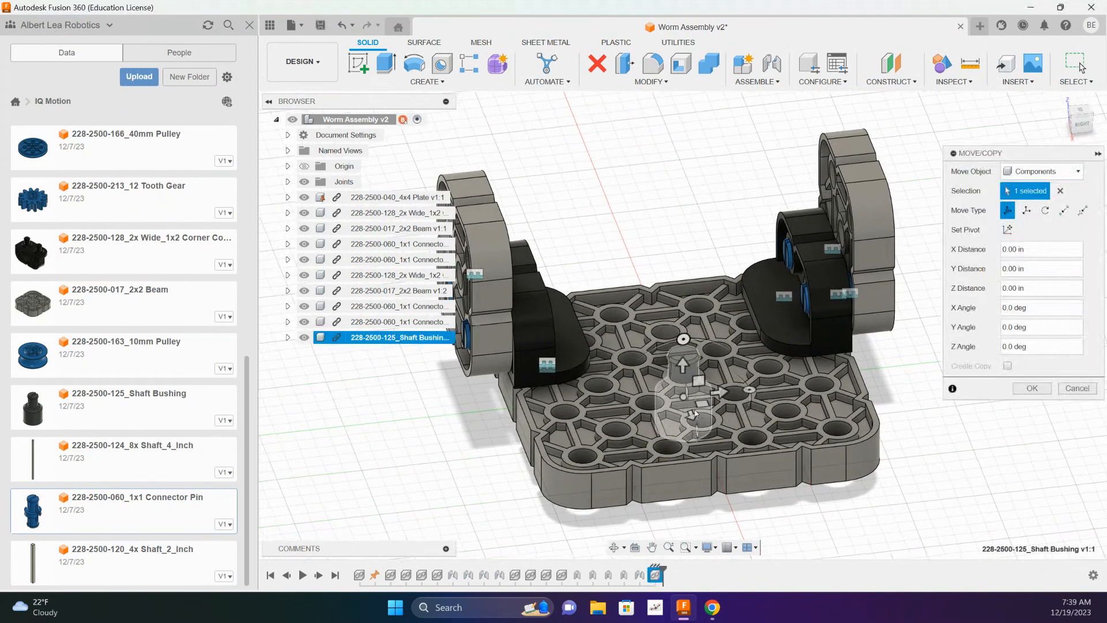
{"action": "left_click_drag", "start_coordinate": [720, 392], "coordinate": [427, 513]}
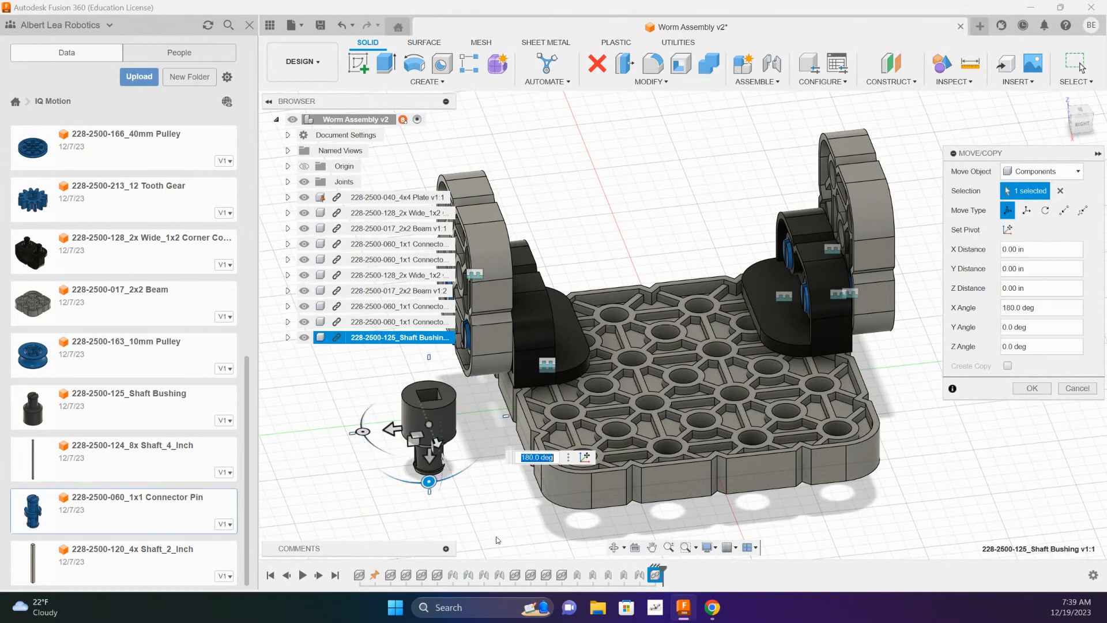
{"action": "left_click", "coordinate": [1032, 388]}
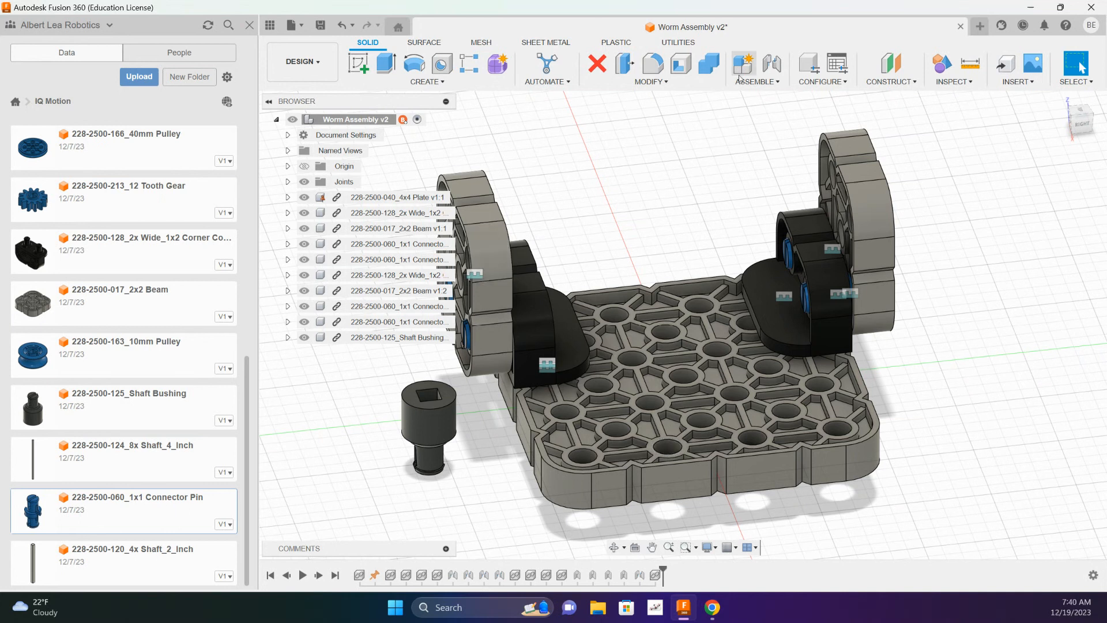
Step: Create a revolute joint from the Shaft Bushing's stem base to the second hole along the plate's free edge, and turn the bushing to test it
{"action": "left_click", "coordinate": [772, 72]}
{"action": "left_click", "coordinate": [976, 169]}
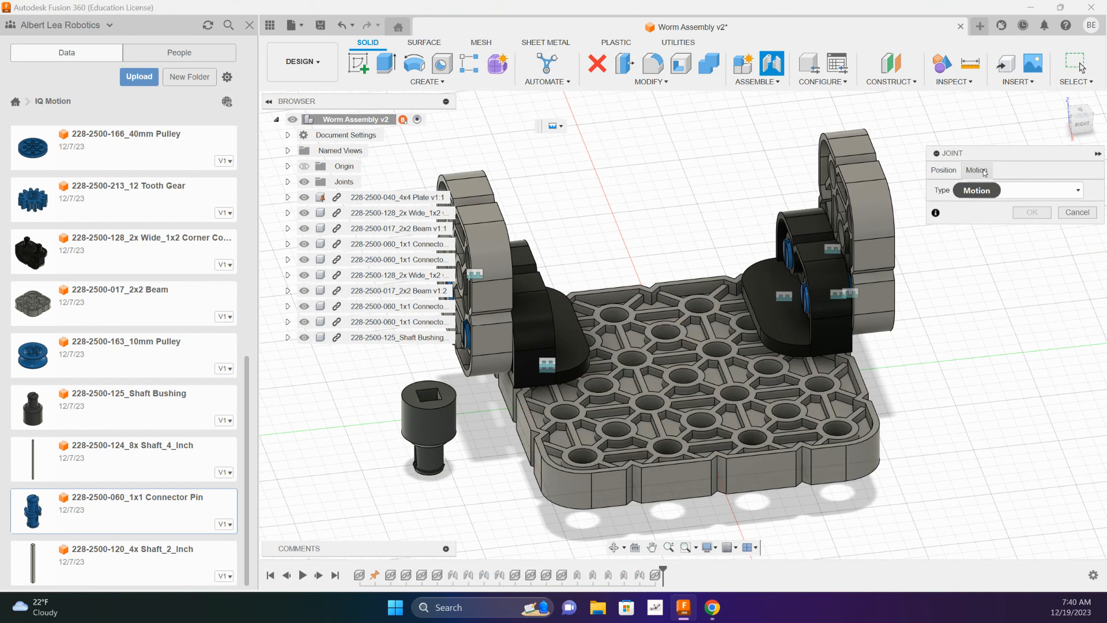
{"action": "left_click", "coordinate": [992, 191]}
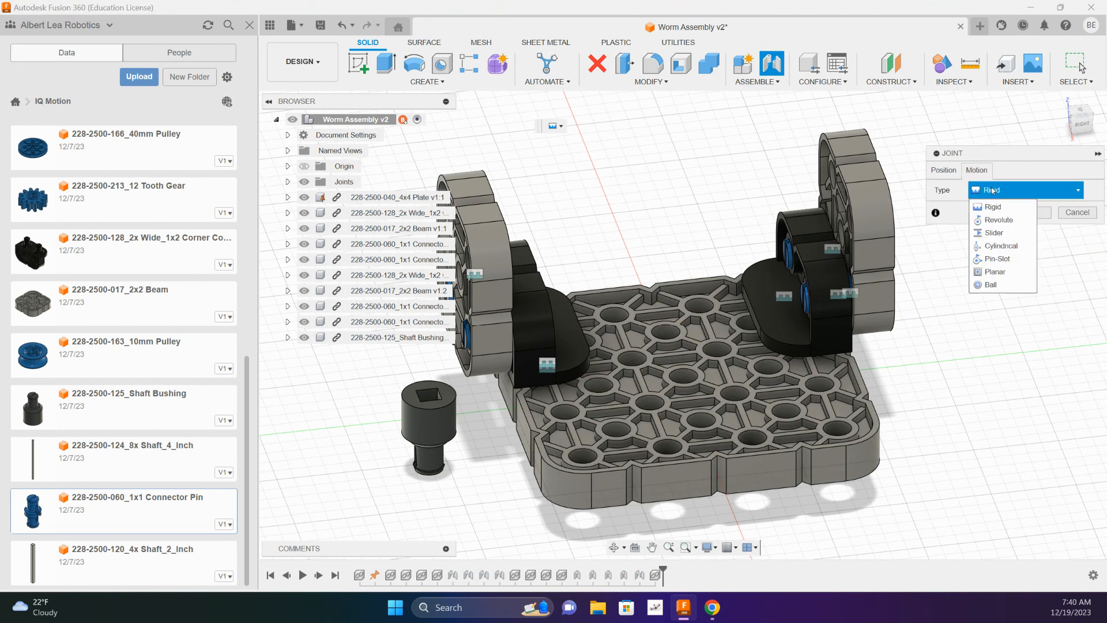
{"action": "left_click", "coordinate": [998, 219]}
{"action": "scroll", "coordinate": [546, 429], "scroll_direction": "up", "scroll_amount": 5}
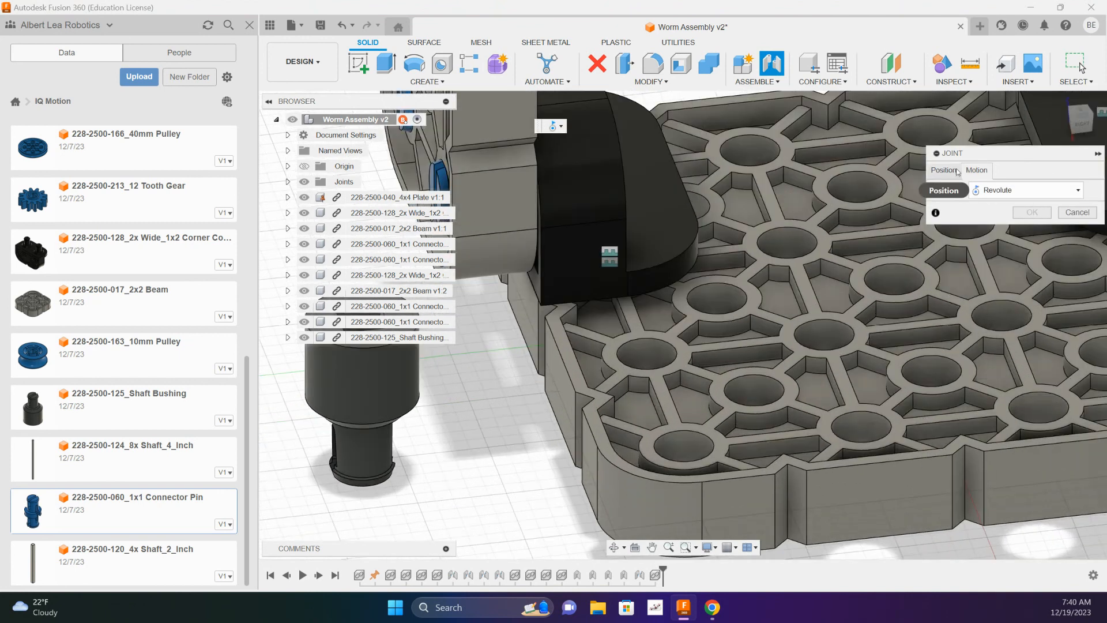
{"action": "left_click", "coordinate": [951, 173]}
{"action": "middle_click_drag", "start_coordinate": [446, 483], "coordinate": [445, 380], "text": "shift"}
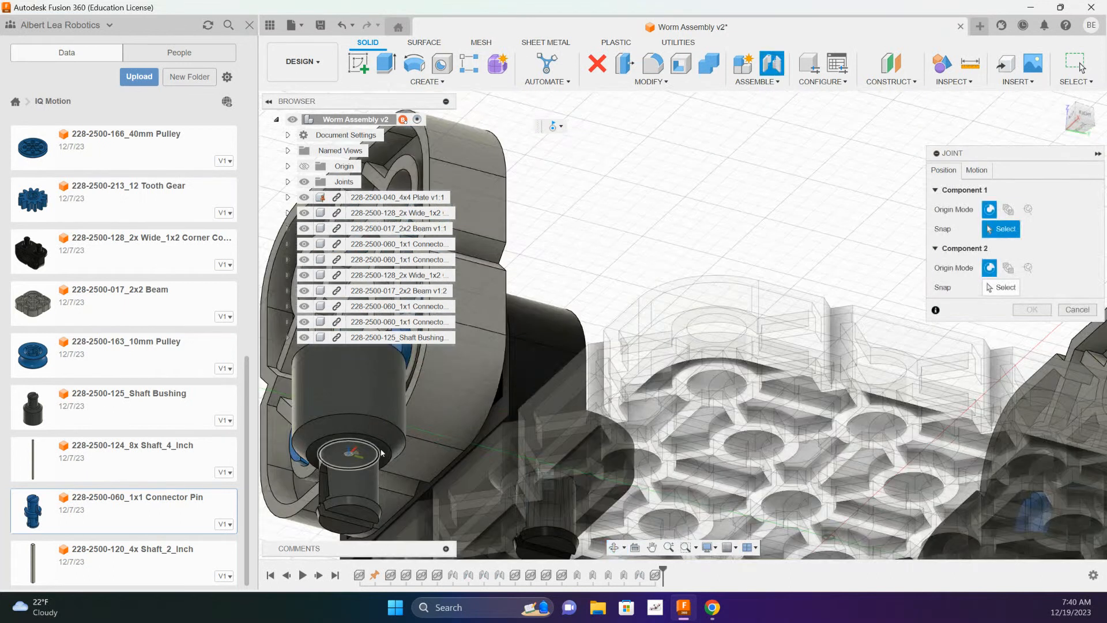
{"action": "left_click", "coordinate": [381, 453]}
{"action": "middle_click_drag", "start_coordinate": [807, 207], "coordinate": [759, 309], "text": "shift"}
{"action": "middle_click_drag", "start_coordinate": [724, 461], "coordinate": [559, 429]}
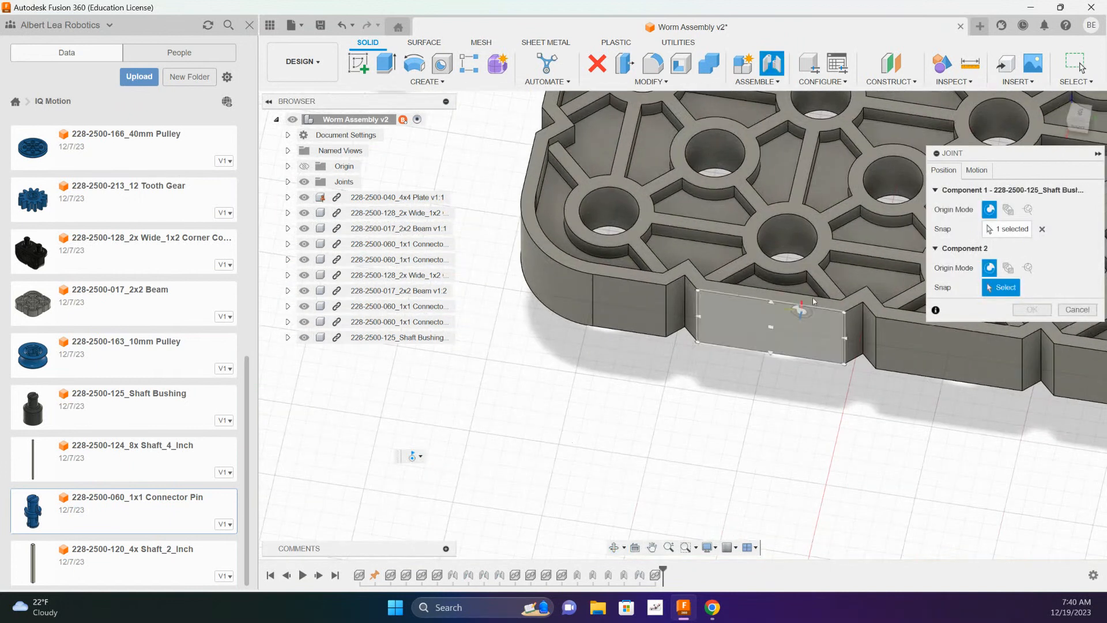
{"action": "left_click", "coordinate": [794, 215]}
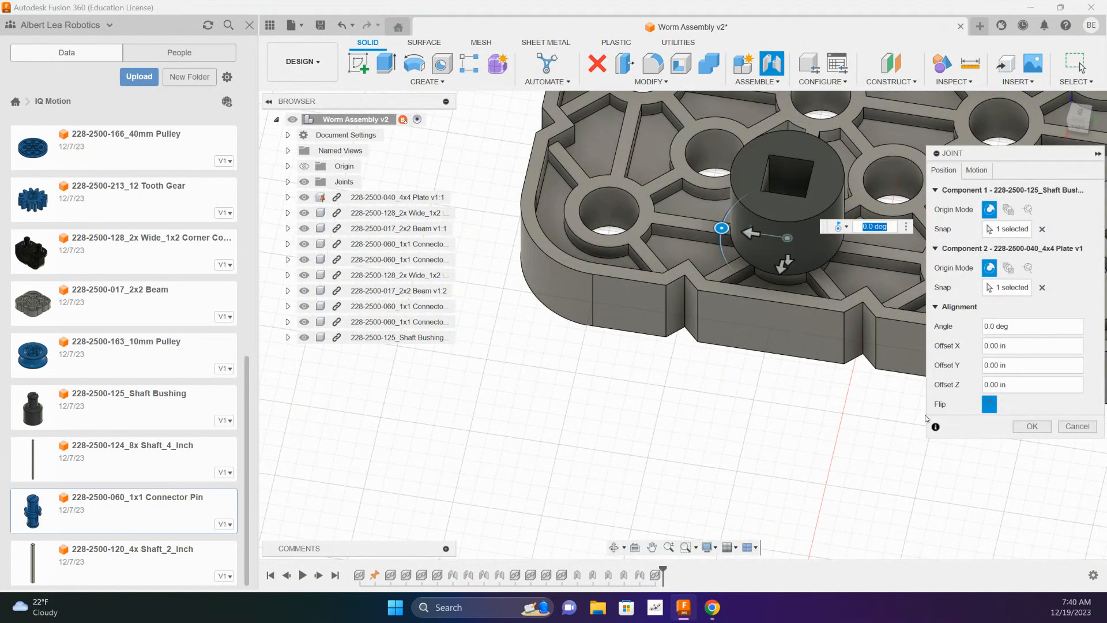
{"action": "left_click", "coordinate": [1032, 426]}
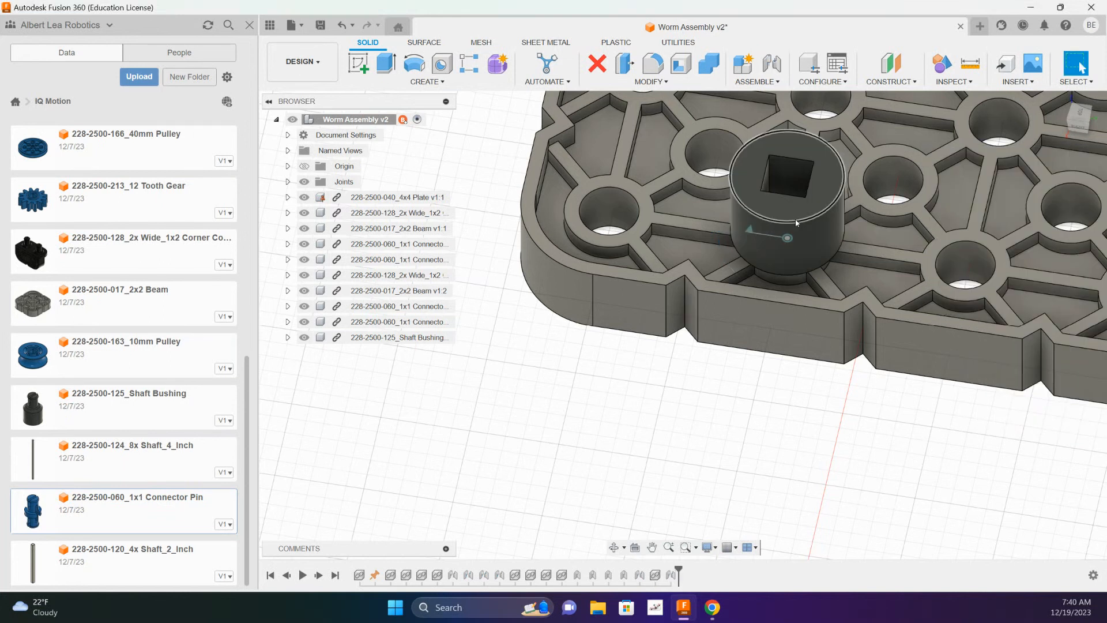
{"action": "left_click_drag", "start_coordinate": [789, 208], "coordinate": [831, 206]}
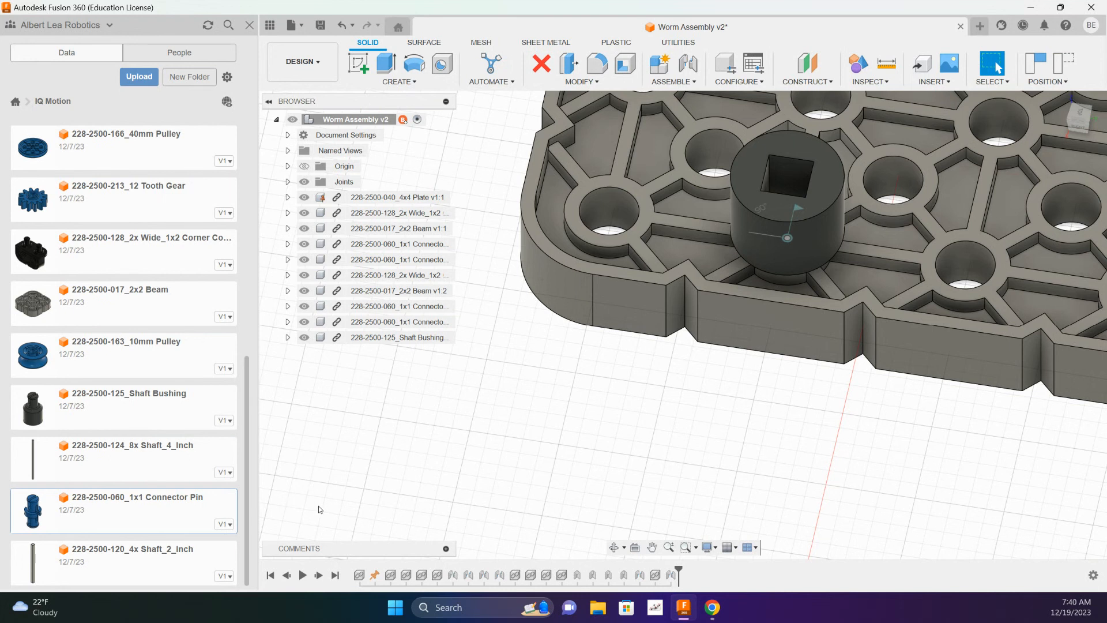
{"action": "left_click_drag", "start_coordinate": [90, 572], "coordinate": [518, 435]}
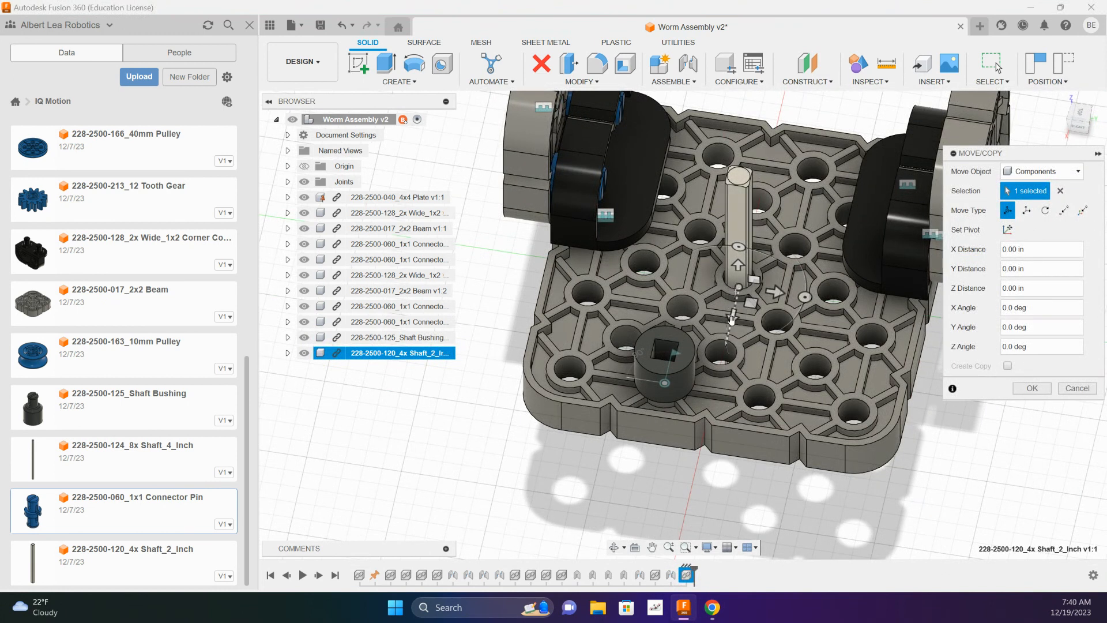
{"action": "left_click_drag", "start_coordinate": [728, 271], "coordinate": [719, 78]}
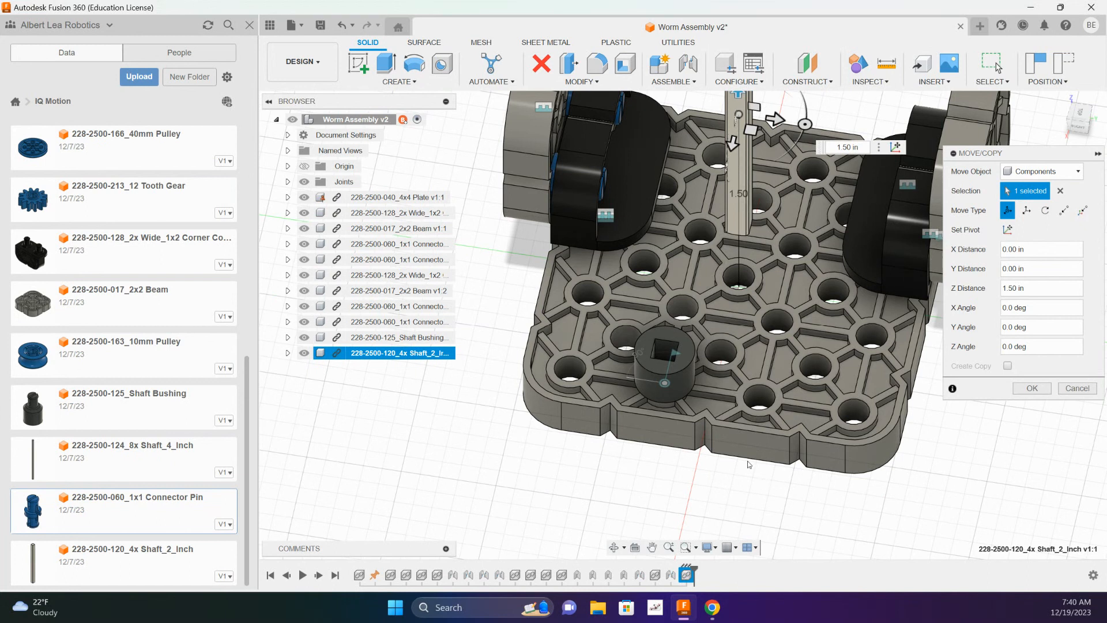
{"action": "middle_click_drag", "start_coordinate": [695, 496], "coordinate": [704, 435], "text": "shift"}
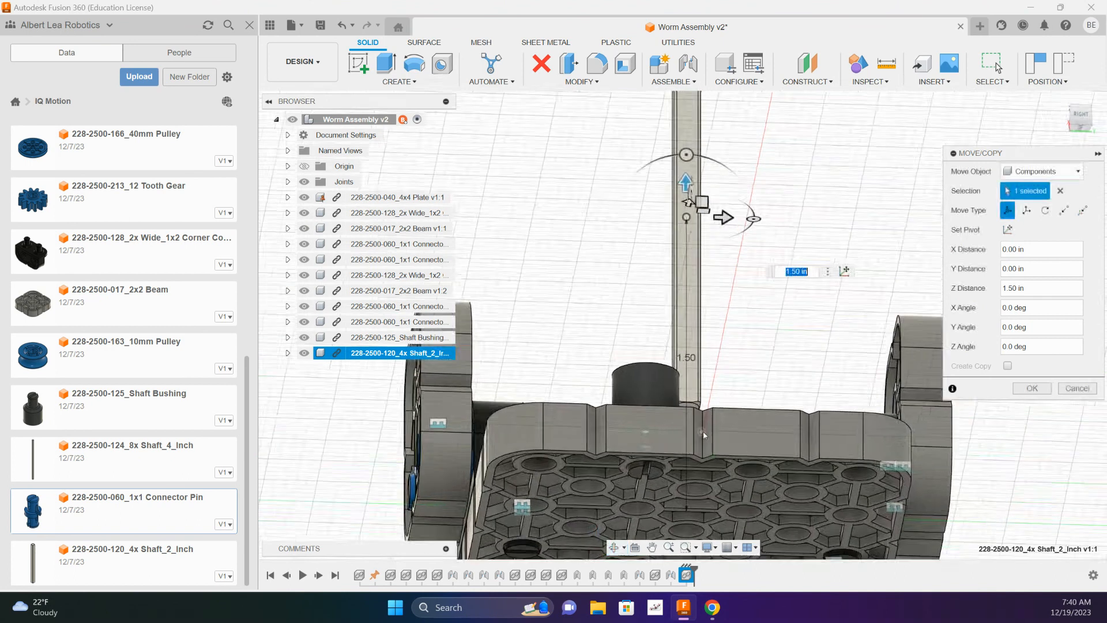
{"action": "middle_click_drag", "start_coordinate": [744, 356], "coordinate": [724, 408]}
{"action": "scroll", "coordinate": [731, 395], "scroll_direction": "up", "scroll_amount": 3}
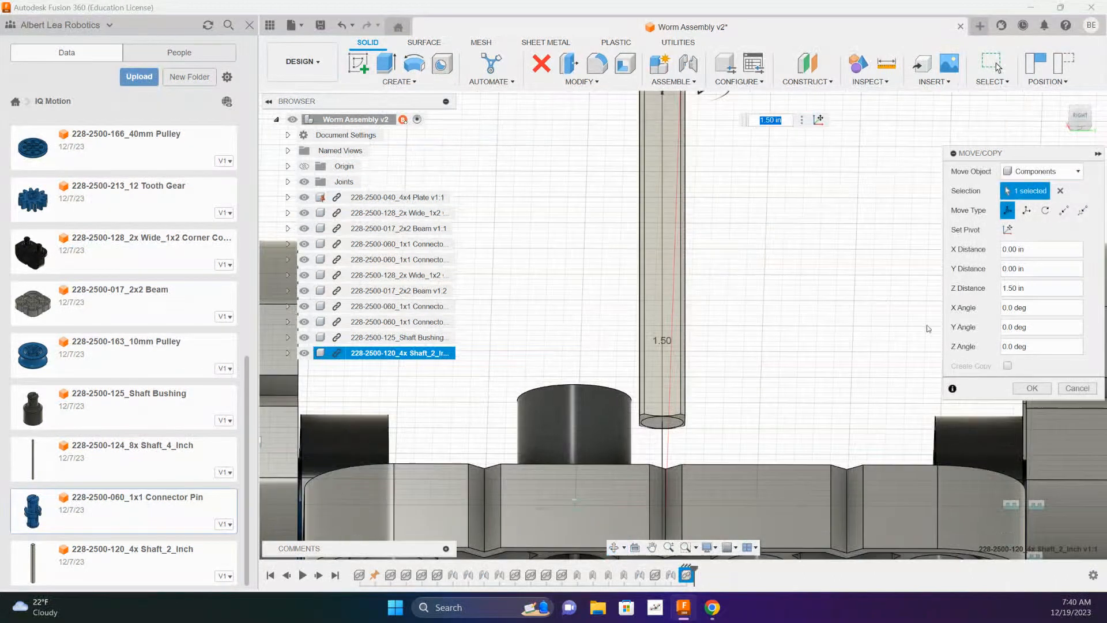
{"action": "left_click", "coordinate": [1024, 388]}
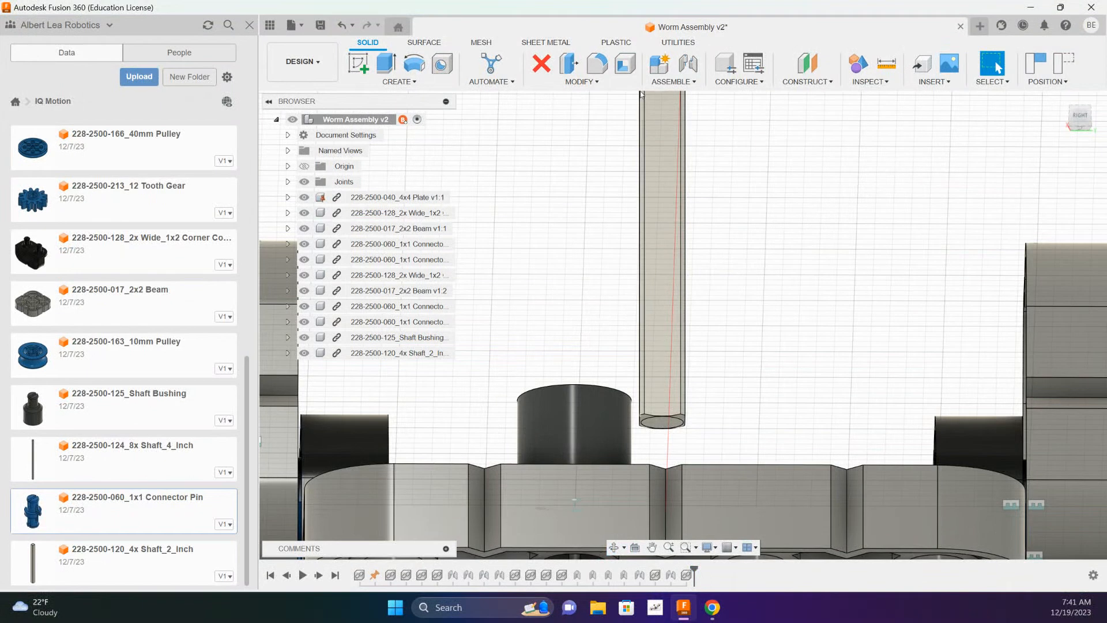
Step: Create a rigid joint from the 2-inch shaft's lower end to the centre of the Shaft Bushing's square hole
{"action": "left_click", "coordinate": [687, 68]}
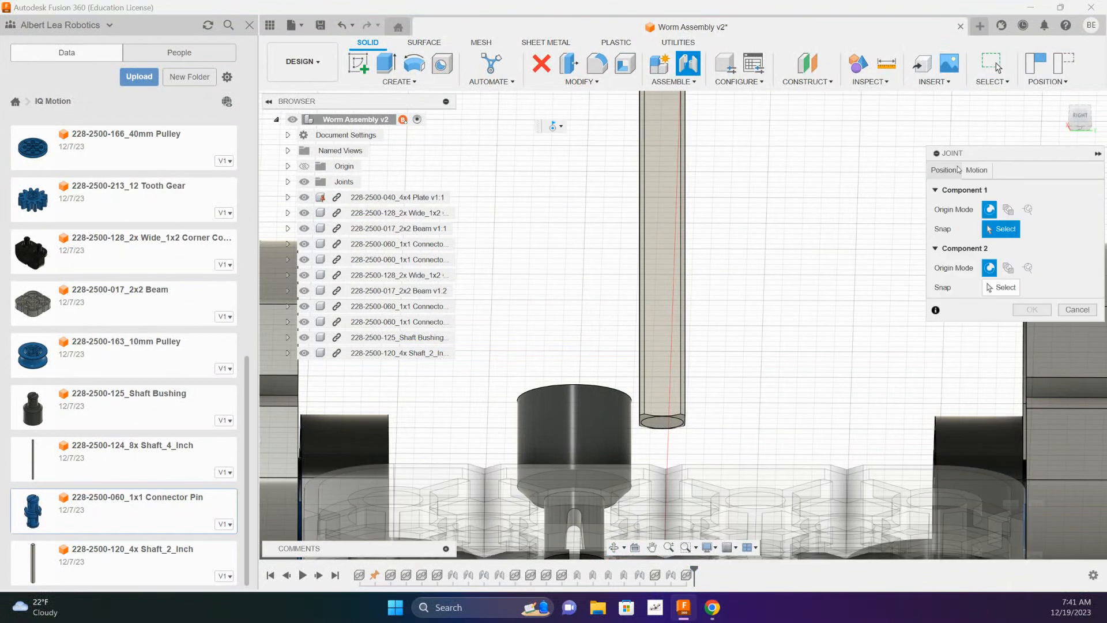
{"action": "left_click", "coordinate": [976, 169]}
{"action": "left_click", "coordinate": [987, 190]}
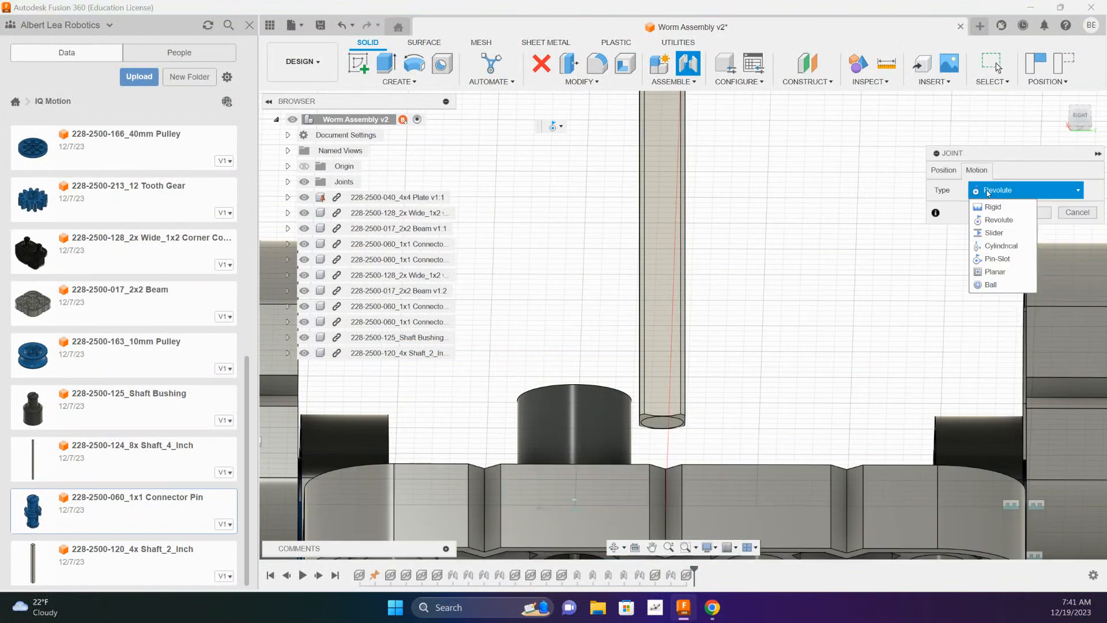
{"action": "left_click", "coordinate": [992, 207]}
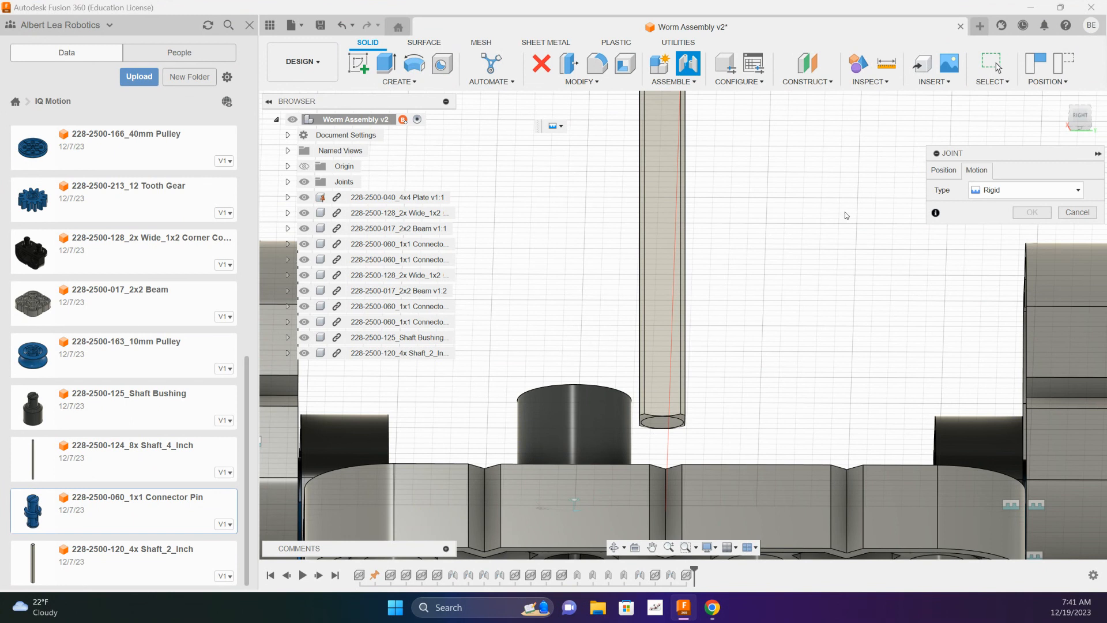
{"action": "left_click", "coordinate": [943, 172]}
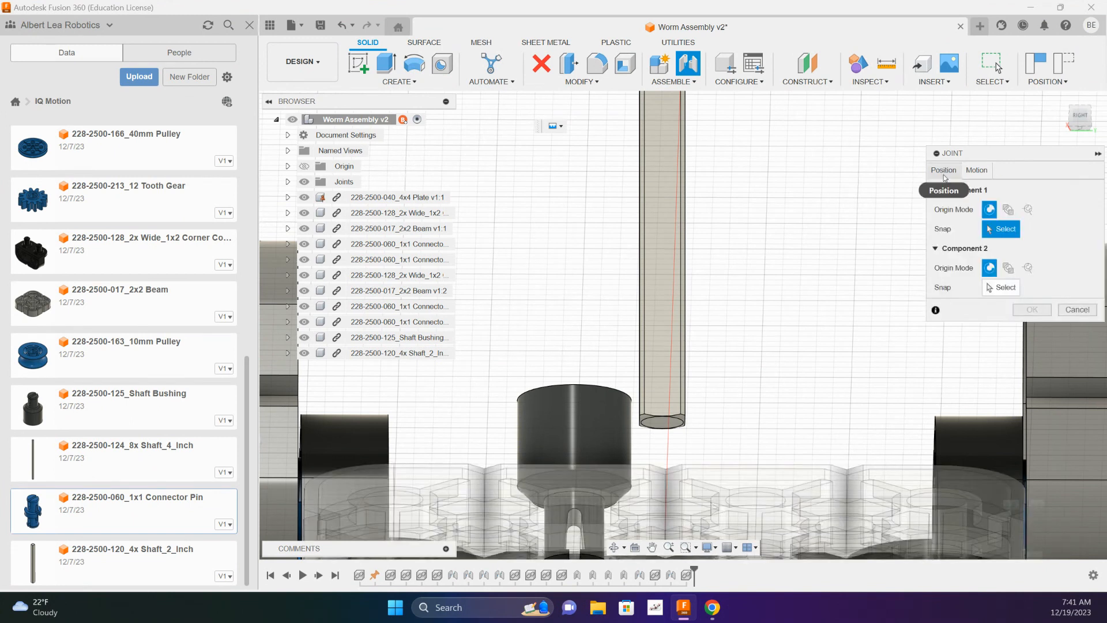
{"action": "left_click", "coordinate": [662, 426]}
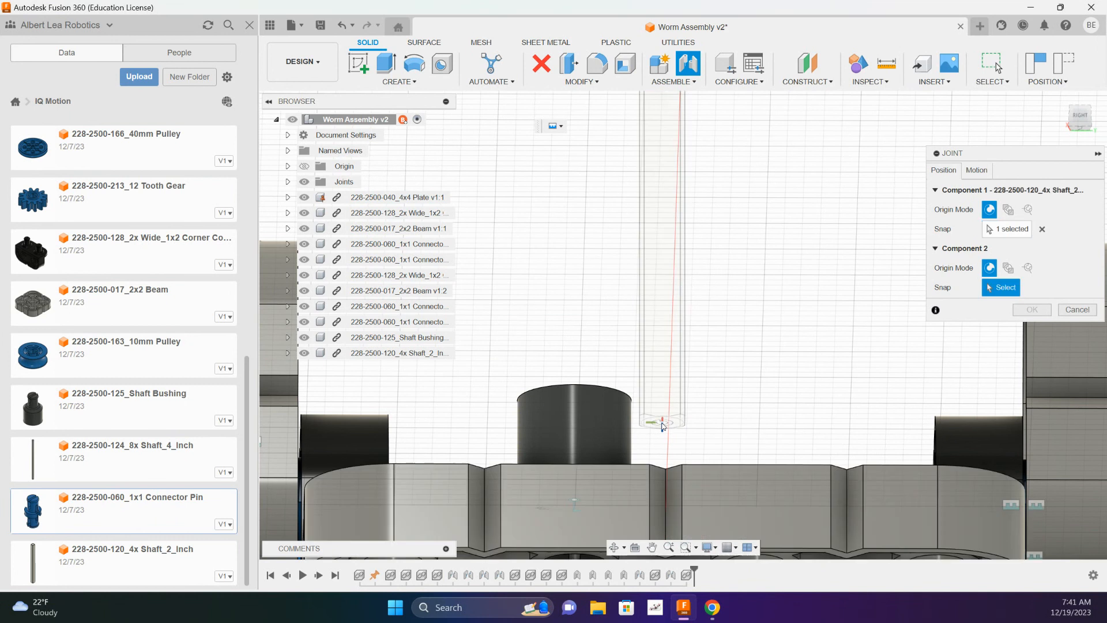
{"action": "middle_click_drag", "start_coordinate": [662, 426], "coordinate": [599, 458], "text": "shift"}
{"action": "scroll", "coordinate": [574, 417], "scroll_direction": "up", "scroll_amount": 6}
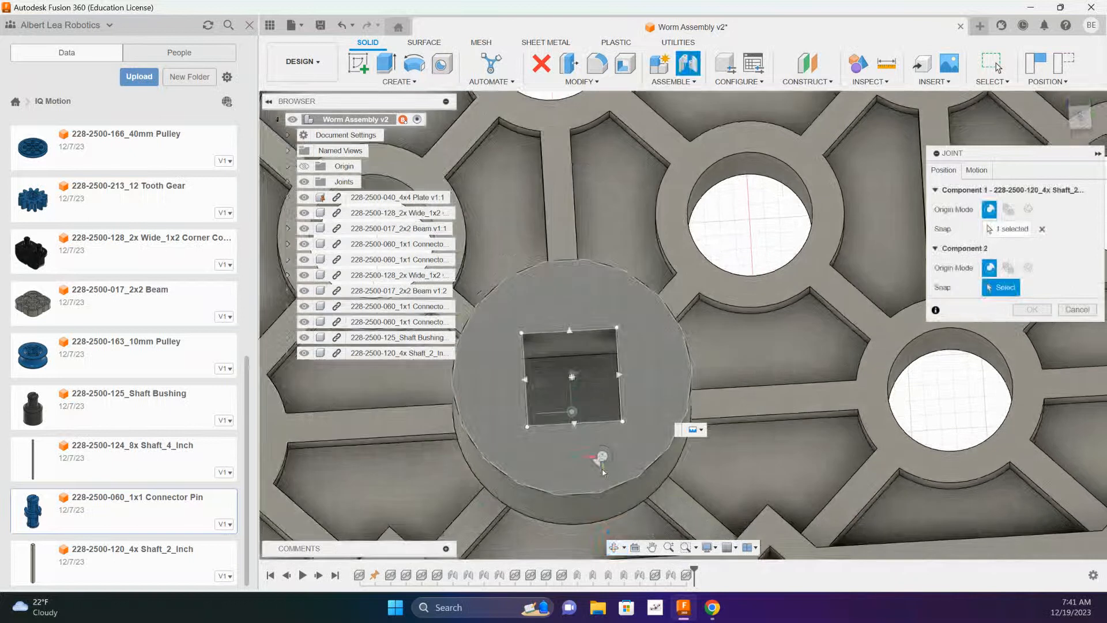
{"action": "left_click", "coordinate": [571, 404]}
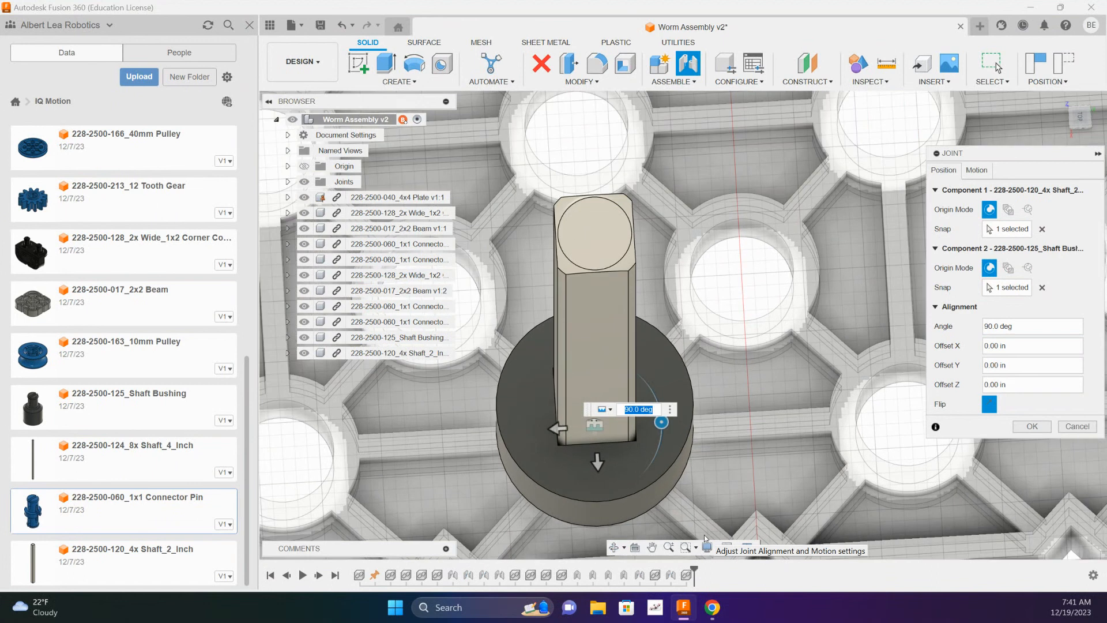
{"action": "left_click", "coordinate": [1028, 425]}
{"action": "scroll", "coordinate": [793, 461], "scroll_direction": "down", "scroll_amount": 2}
{"action": "middle_click_drag", "start_coordinate": [725, 455], "coordinate": [719, 406], "text": "shift"}
{"action": "scroll", "coordinate": [719, 406], "scroll_direction": "up", "scroll_amount": 1}
{"action": "scroll", "coordinate": [665, 391], "scroll_direction": "down", "scroll_amount": 5}
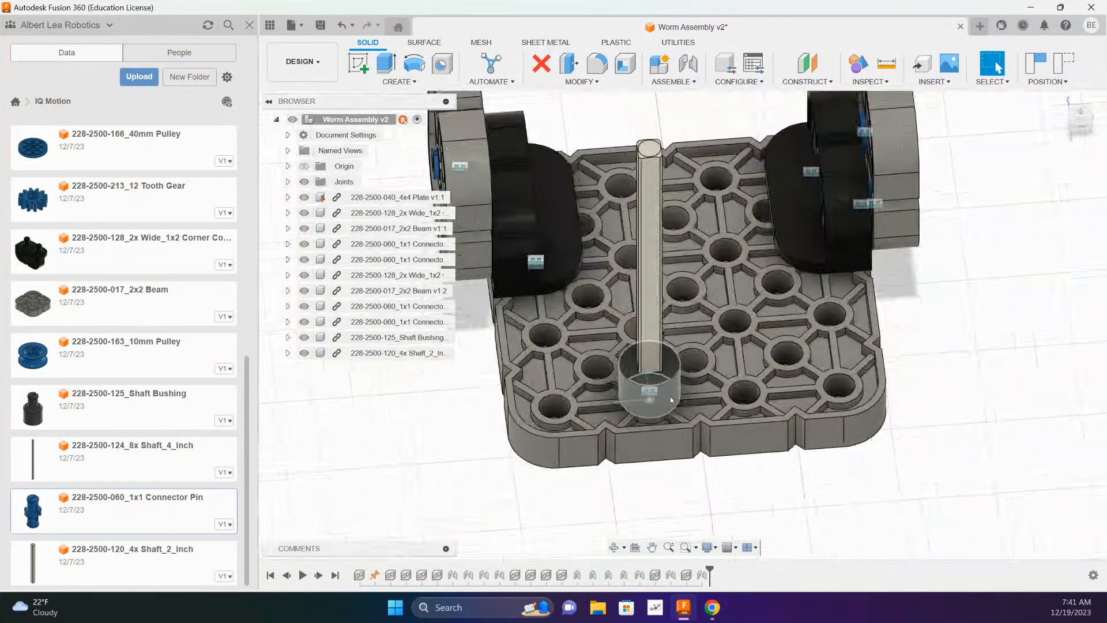
{"action": "scroll", "coordinate": [667, 395], "scroll_direction": "down", "scroll_amount": 2}
{"action": "middle_click_drag", "start_coordinate": [882, 367], "coordinate": [842, 351], "text": "shift"}
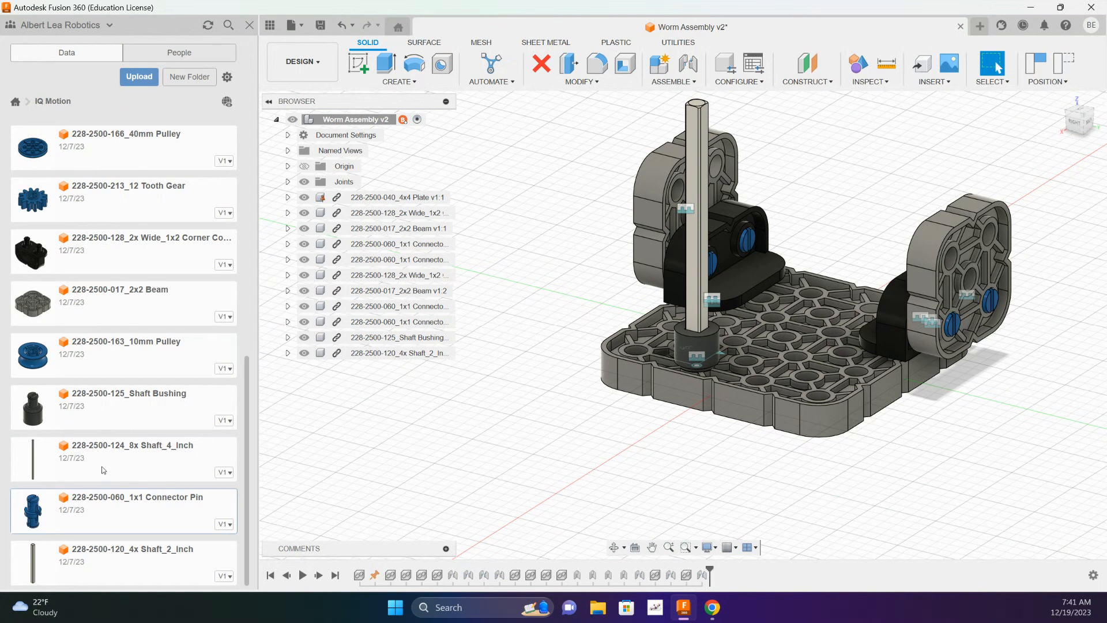
{"action": "left_click_drag", "start_coordinate": [93, 457], "coordinate": [497, 360]}
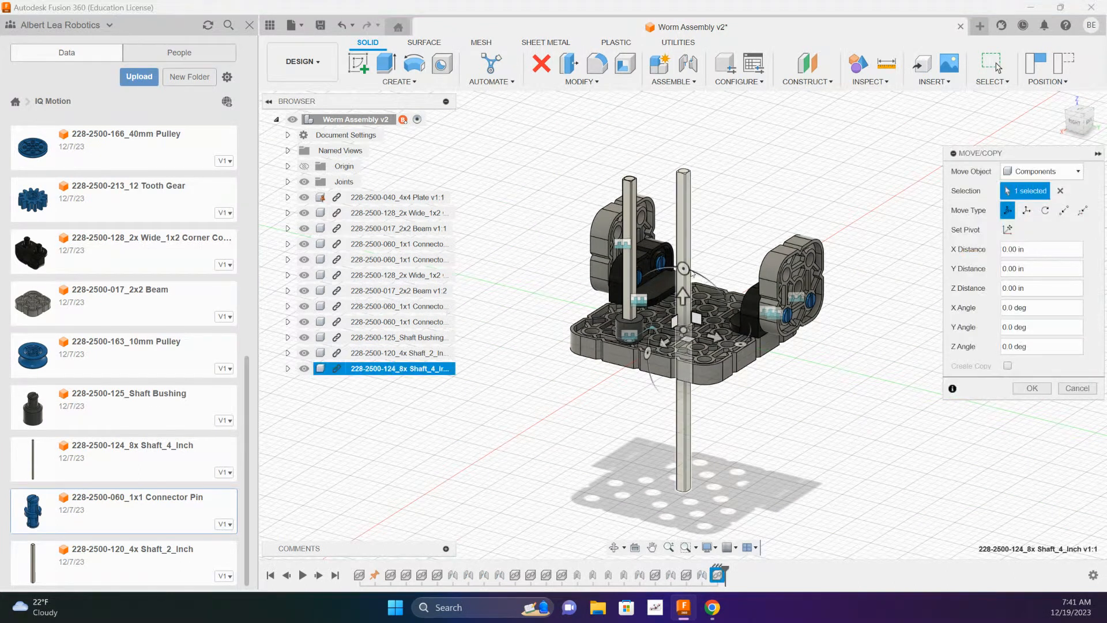
{"action": "left_click_drag", "start_coordinate": [702, 276], "coordinate": [583, 306]}
{"action": "middle_click_drag", "start_coordinate": [548, 479], "coordinate": [658, 490]}
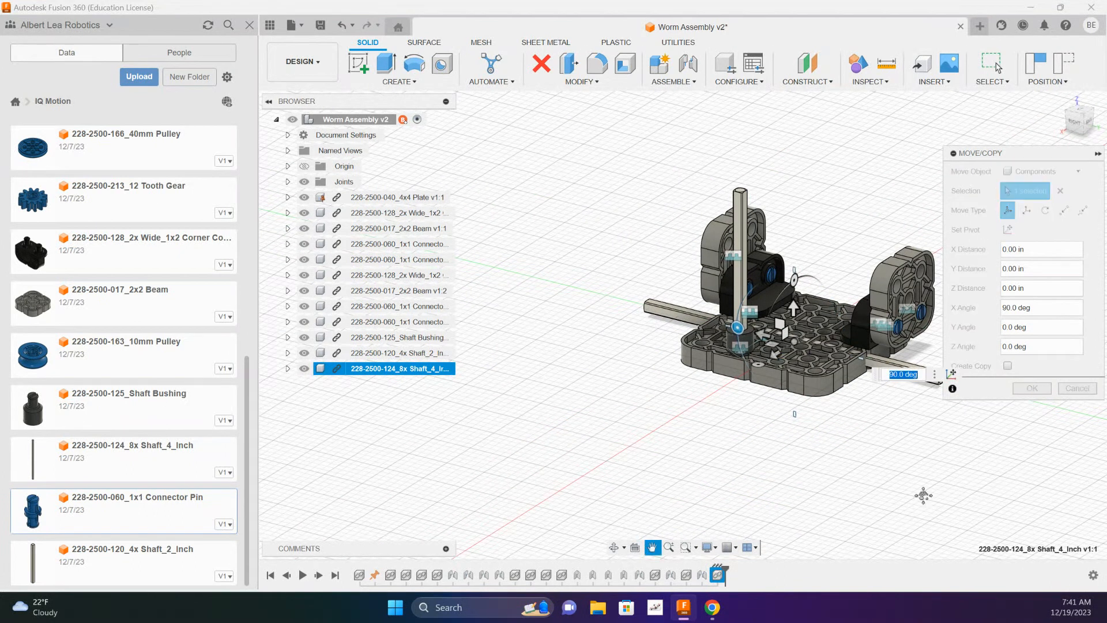
{"action": "middle_click_drag", "start_coordinate": [923, 496], "coordinate": [709, 451]}
{"action": "left_click", "coordinate": [1031, 388]}
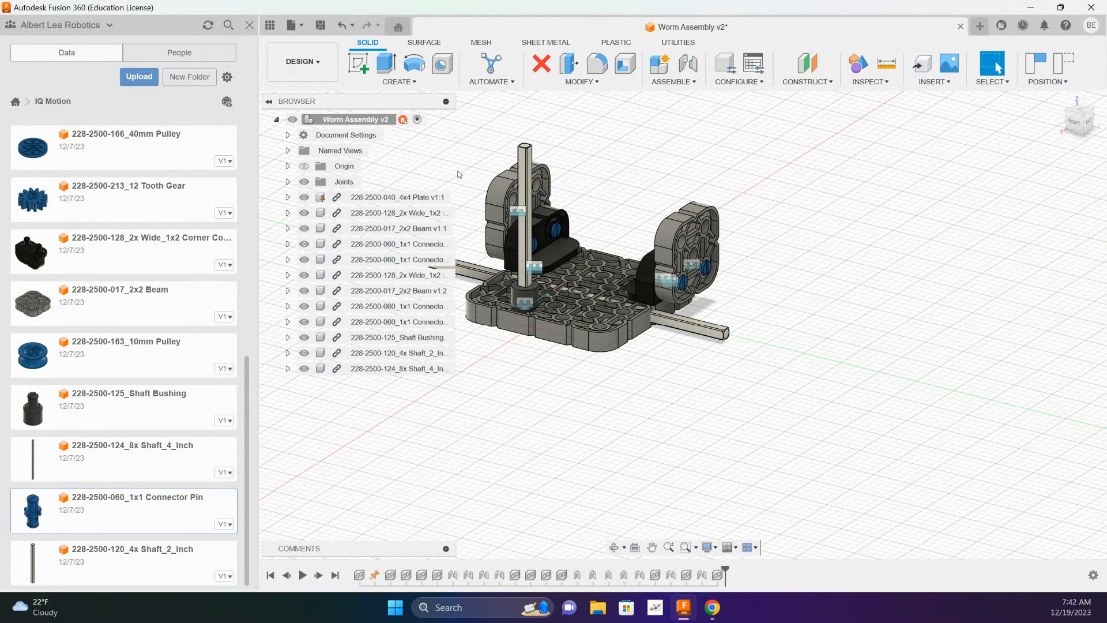
Step: Set up a revolute joint from the 4-inch shaft's end to the upper hole nearest the bushing on the adjacent 2x2 Beam
{"action": "left_click", "coordinate": [697, 73]}
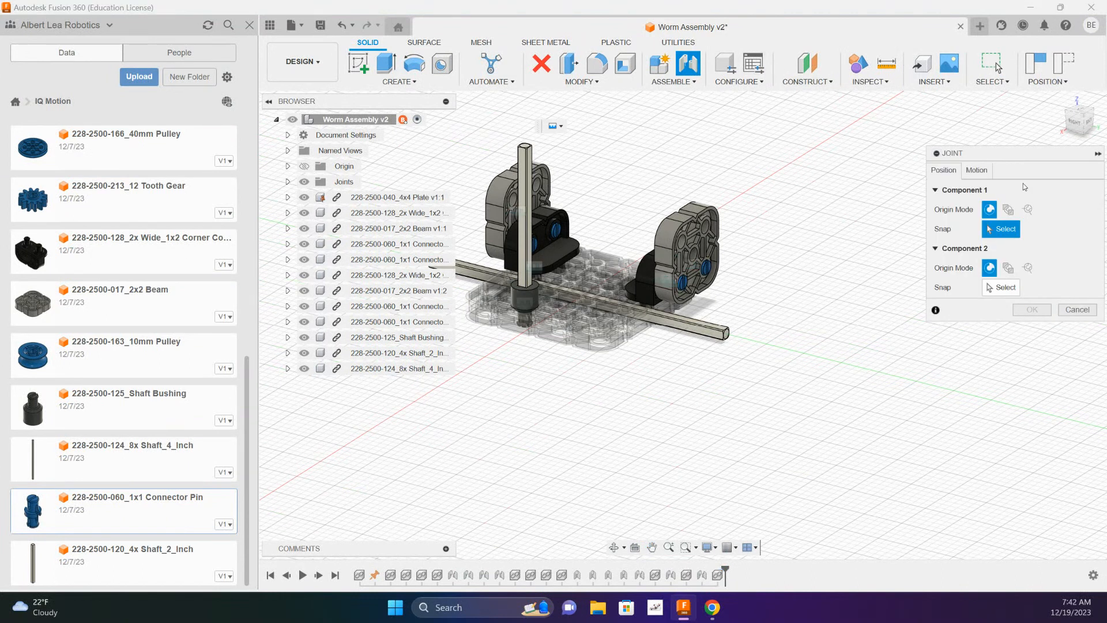
{"action": "left_click", "coordinate": [976, 170]}
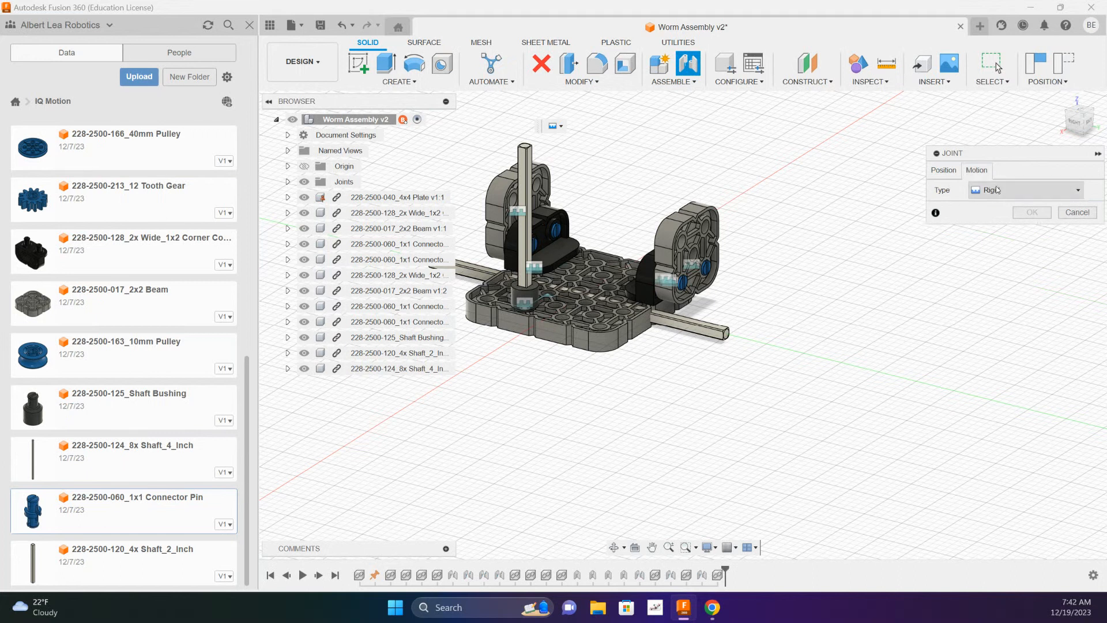
{"action": "left_click", "coordinate": [997, 198]}
{"action": "left_click", "coordinate": [995, 218]}
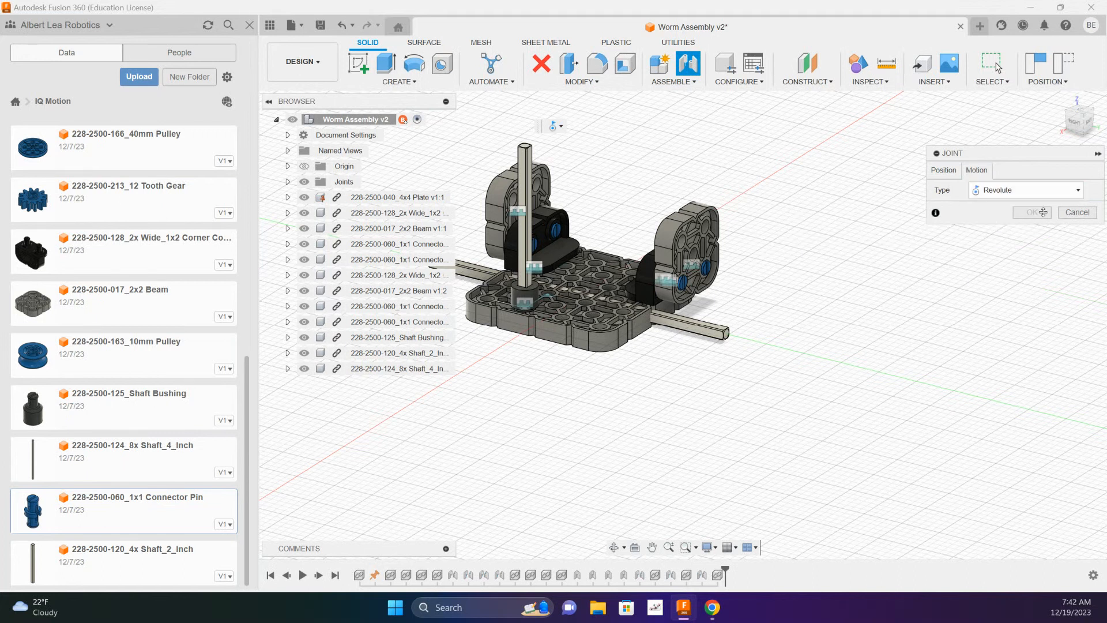
{"action": "left_click", "coordinate": [943, 170]}
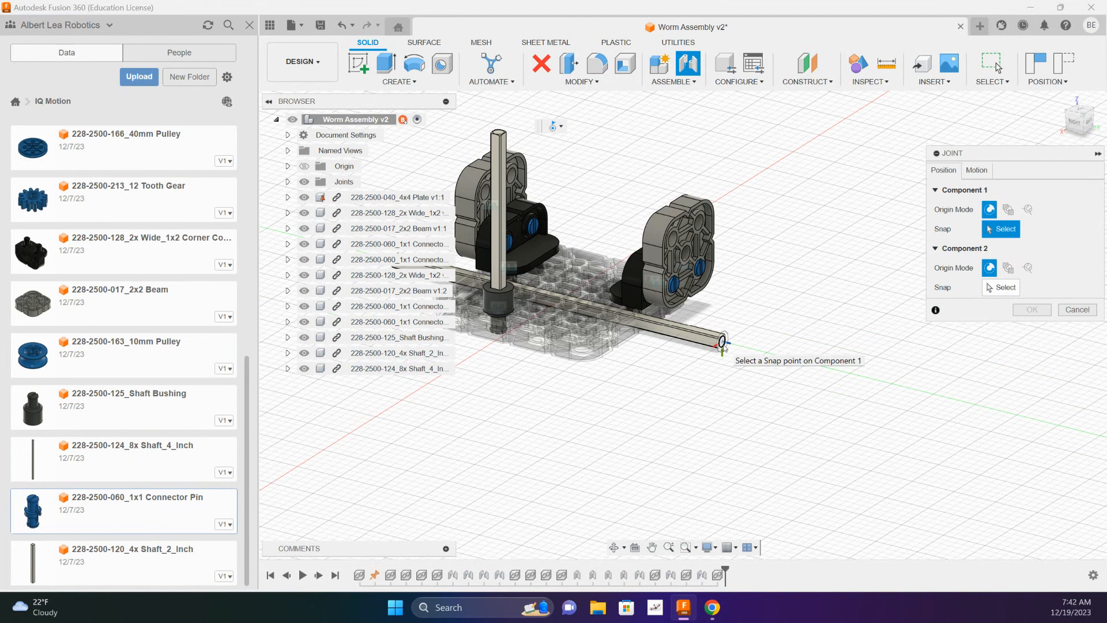
{"action": "scroll", "coordinate": [723, 345], "scroll_direction": "up", "scroll_amount": 5}
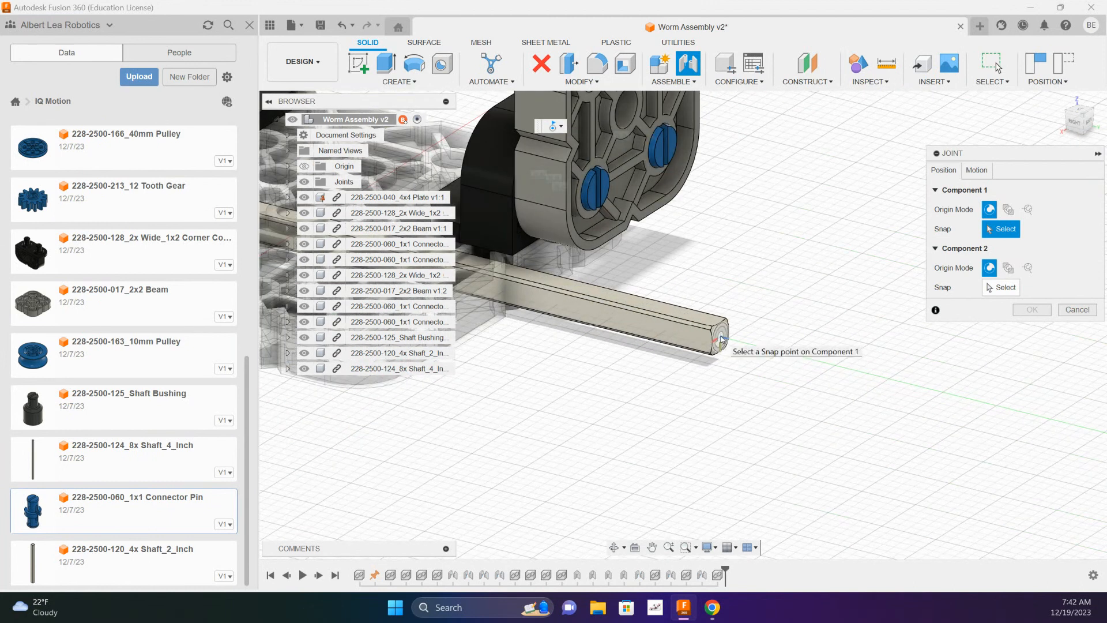
{"action": "left_click", "coordinate": [722, 340]}
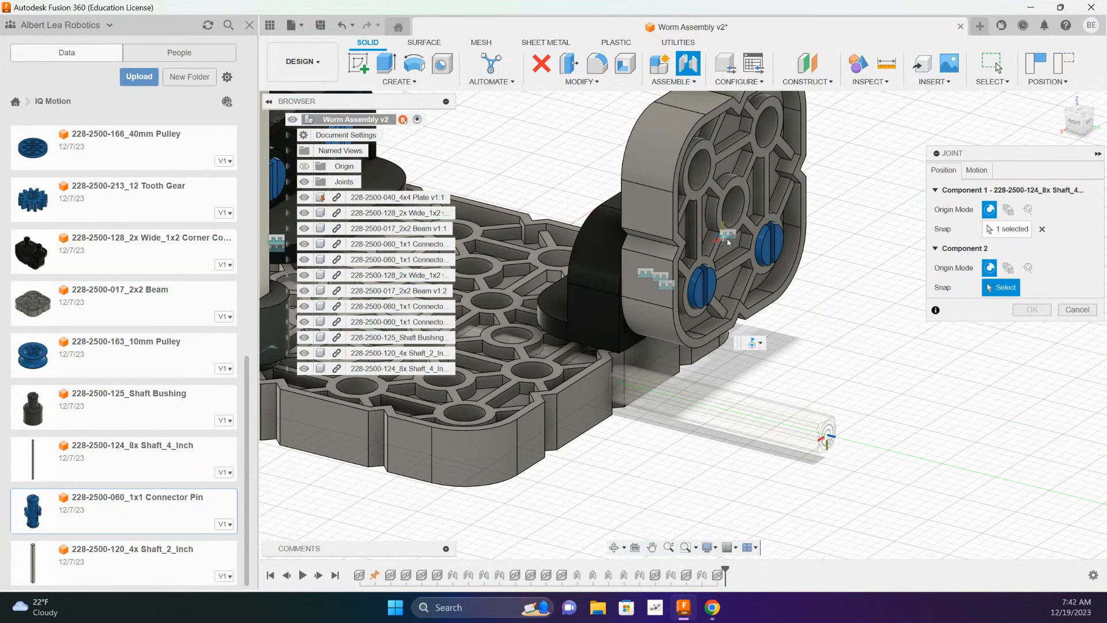
{"action": "middle_click_drag", "start_coordinate": [850, 196], "coordinate": [645, 149], "text": "shift"}
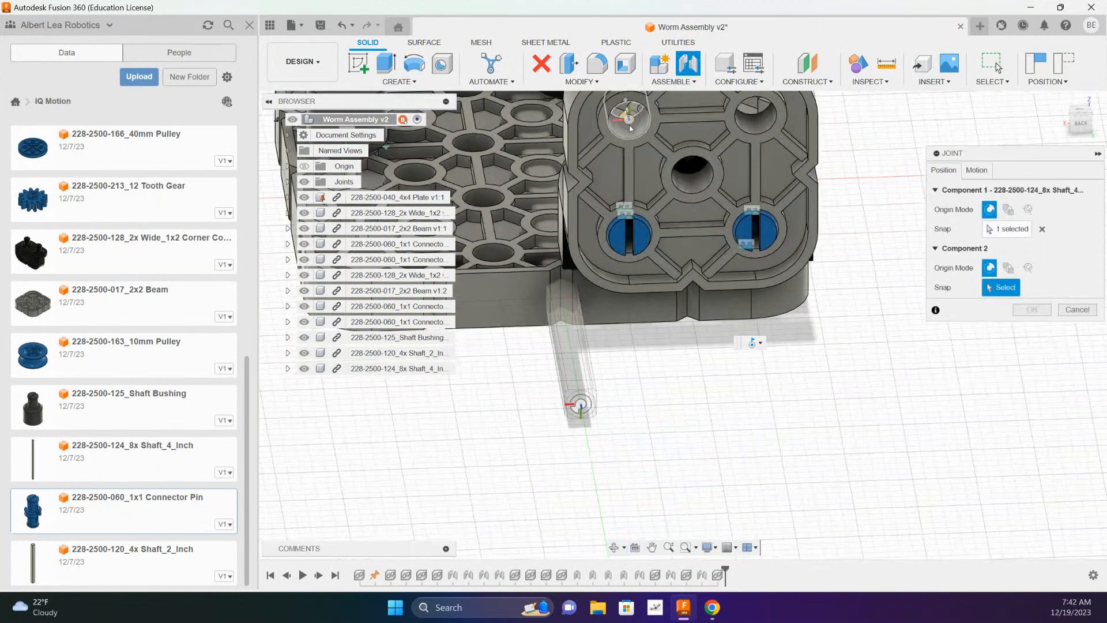
{"action": "middle_click_drag", "start_coordinate": [649, 164], "coordinate": [653, 128]}
{"action": "scroll", "coordinate": [648, 143], "scroll_direction": "up", "scroll_amount": 1}
{"action": "scroll", "coordinate": [650, 140], "scroll_direction": "down", "scroll_amount": 2}
{"action": "middle_click_drag", "start_coordinate": [796, 218], "coordinate": [779, 305], "text": "shift"}
{"action": "scroll", "coordinate": [778, 297], "scroll_direction": "up", "scroll_amount": 3}
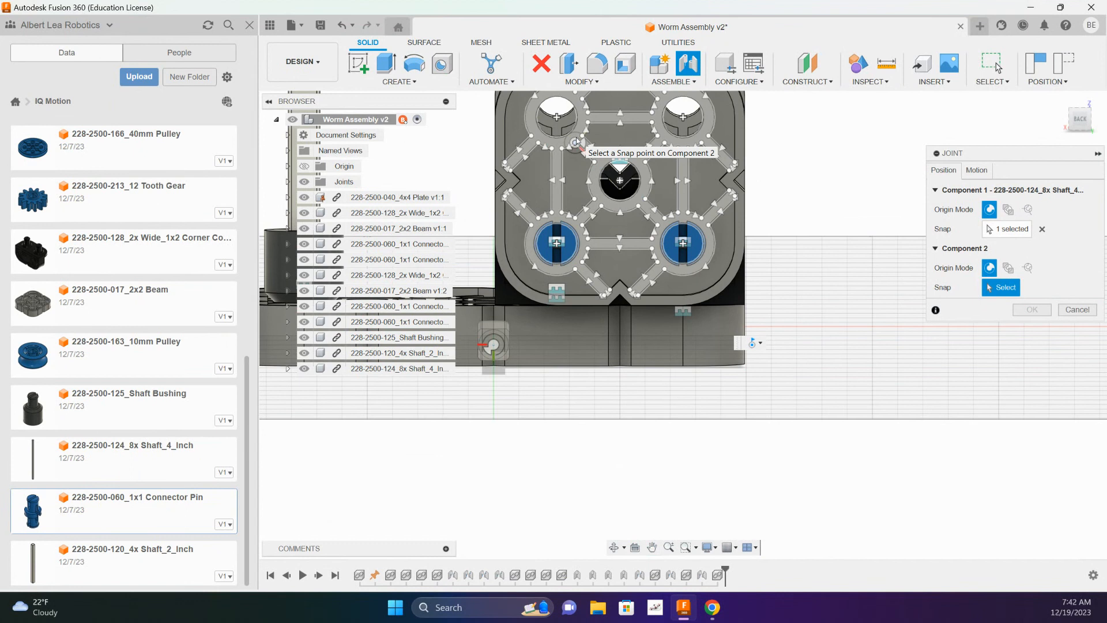
{"action": "left_click", "coordinate": [556, 117]}
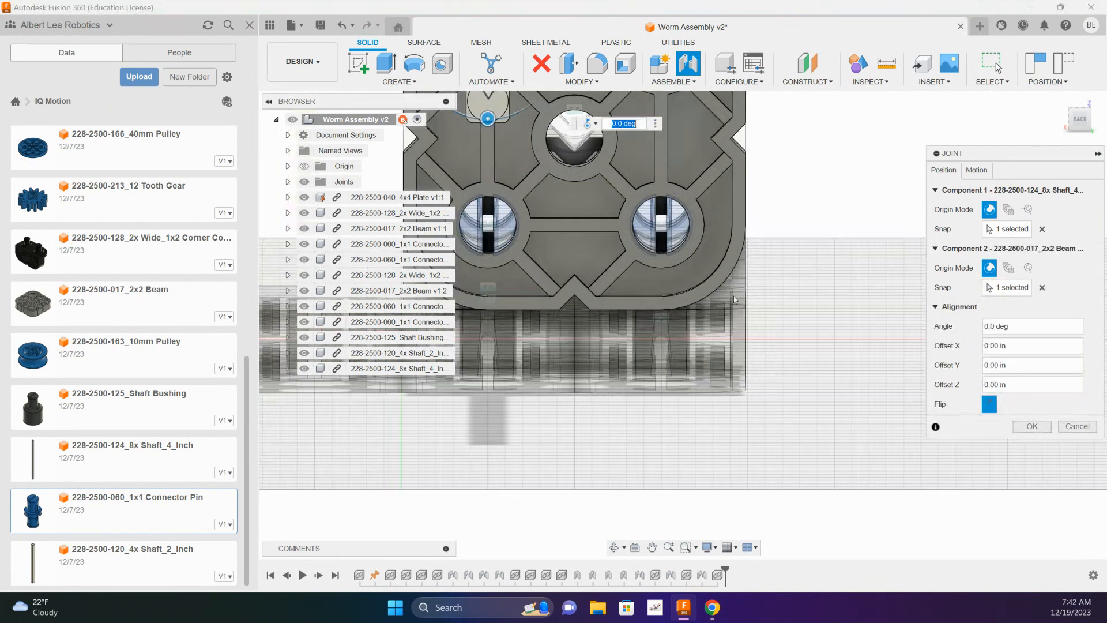
Step: Offset the 4-inch shaft's joint by -3.00 in along Z so it spans both beams, and finish the joint
{"action": "scroll", "coordinate": [740, 293], "scroll_direction": "down", "scroll_amount": 3}
{"action": "middle_click_drag", "start_coordinate": [529, 354], "coordinate": [569, 339], "text": "shift"}
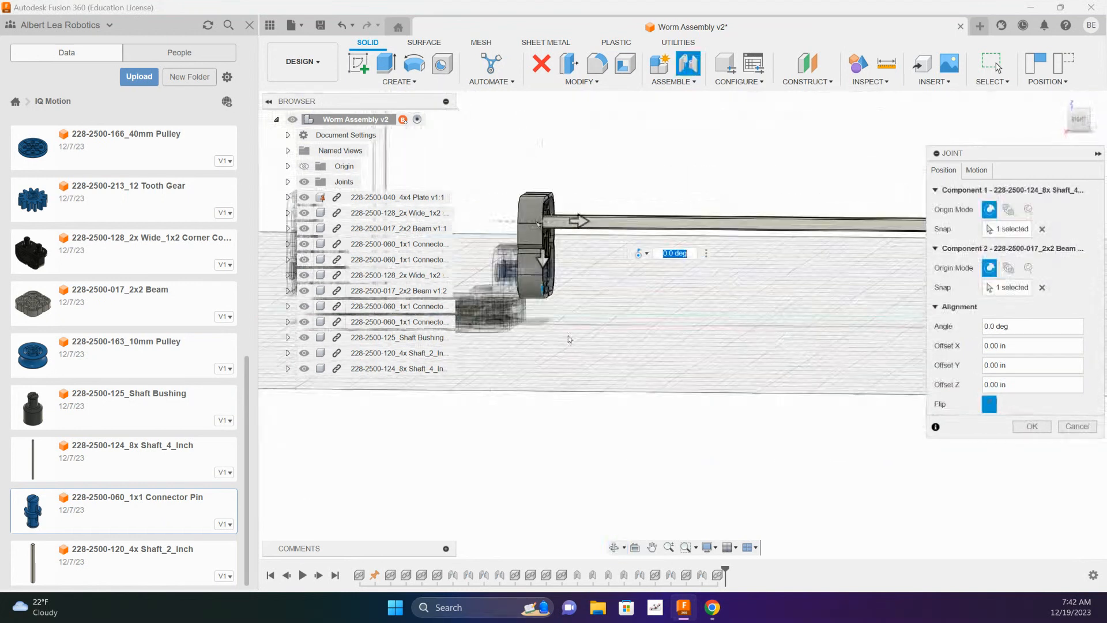
{"action": "left_click_drag", "start_coordinate": [578, 222], "coordinate": [271, 223]}
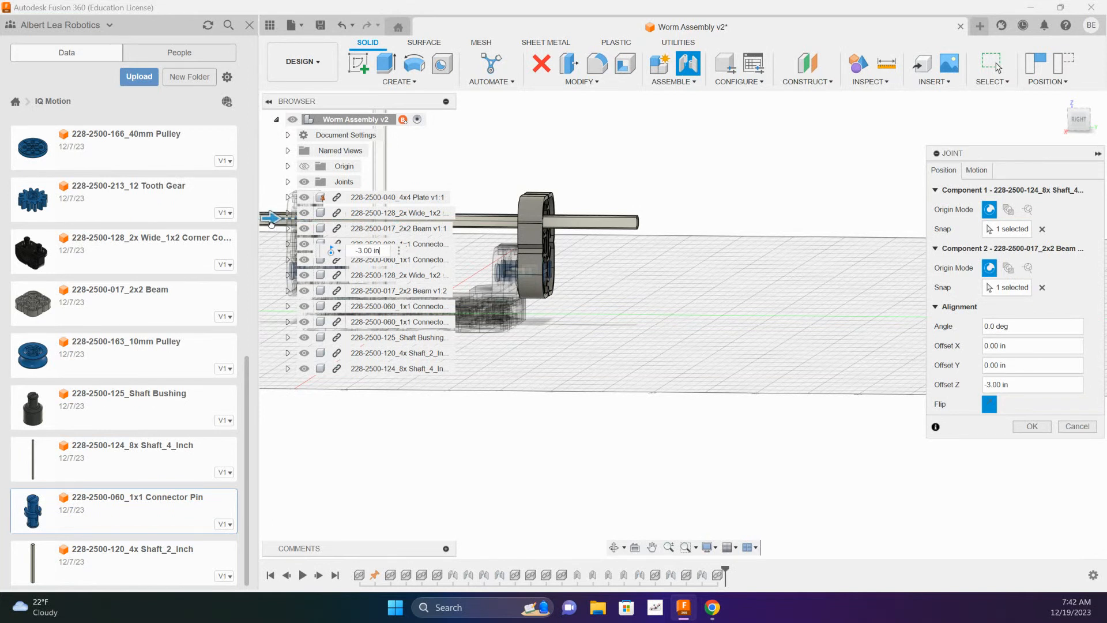
{"action": "middle_click_drag", "start_coordinate": [623, 363], "coordinate": [907, 364]}
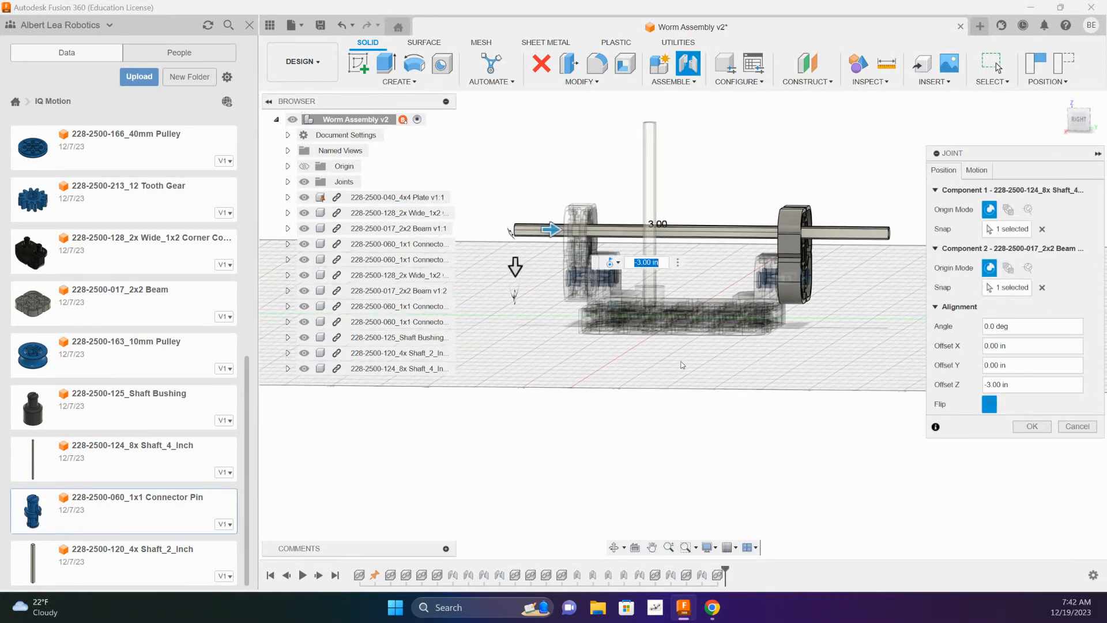
{"action": "left_click", "coordinate": [1030, 431]}
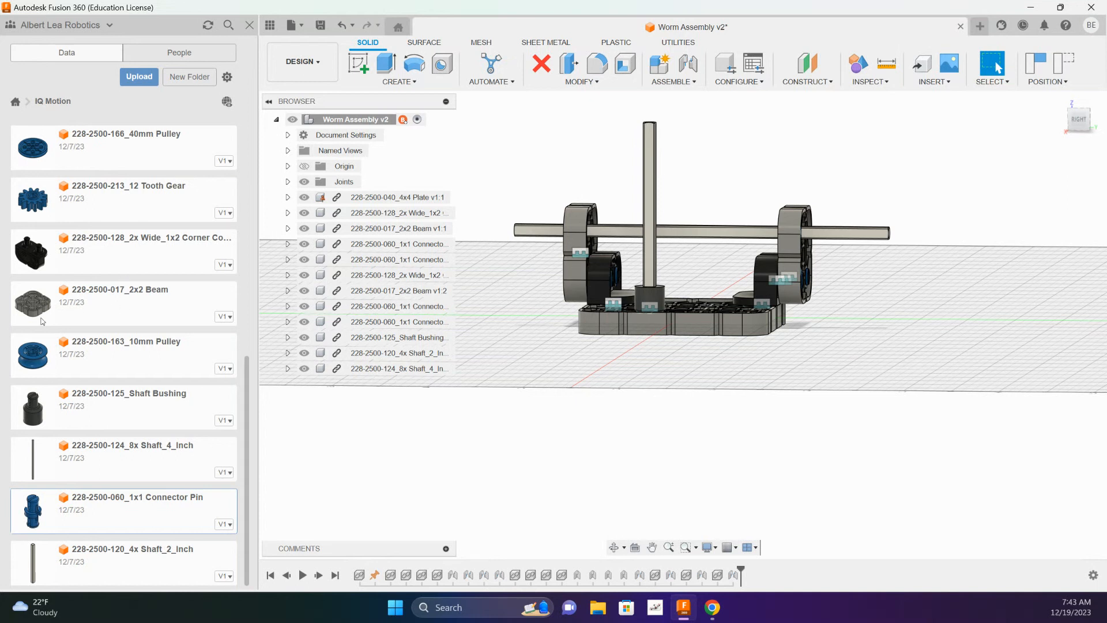
{"action": "scroll", "coordinate": [131, 417], "scroll_direction": "up", "scroll_amount": 5}
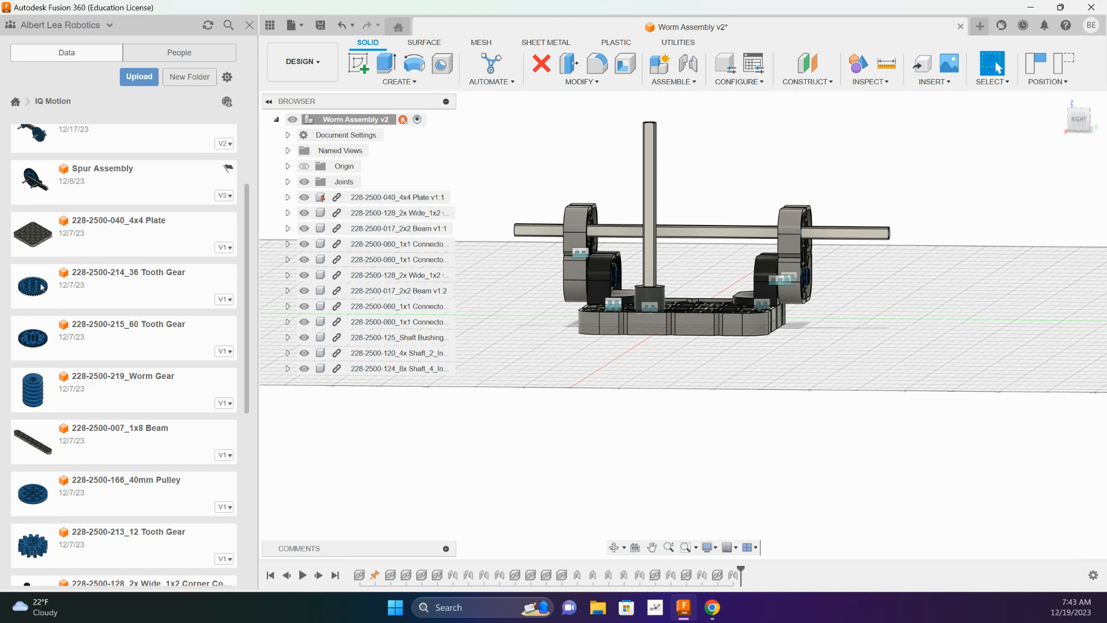
{"action": "left_click_drag", "start_coordinate": [40, 285], "coordinate": [528, 365]}
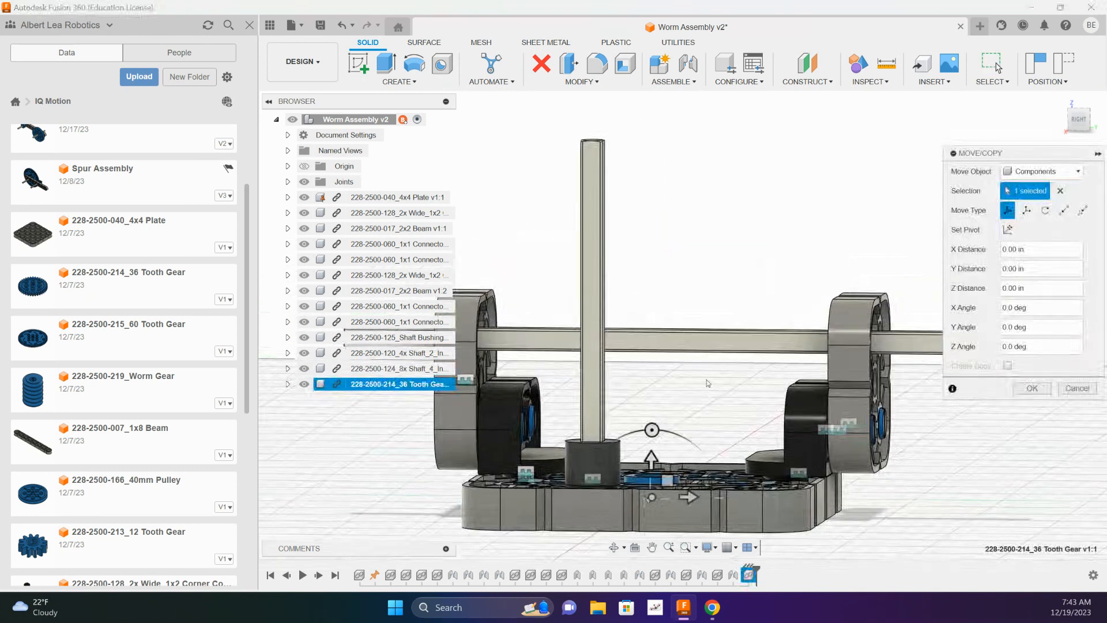
{"action": "left_click_drag", "start_coordinate": [652, 463], "coordinate": [688, 152]}
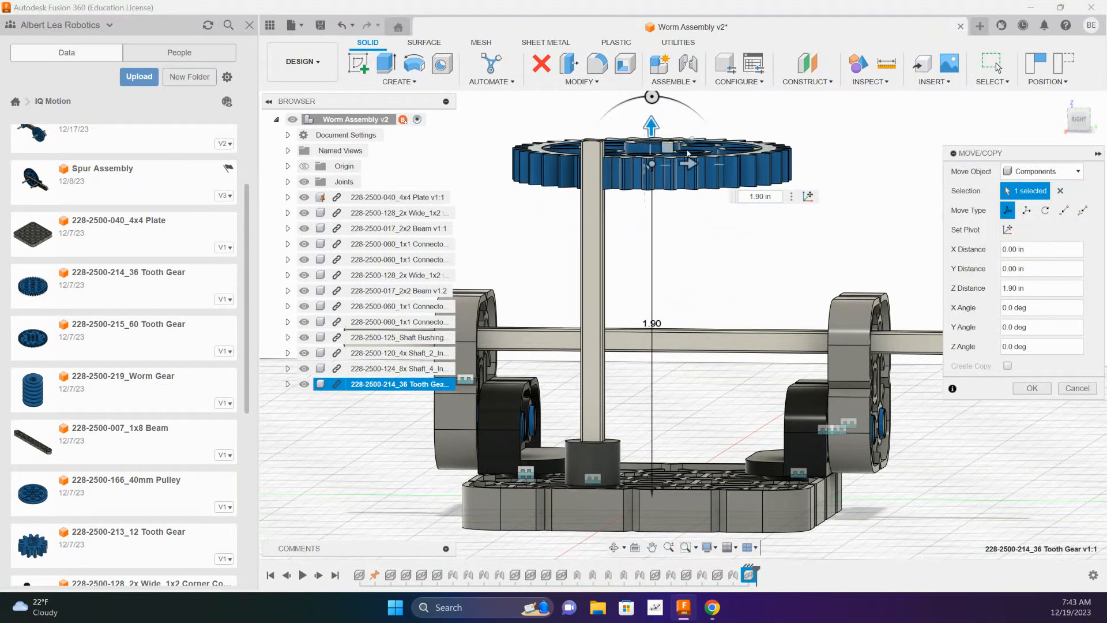
{"action": "left_click", "coordinate": [1030, 388]}
{"action": "scroll", "coordinate": [707, 254], "scroll_direction": "down", "scroll_amount": 2}
{"action": "middle_click_drag", "start_coordinate": [705, 256], "coordinate": [723, 332], "text": "shift"}
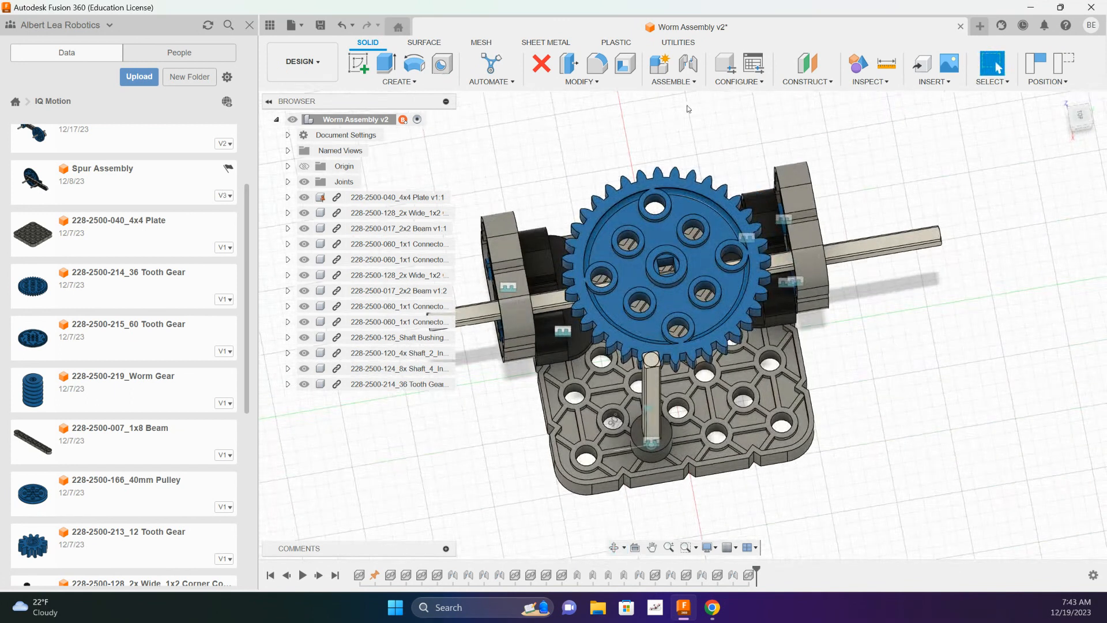
Step: Create a rigid joint from the 36 Tooth Gear's center hole to the top end of the vertical 2-inch shaft
{"action": "left_click", "coordinate": [688, 64]}
{"action": "scroll", "coordinate": [663, 257], "scroll_direction": "up", "scroll_amount": 2}
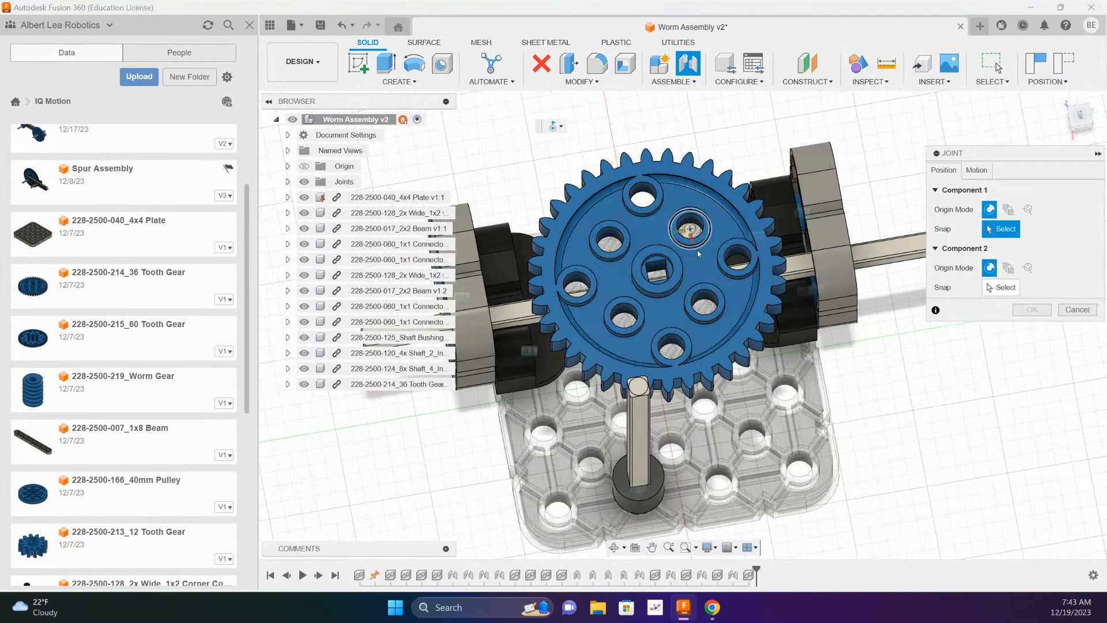
{"action": "left_click", "coordinate": [658, 269]}
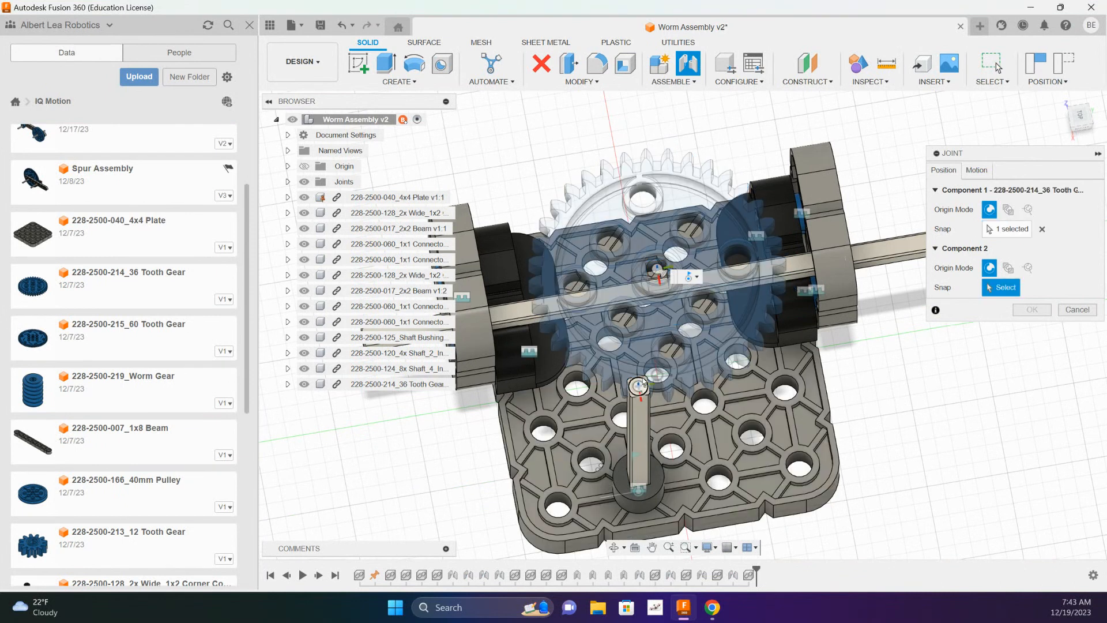
{"action": "left_click", "coordinate": [638, 385]}
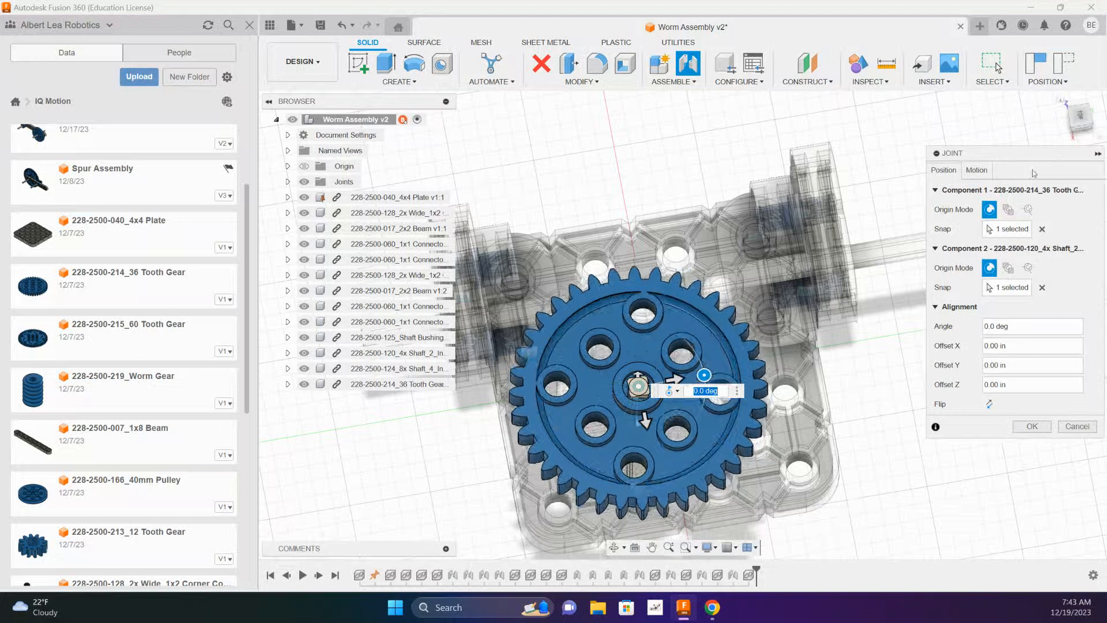
{"action": "left_click", "coordinate": [976, 170]}
{"action": "left_click", "coordinate": [1017, 190]}
{"action": "left_click", "coordinate": [1014, 205]}
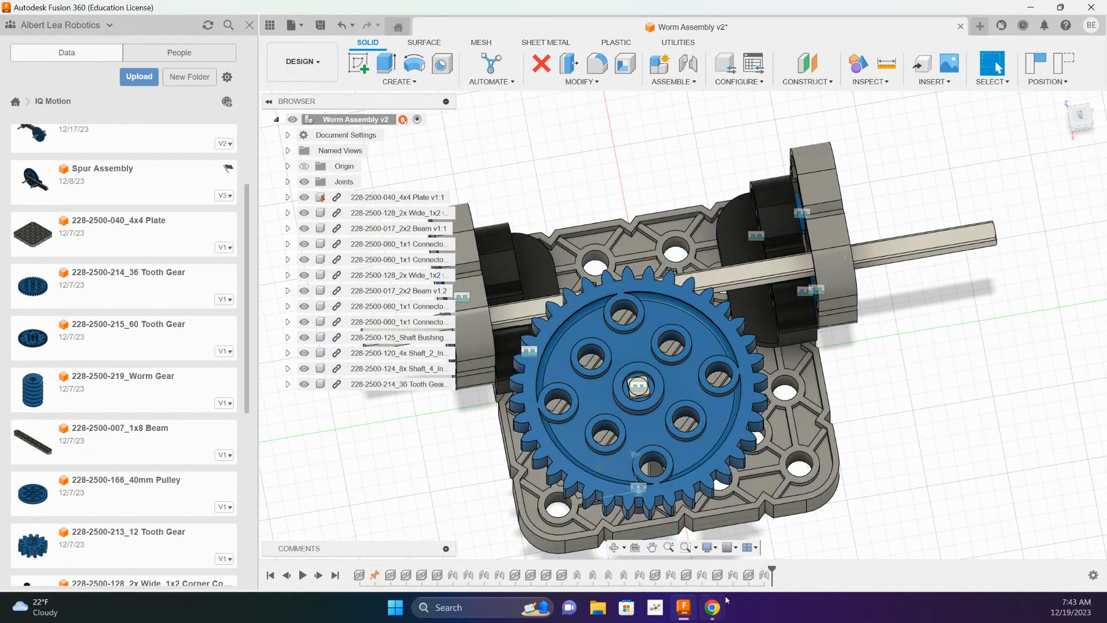
Step: Edit the 36 Tooth Gear's rigid joint to offset it -1.20 in along Z down the shaft
{"action": "right_click", "coordinate": [764, 577]}
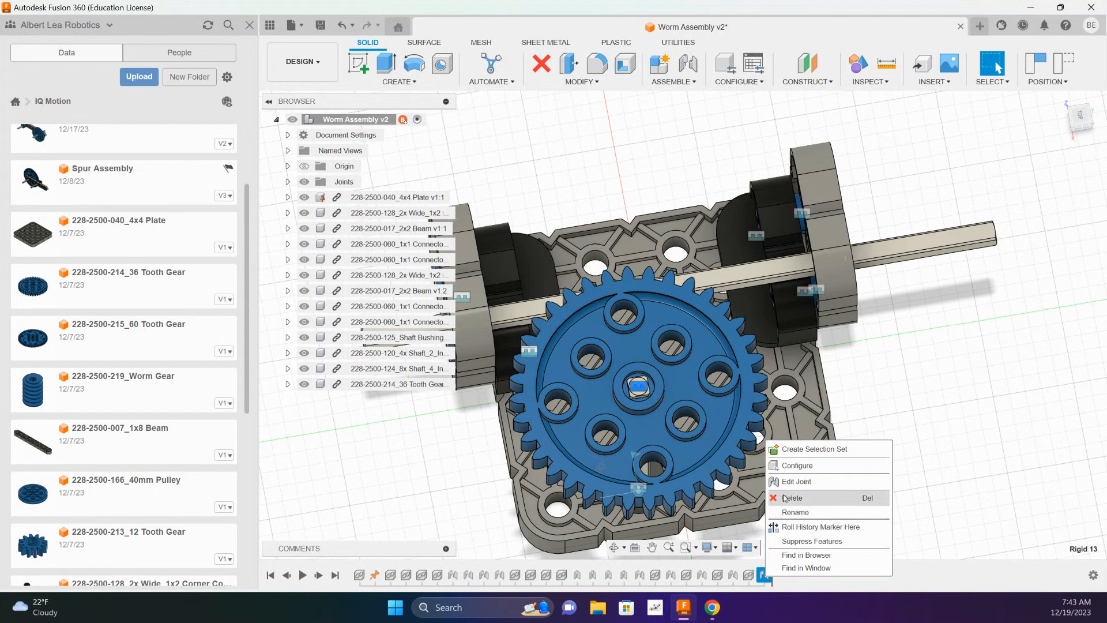
{"action": "left_click", "coordinate": [784, 490]}
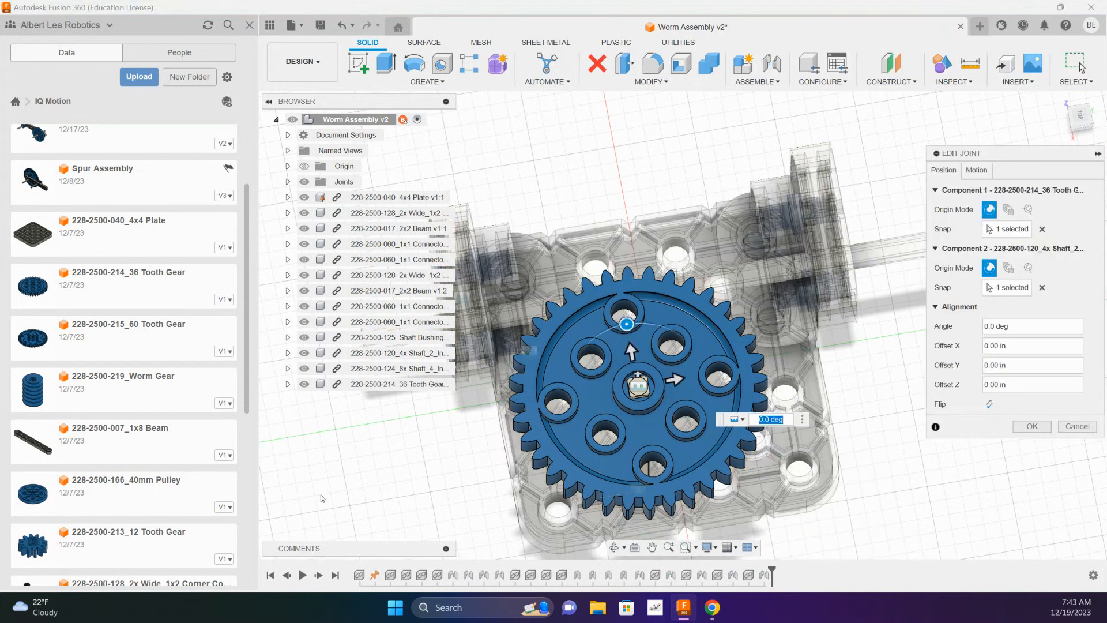
{"action": "middle_click_drag", "start_coordinate": [930, 486], "coordinate": [891, 428], "text": "shift"}
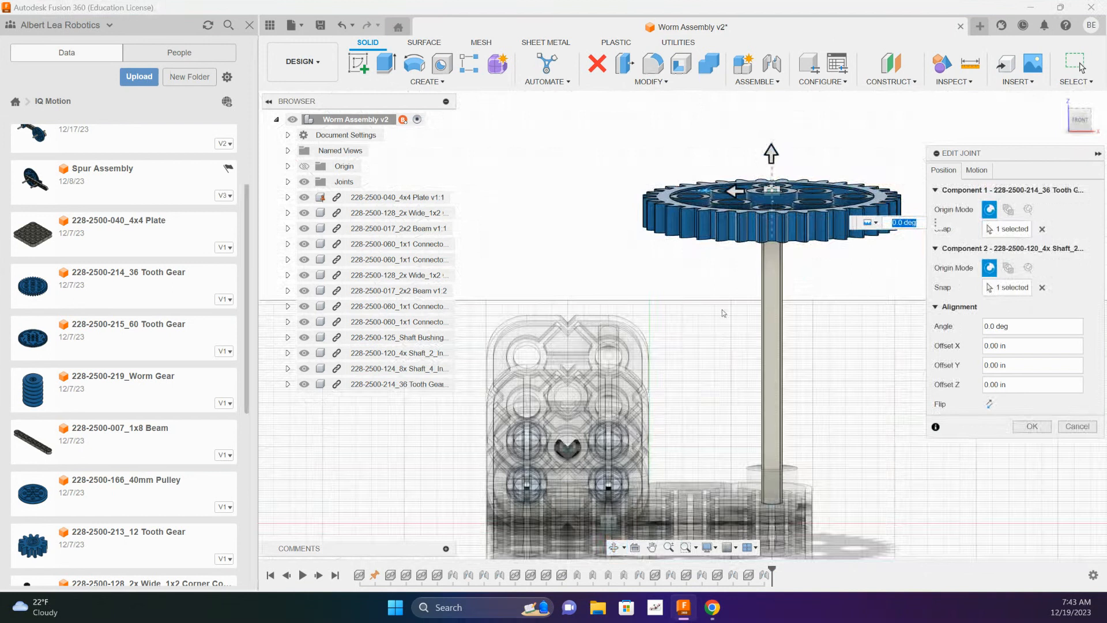
{"action": "left_click_drag", "start_coordinate": [771, 153], "coordinate": [755, 298]}
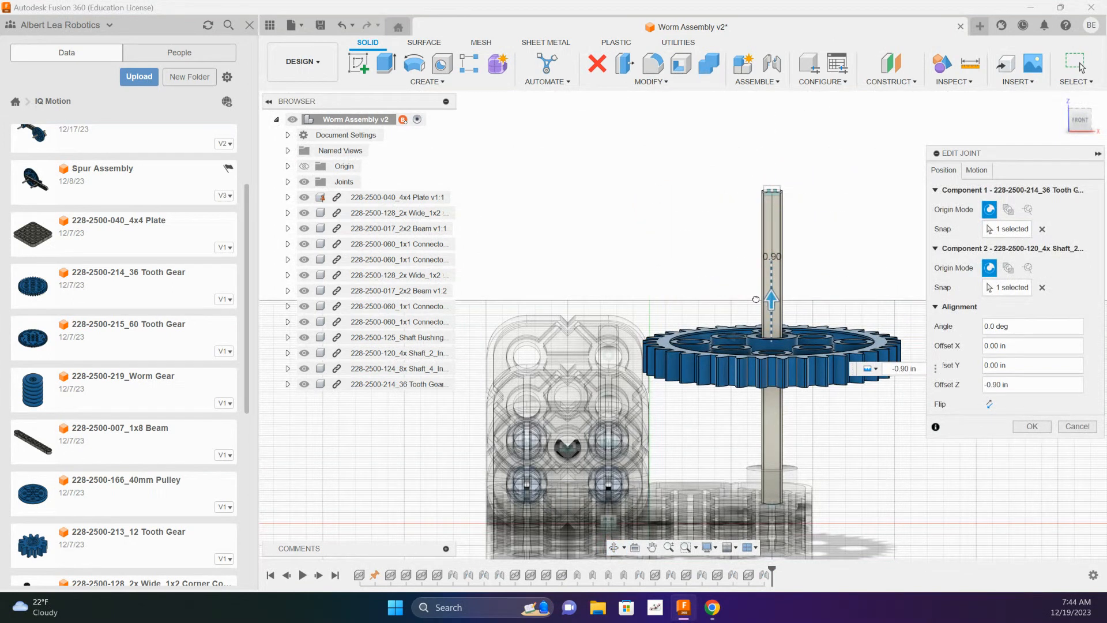
{"action": "scroll", "coordinate": [658, 465], "scroll_direction": "up", "scroll_amount": 4}
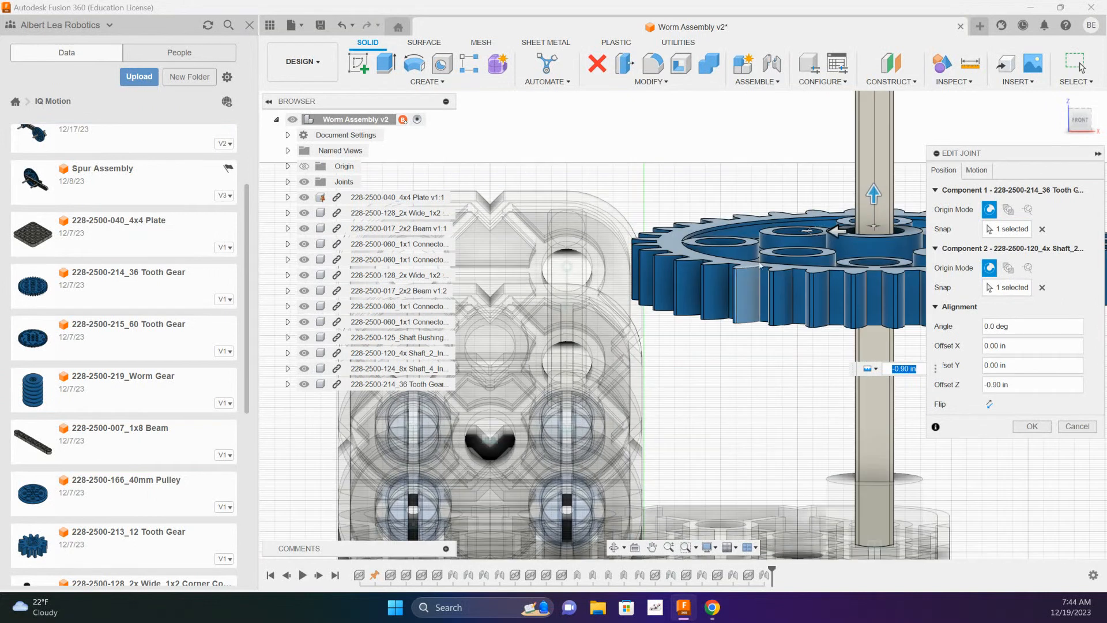
{"action": "left_click_drag", "start_coordinate": [868, 198], "coordinate": [863, 290]}
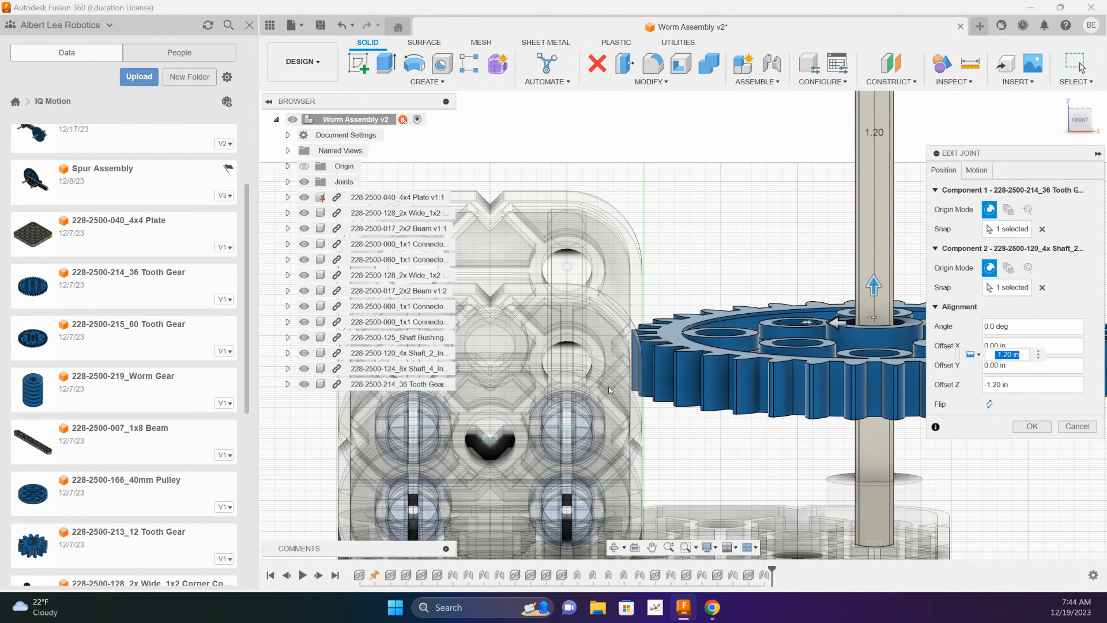
{"action": "left_click", "coordinate": [1032, 426]}
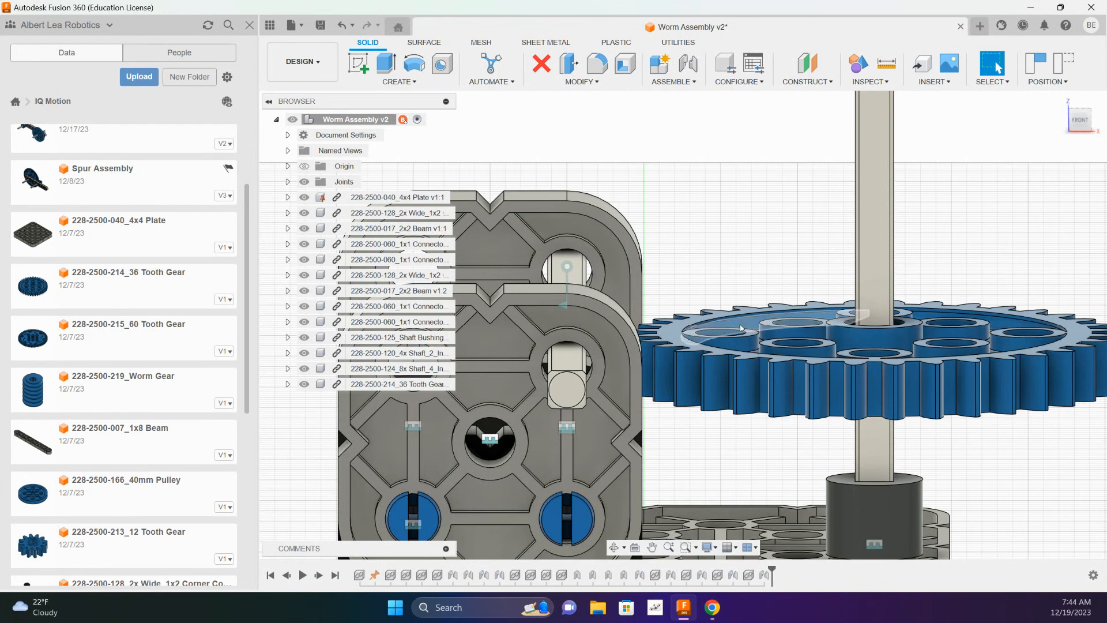
{"action": "middle_click_drag", "start_coordinate": [779, 180], "coordinate": [752, 295], "text": "shift"}
{"action": "scroll", "coordinate": [752, 295], "scroll_direction": "down", "scroll_amount": 3}
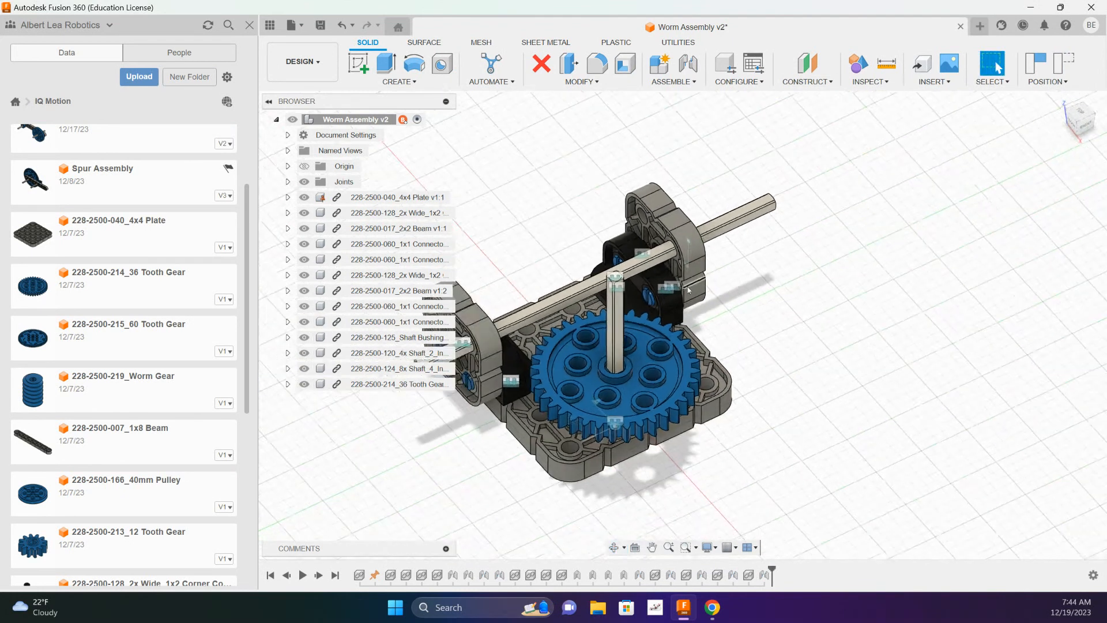
{"action": "left_click_drag", "start_coordinate": [38, 393], "coordinate": [815, 333]}
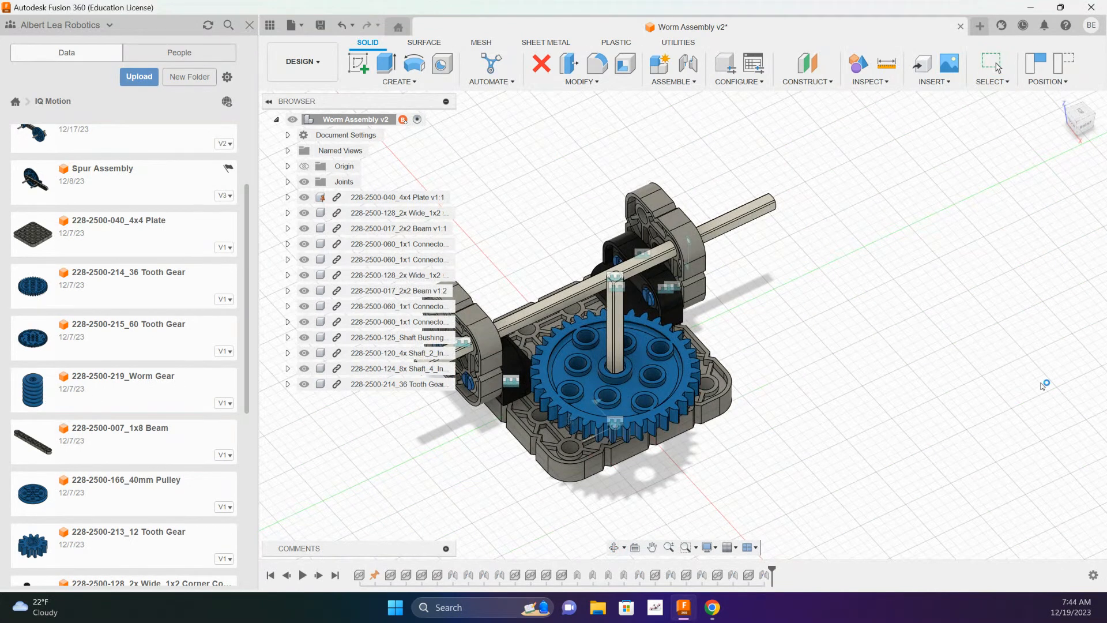
{"action": "left_click_drag", "start_coordinate": [683, 344], "coordinate": [873, 260]}
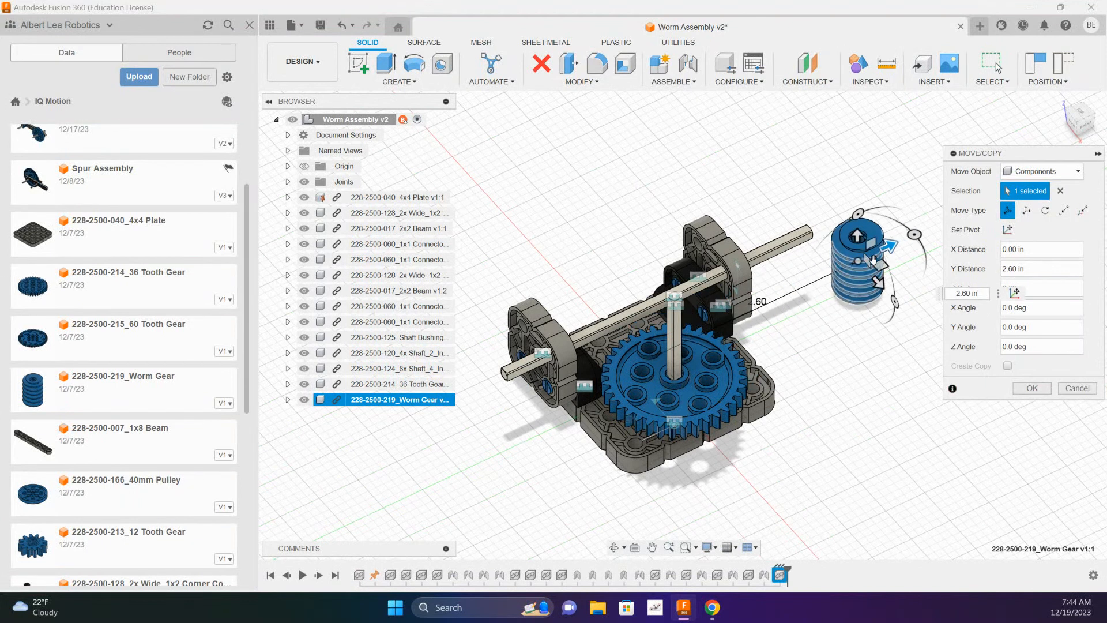
{"action": "left_click_drag", "start_coordinate": [858, 213], "coordinate": [807, 291]}
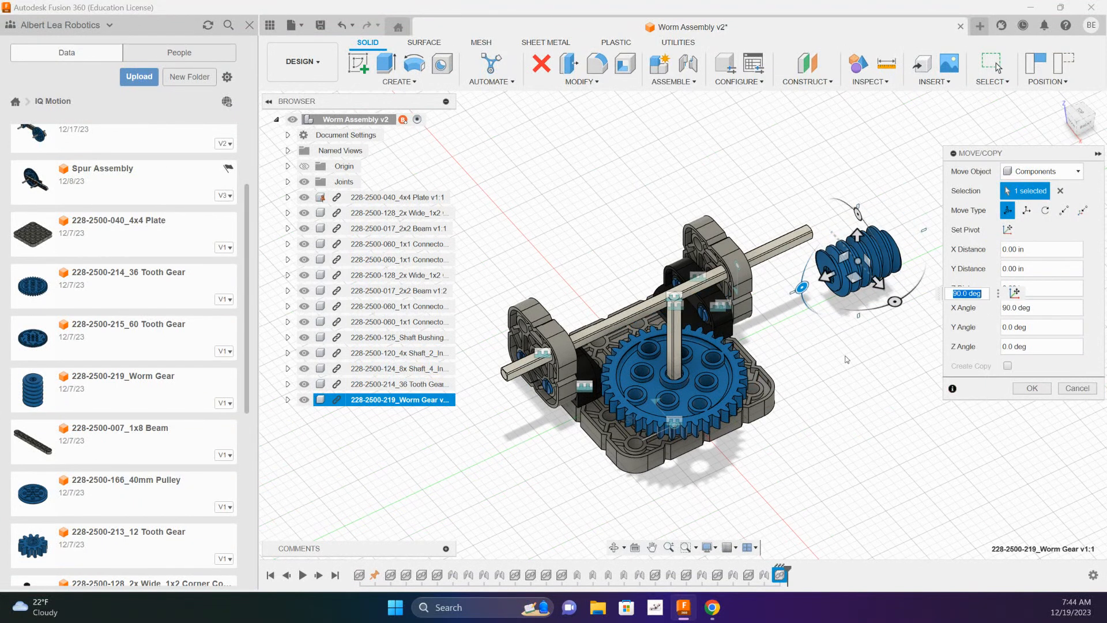
{"action": "left_click", "coordinate": [1020, 388]}
{"action": "middle_click_drag", "start_coordinate": [887, 379], "coordinate": [764, 361], "text": "shift"}
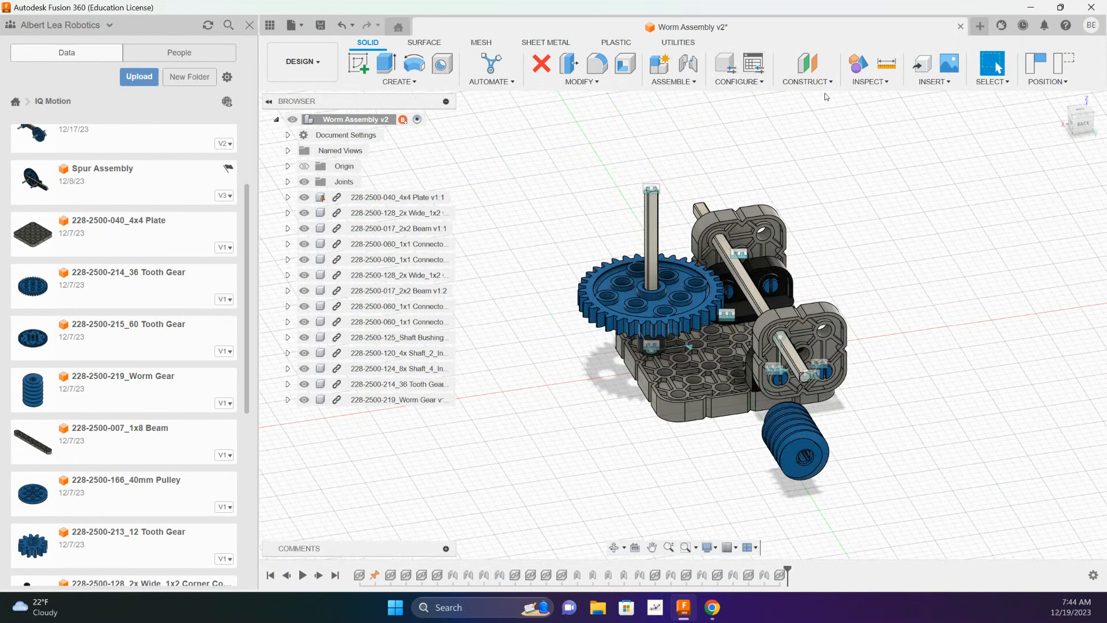
{"action": "left_click", "coordinate": [688, 63]}
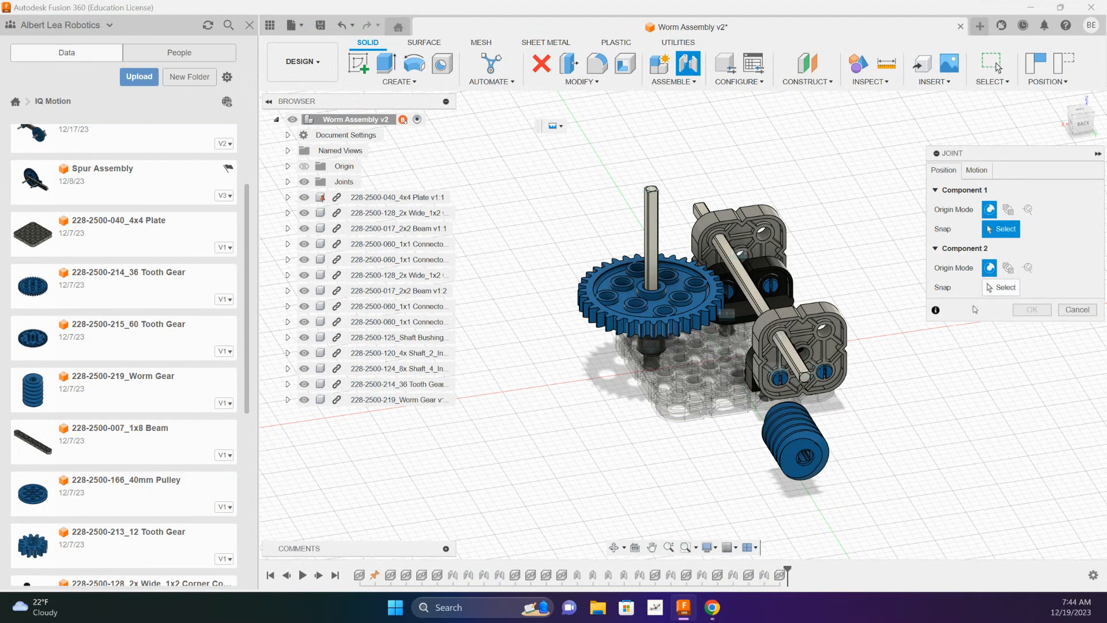
{"action": "left_click", "coordinate": [976, 170]}
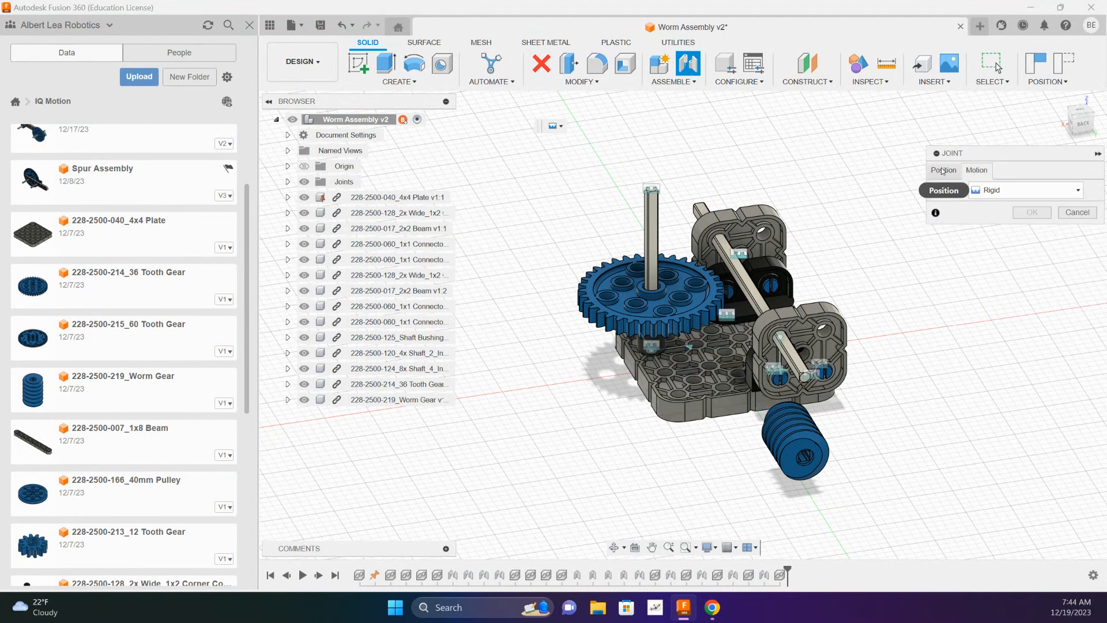
{"action": "left_click", "coordinate": [943, 170]}
{"action": "scroll", "coordinate": [741, 430], "scroll_direction": "up", "scroll_amount": 5}
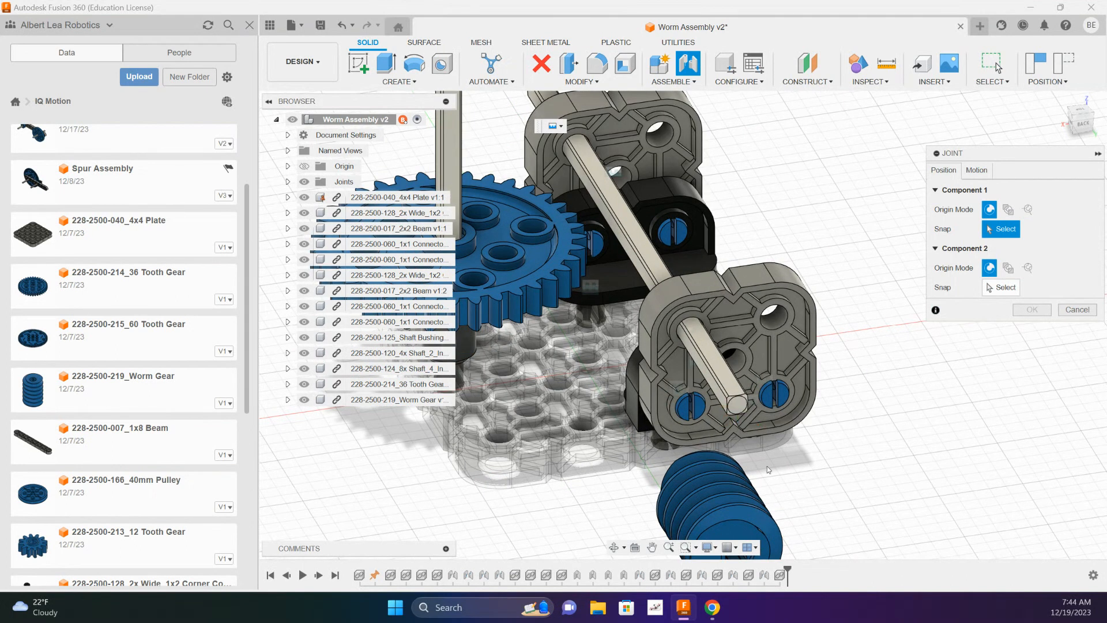
{"action": "scroll", "coordinate": [767, 466], "scroll_direction": "up", "scroll_amount": 3}
{"action": "middle_click_drag", "start_coordinate": [773, 470], "coordinate": [728, 427], "text": "shift"}
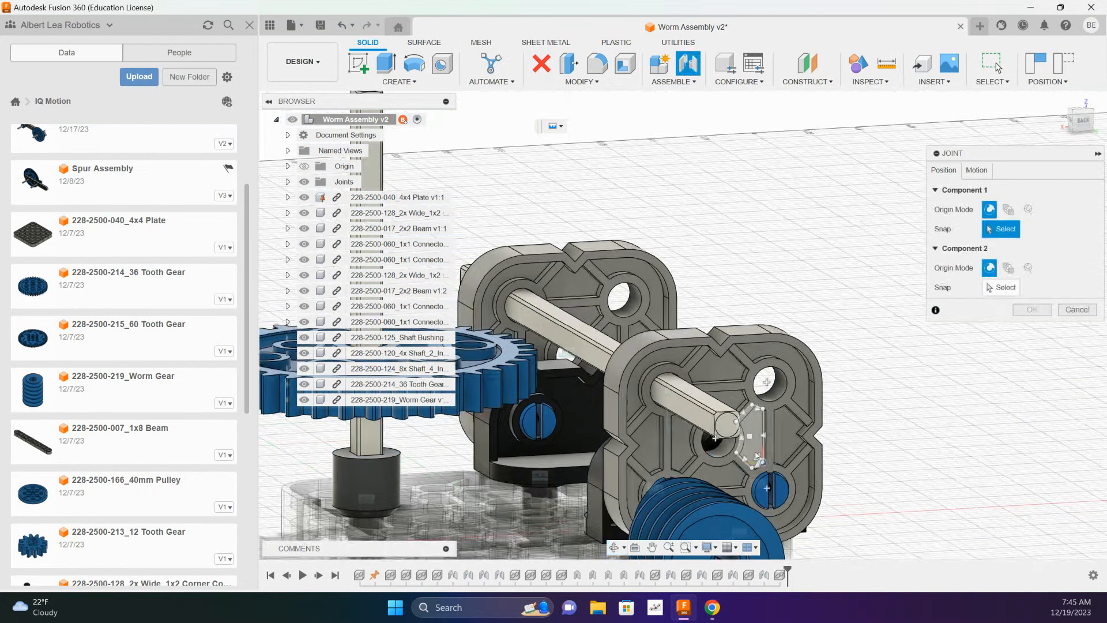
{"action": "left_click", "coordinate": [728, 424]}
{"action": "middle_click_drag", "start_coordinate": [786, 497], "coordinate": [656, 488], "text": "shift"}
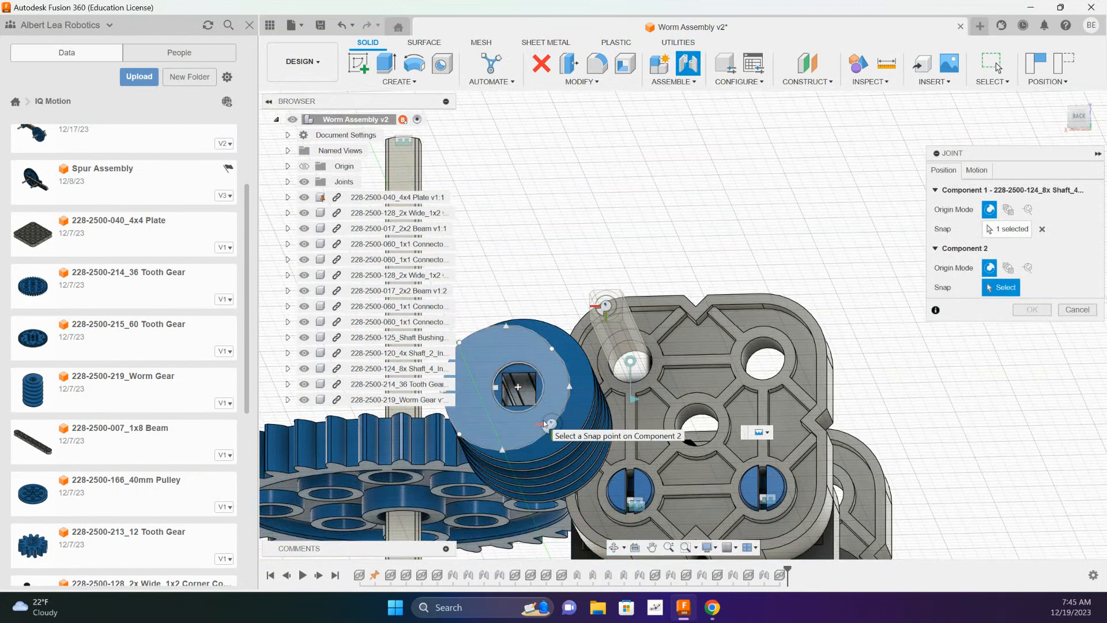
{"action": "left_click", "coordinate": [520, 388]}
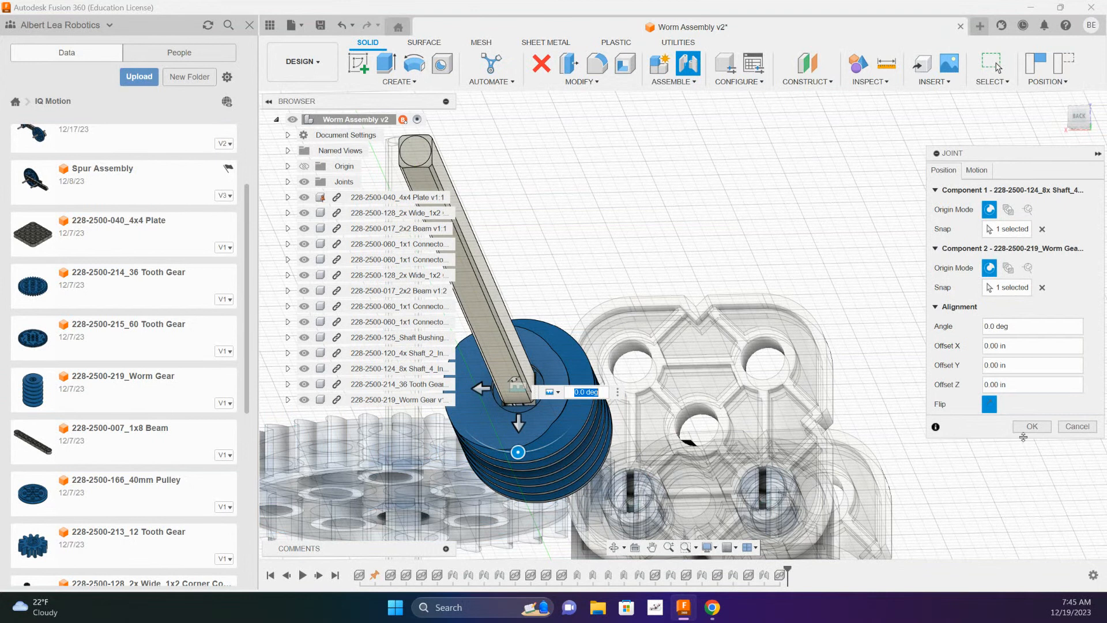
{"action": "middle_click_drag", "start_coordinate": [657, 274], "coordinate": [755, 317], "text": "shift"}
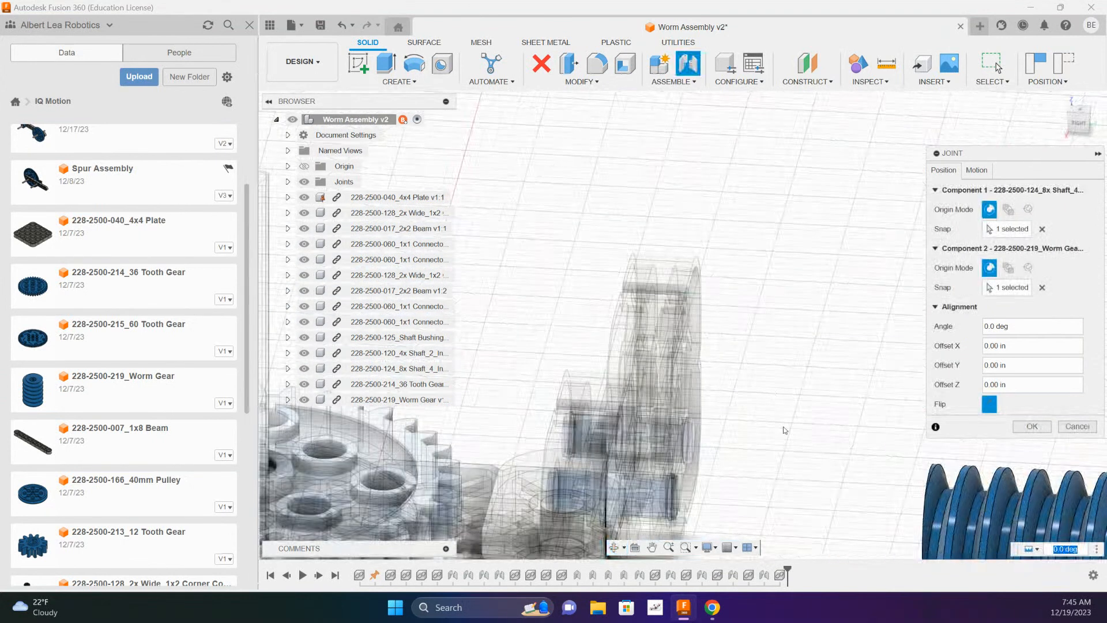
{"action": "left_click", "coordinate": [1075, 426]}
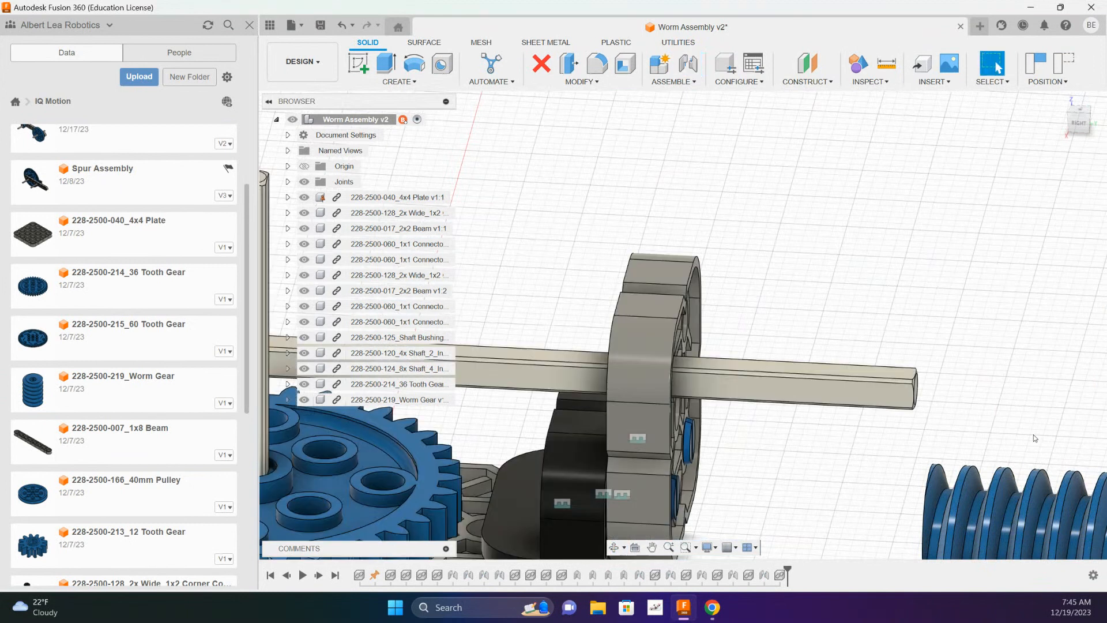
Step: Set up a rigid joint from the Worm Gear's center hole to the near end of the horizontal 4-inch shaft
{"action": "middle_click_drag", "start_coordinate": [780, 447], "coordinate": [687, 452]}
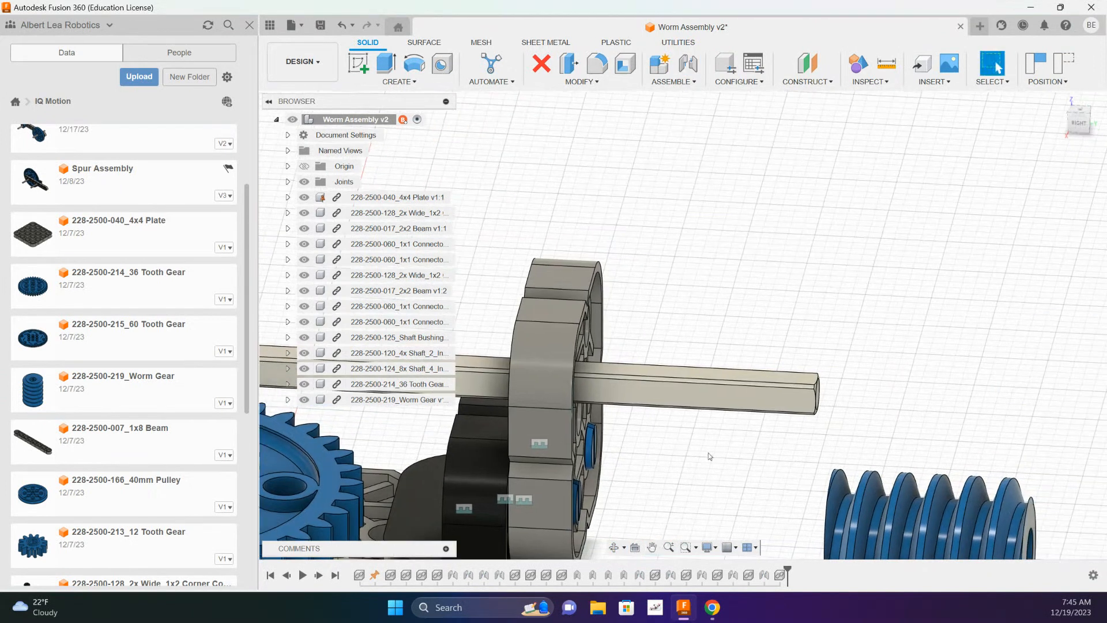
{"action": "middle_click_drag", "start_coordinate": [924, 379], "coordinate": [802, 384]}
{"action": "middle_click_drag", "start_coordinate": [880, 401], "coordinate": [853, 352], "text": "shift"}
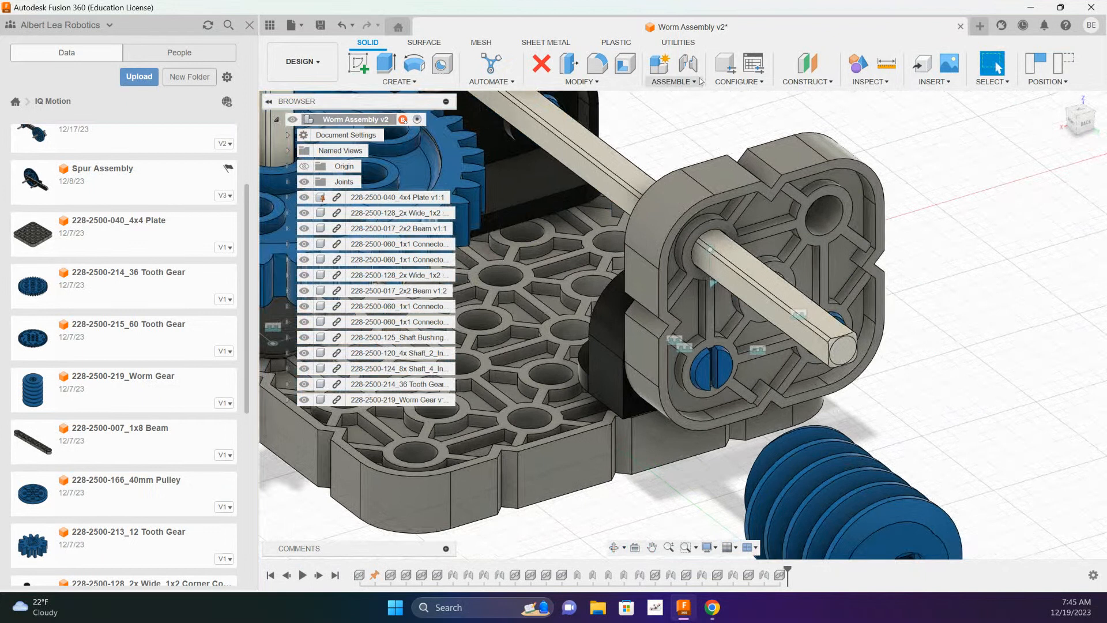
{"action": "left_click", "coordinate": [688, 64]}
{"action": "scroll", "coordinate": [977, 414], "scroll_direction": "up", "scroll_amount": 1}
{"action": "scroll", "coordinate": [969, 420], "scroll_direction": "down", "scroll_amount": 1}
{"action": "middle_click_drag", "start_coordinate": [965, 425], "coordinate": [850, 451], "text": "shift"}
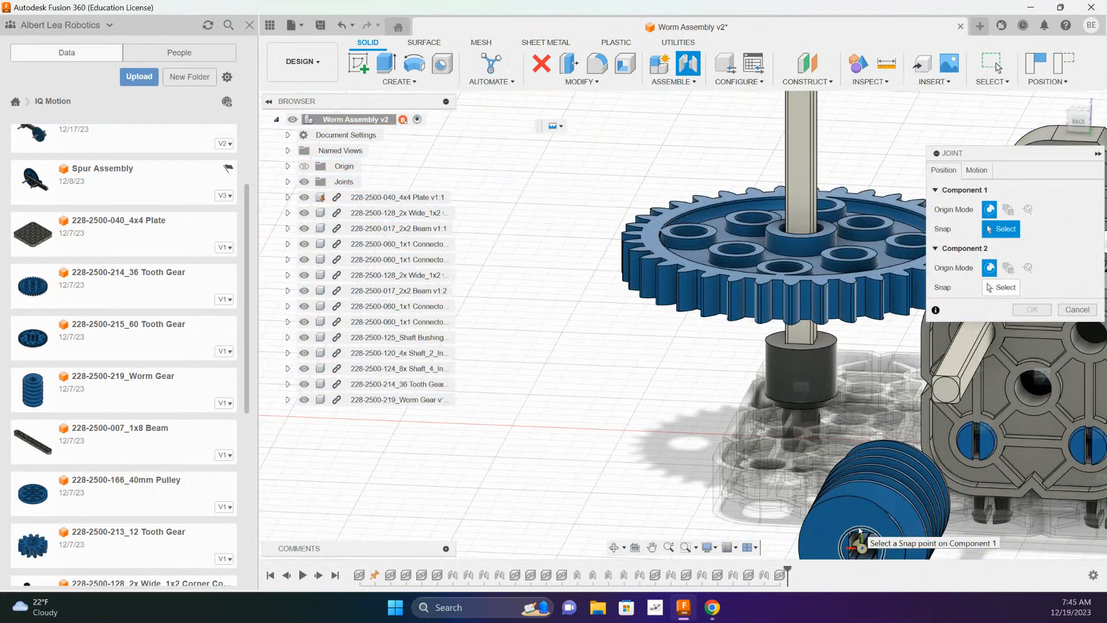
{"action": "left_click", "coordinate": [862, 548]}
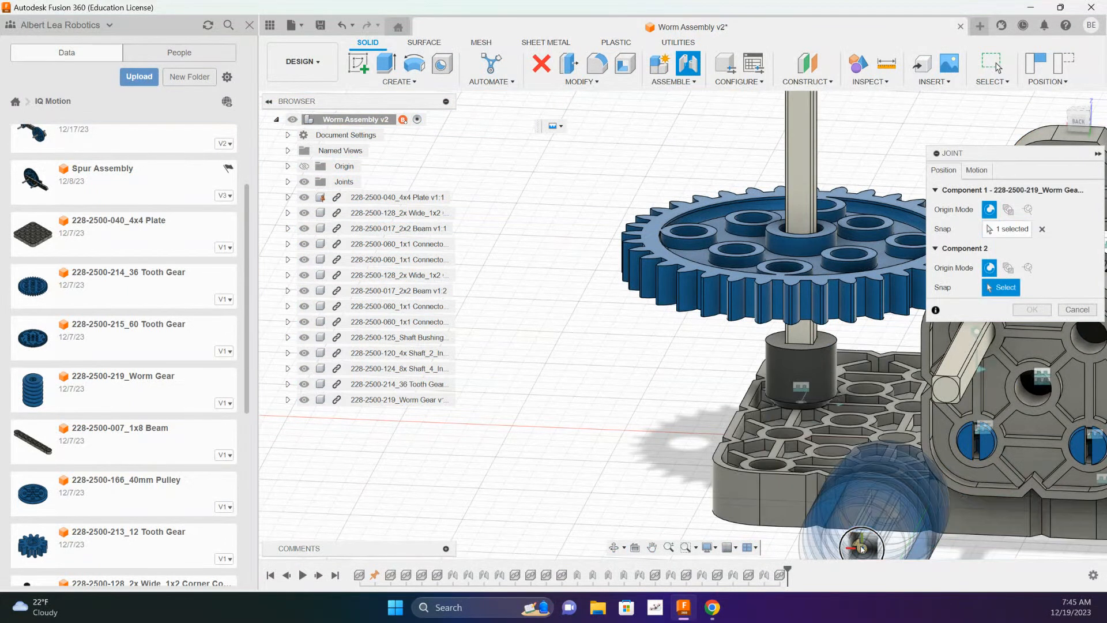
{"action": "left_click", "coordinate": [945, 394]}
Step: Offset the Worm Gear's joint by -1.90 in along Z so it sits beside the 36 Tooth Gear, and finish the joint
{"action": "middle_click_drag", "start_coordinate": [676, 444], "coordinate": [713, 420], "text": "shift"}
{"action": "left_click_drag", "start_coordinate": [894, 251], "coordinate": [519, 269]}
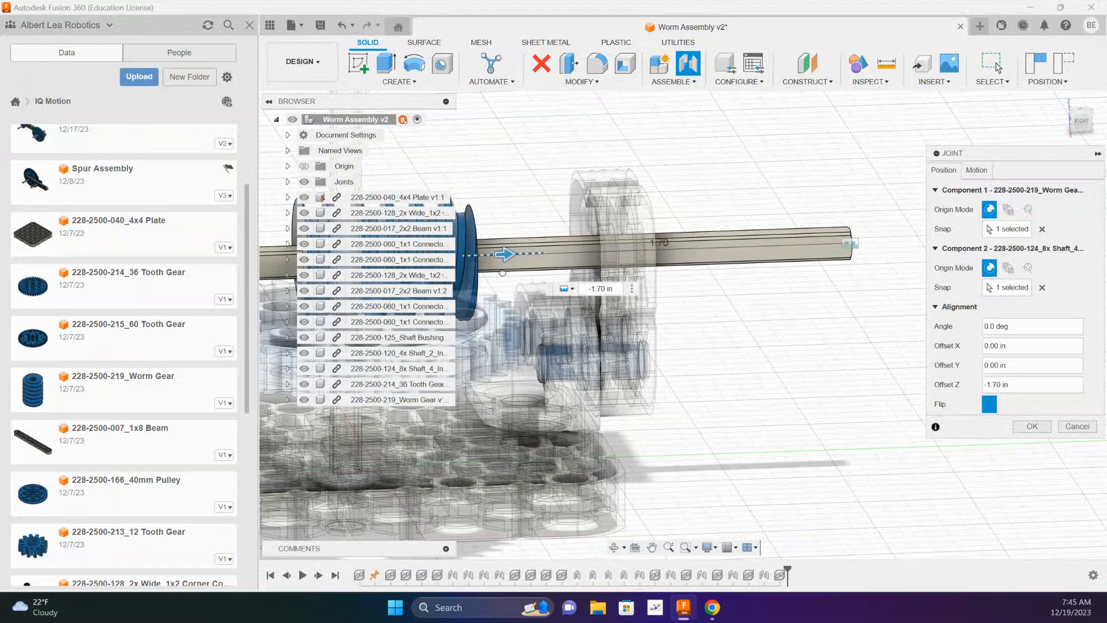
{"action": "middle_click_drag", "start_coordinate": [735, 240], "coordinate": [998, 365], "text": "shift"}
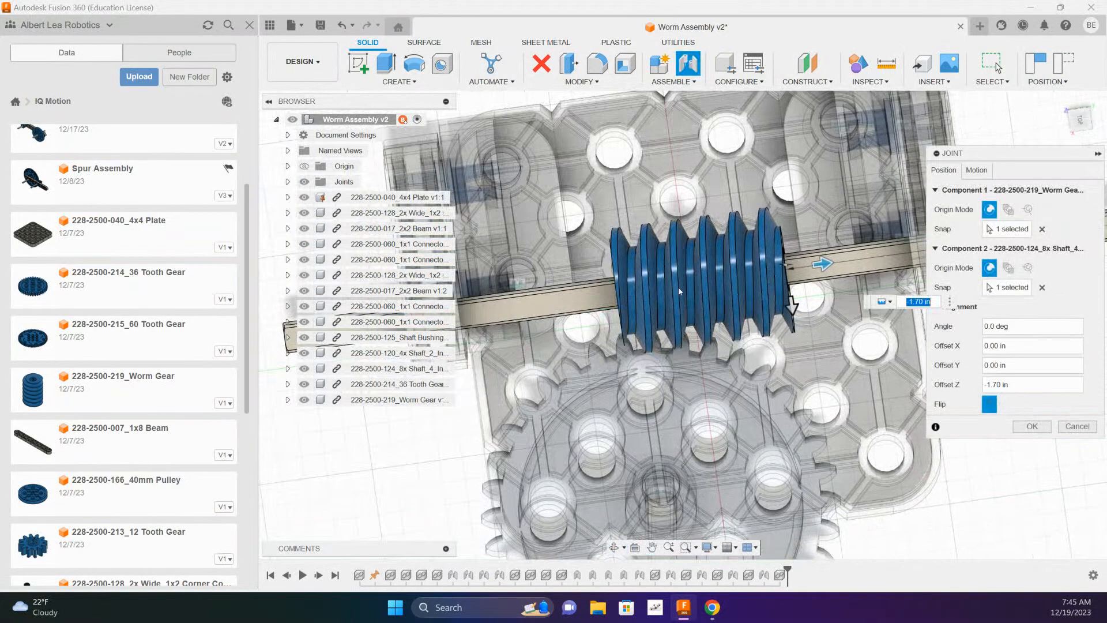
{"action": "left_click_drag", "start_coordinate": [822, 263], "coordinate": [779, 269]}
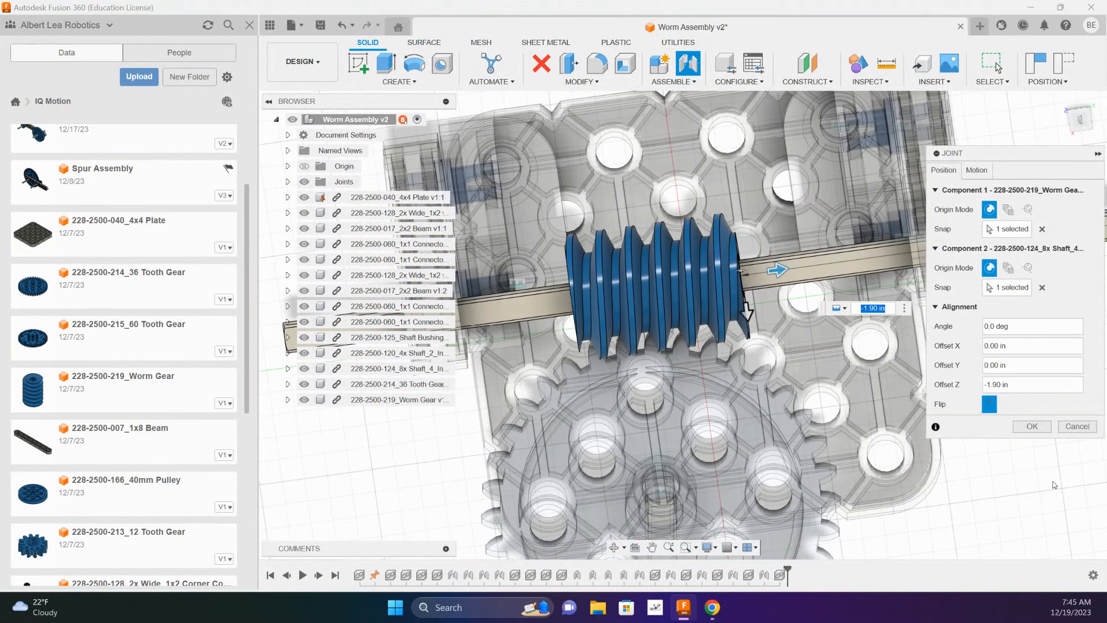
{"action": "left_click", "coordinate": [1034, 431]}
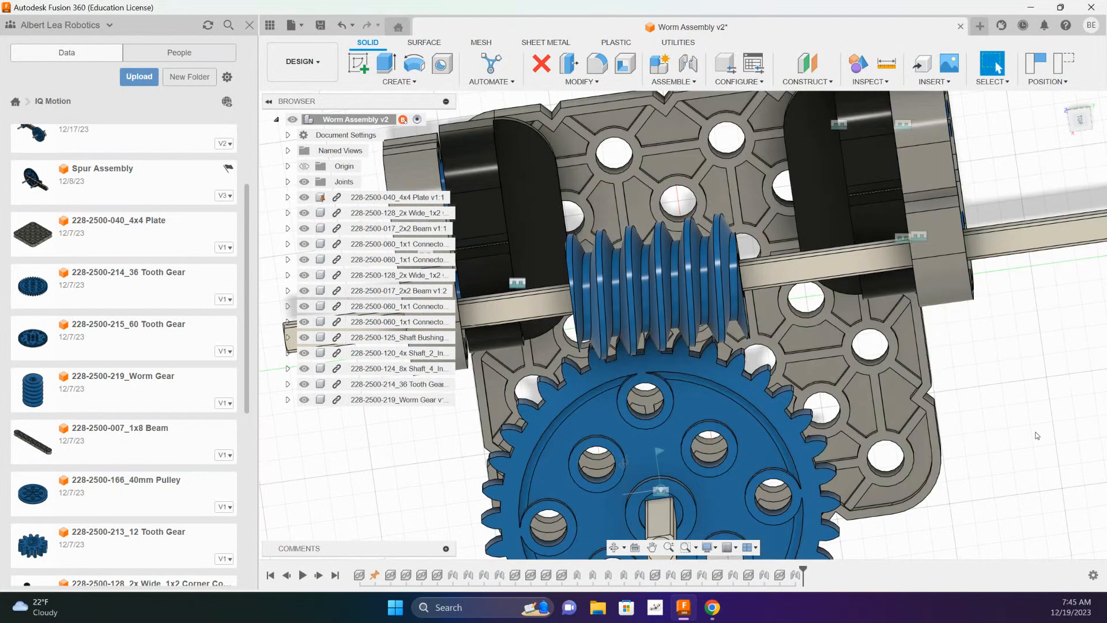
Step: Rotate the 36 Tooth Gear slightly so its teeth mesh with the Worm Gear's thread, and capture the position
{"action": "scroll", "coordinate": [980, 466], "scroll_direction": "up", "scroll_amount": 5}
{"action": "middle_click_drag", "start_coordinate": [893, 385], "coordinate": [1019, 358]}
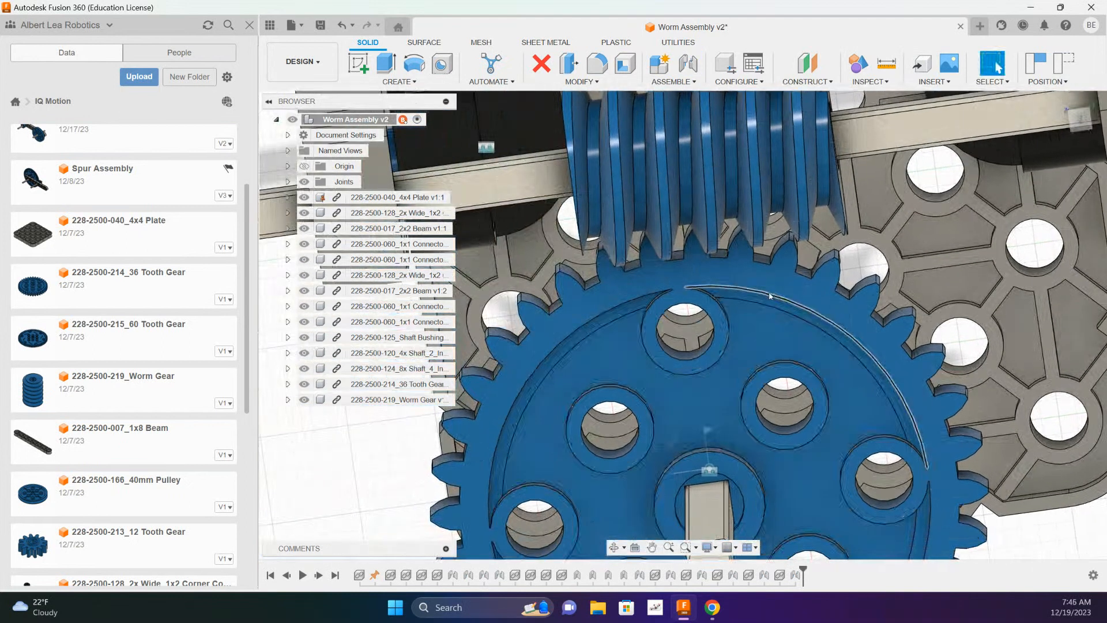
{"action": "left_click", "coordinate": [752, 282]}
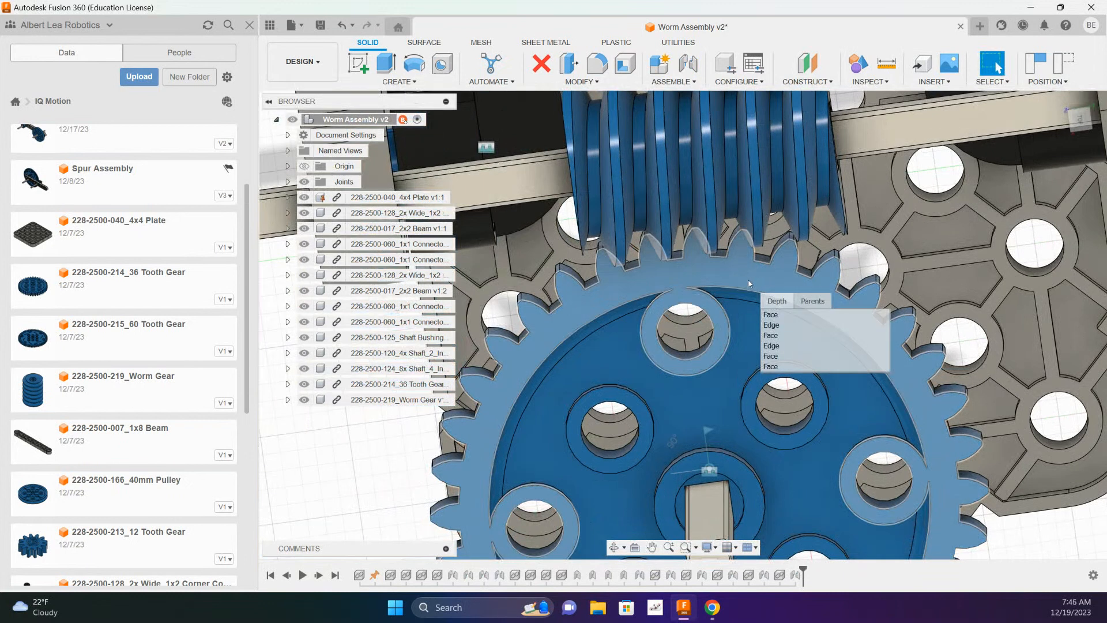
{"action": "left_click", "coordinate": [749, 281]}
{"action": "key", "text": "Escape"}
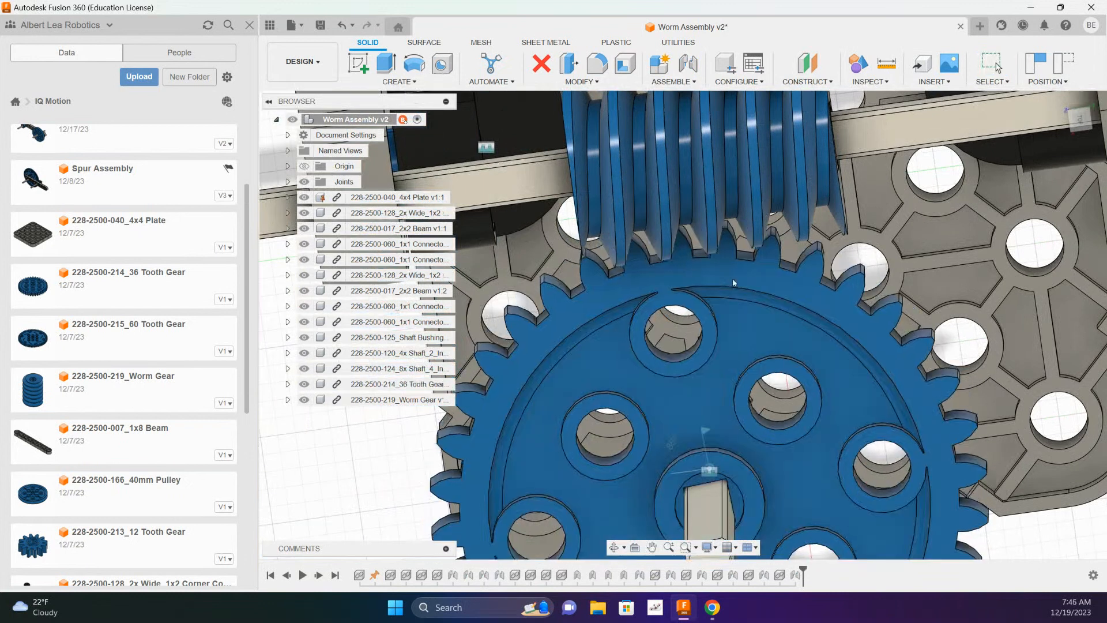
{"action": "left_click_drag", "start_coordinate": [738, 282], "coordinate": [740, 282]}
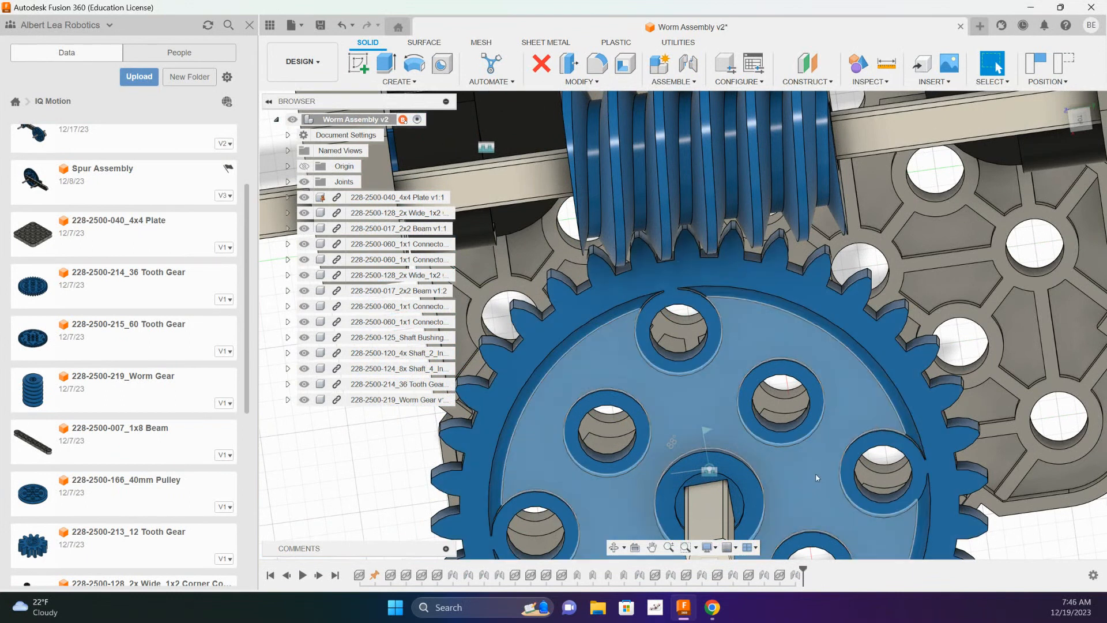
{"action": "left_click", "coordinate": [1036, 64]}
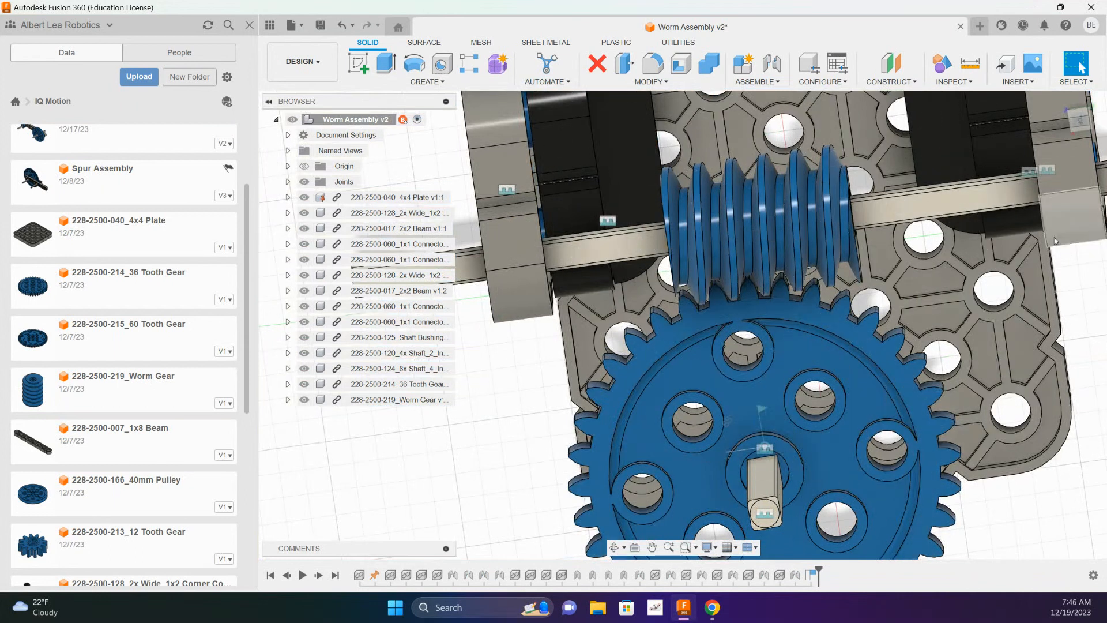
Step: Rename the revolute joint of the 36 Tooth Gear's shaft, Revolute 10, as 36taxle
{"action": "left_click", "coordinate": [1061, 97]}
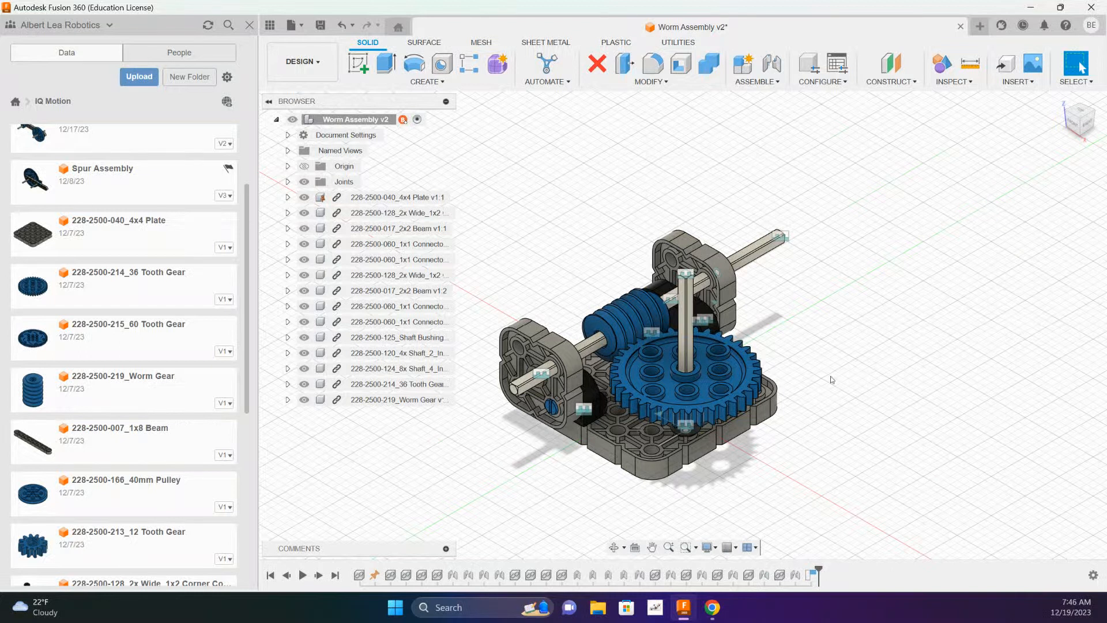
{"action": "left_click", "coordinate": [287, 181]}
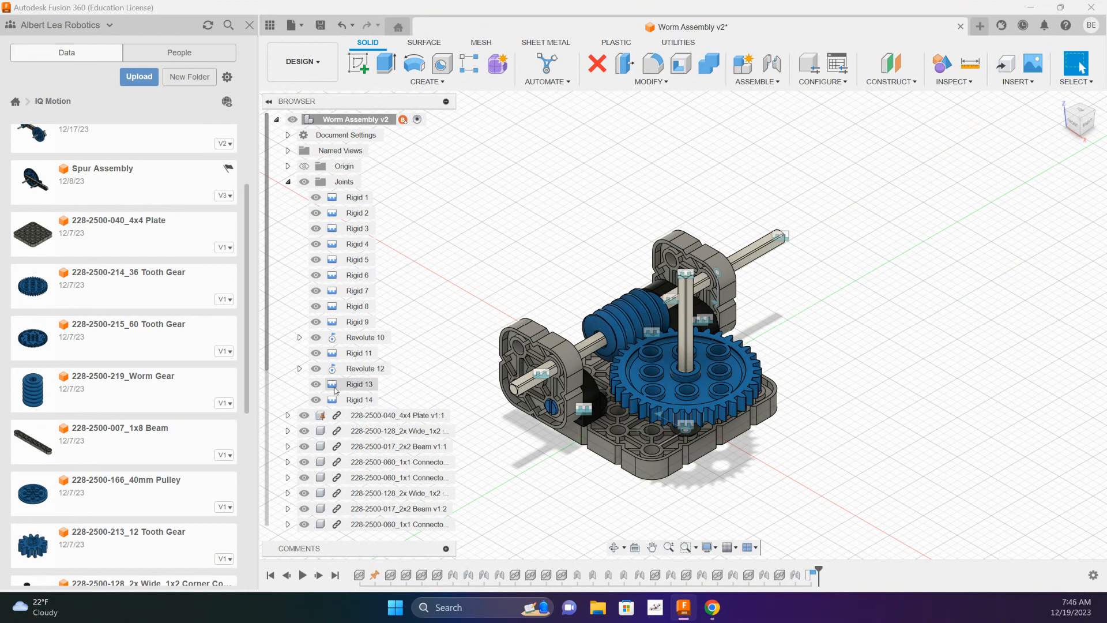
{"action": "left_click", "coordinate": [354, 339]}
{"action": "left_click", "coordinate": [354, 339]}
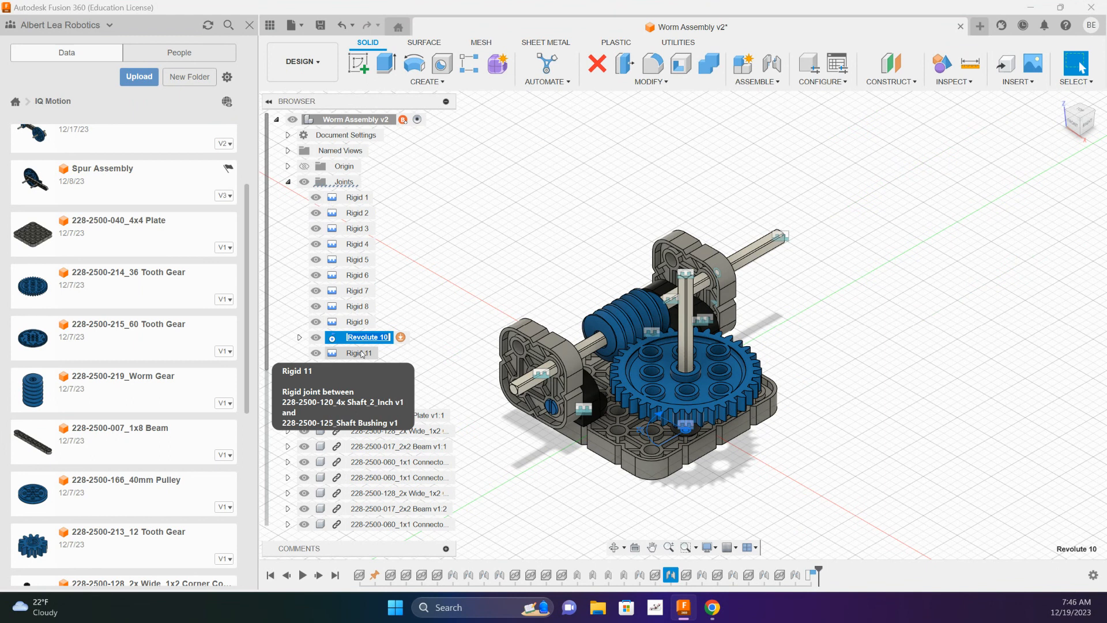
{"action": "type", "text": "36taxle"}
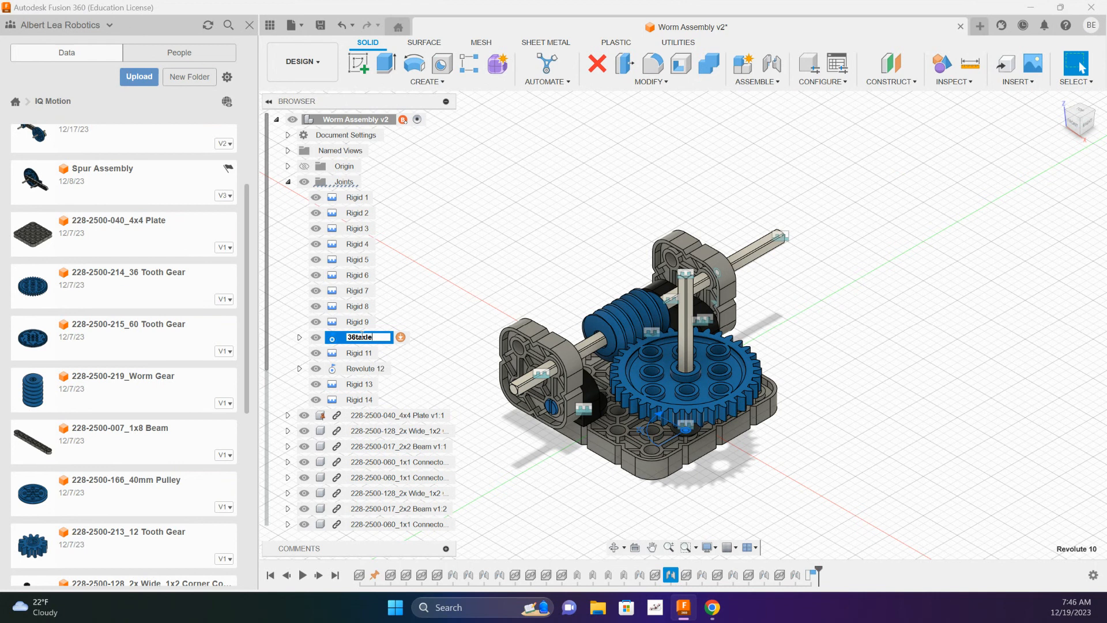
{"action": "left_click", "coordinate": [487, 293]}
Step: Rename the revolute joint of the Worm Gear's shaft, Revolute 12, as wormaxle
{"action": "left_click", "coordinate": [369, 369]}
{"action": "left_click", "coordinate": [370, 370]}
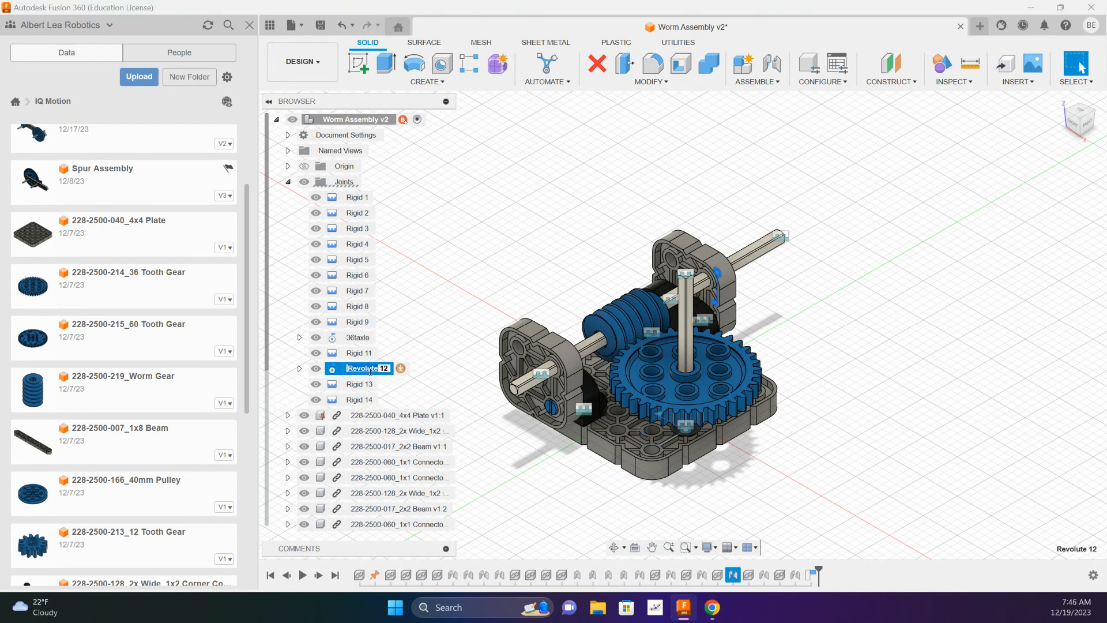
{"action": "type", "text": "wormaxle"}
{"action": "key", "text": "Return"}
Step: Create a reversed motion link between the wormaxle and 36taxle joints, keeping Rotate Z at 360 degrees for both
{"action": "left_click", "coordinate": [779, 84]}
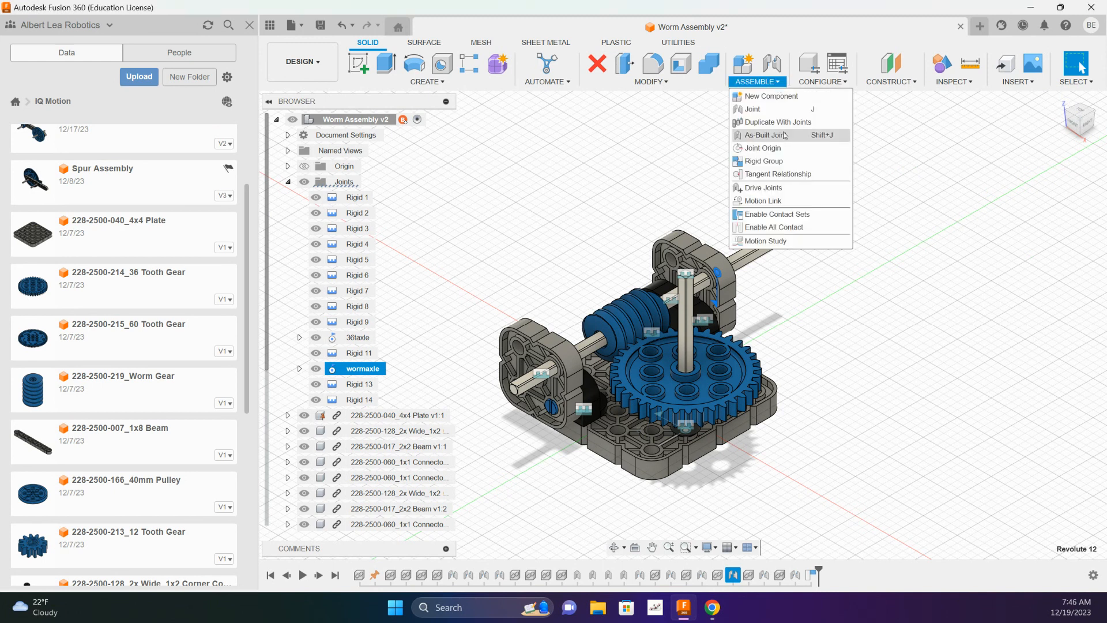
{"action": "left_click", "coordinate": [763, 201]}
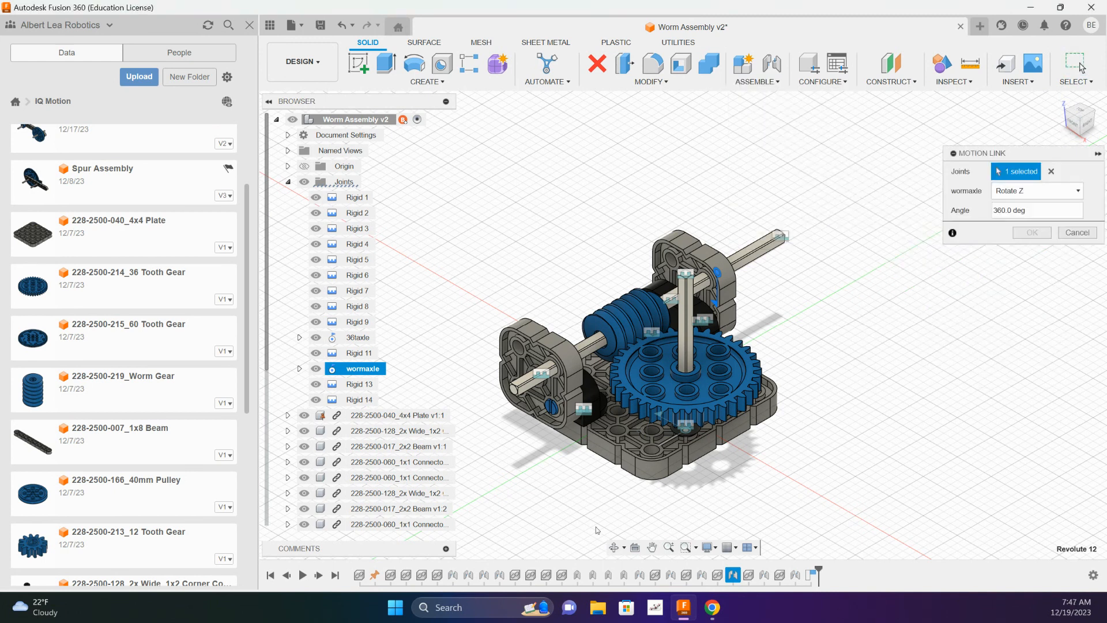
{"action": "left_click", "coordinate": [350, 338]}
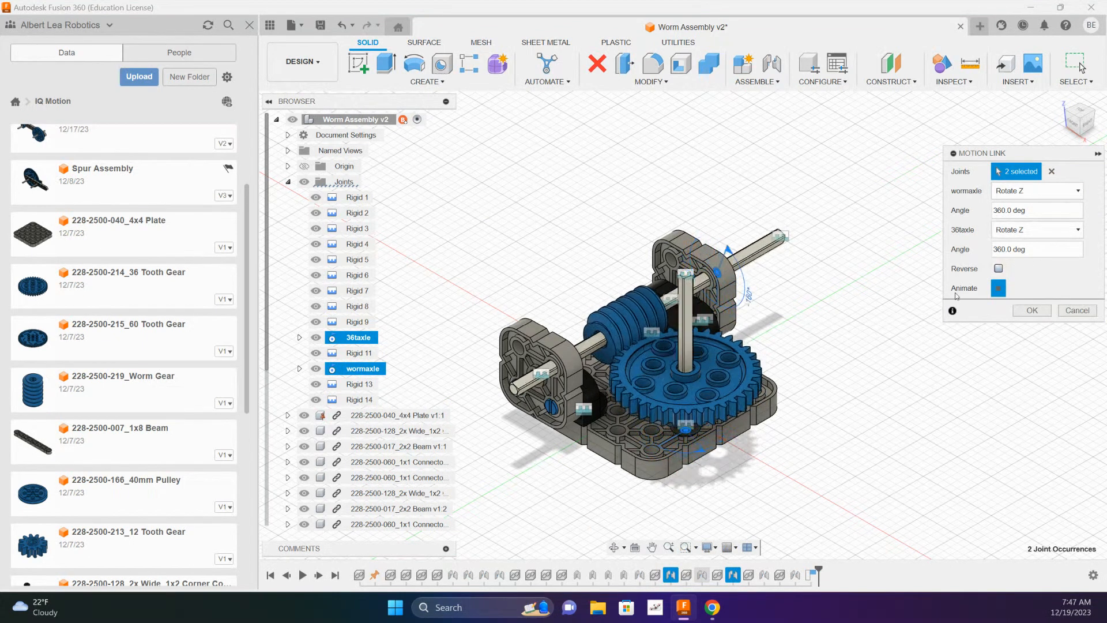
{"action": "left_click", "coordinate": [998, 269]}
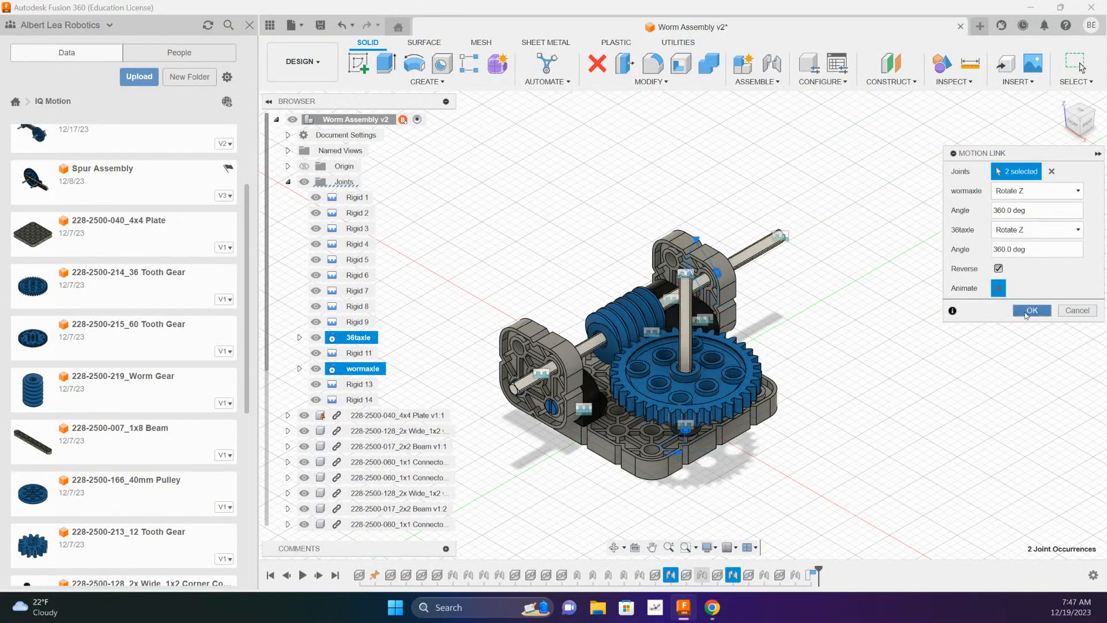
{"action": "key", "text": "Return"}
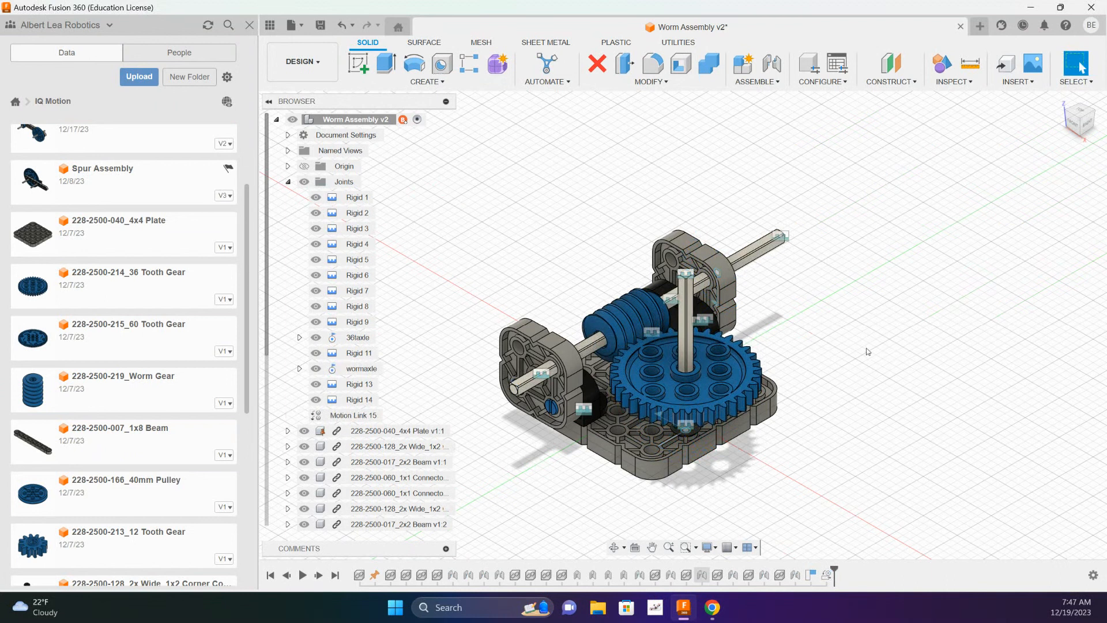
Step: Animate the joint relationships of 36taxle to check the worm and gear motion from above
{"action": "middle_click_drag", "start_coordinate": [866, 309], "coordinate": [806, 401], "text": "shift"}
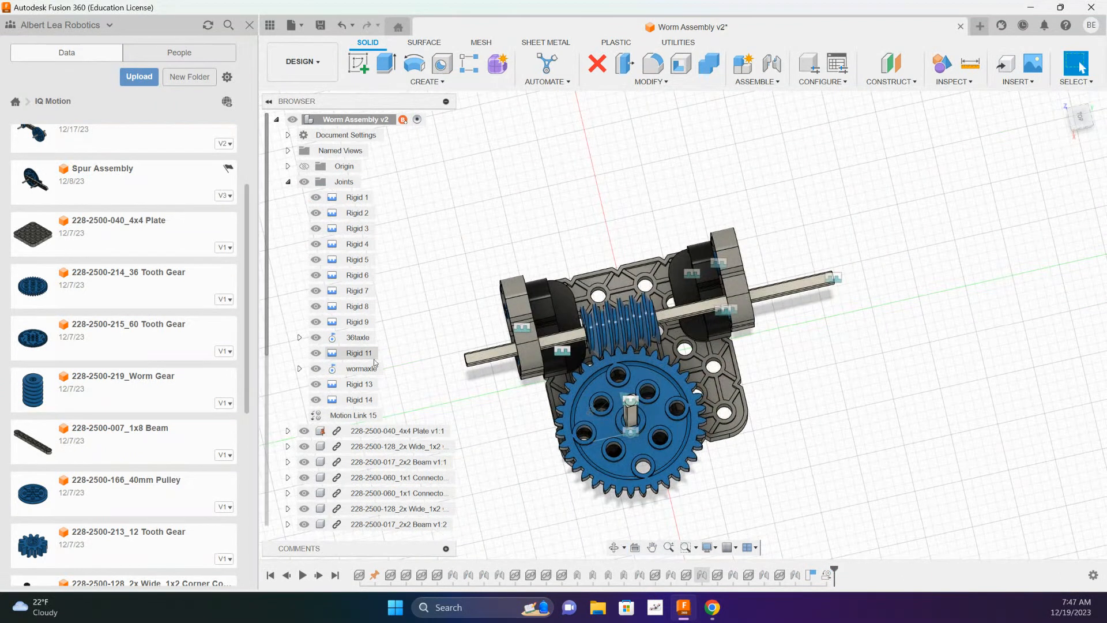
{"action": "right_click", "coordinate": [363, 339]}
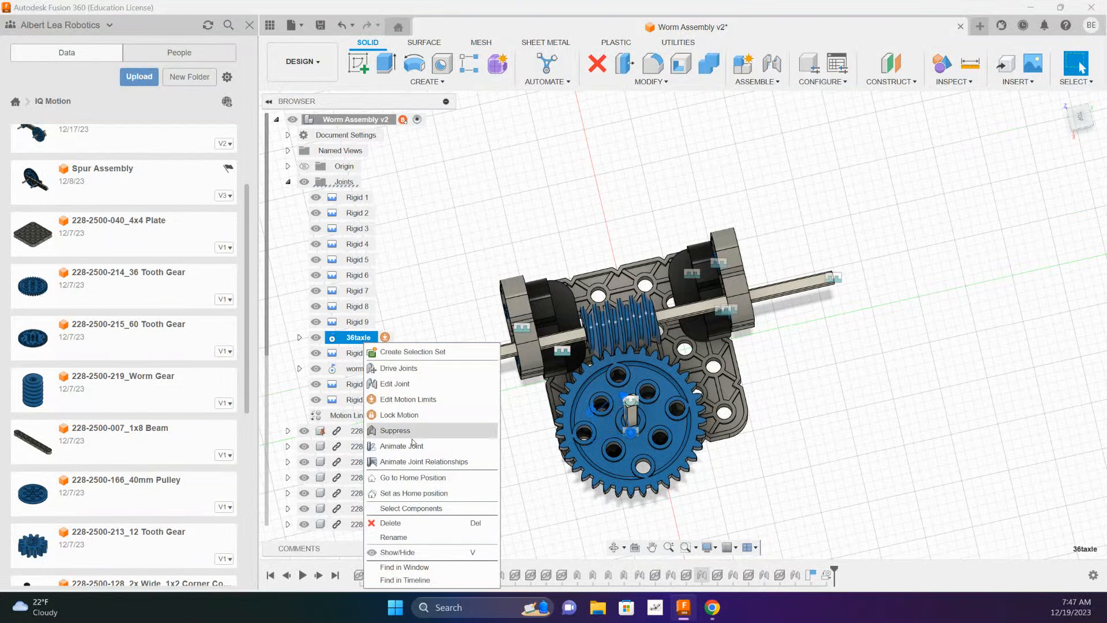
{"action": "left_click", "coordinate": [433, 463]}
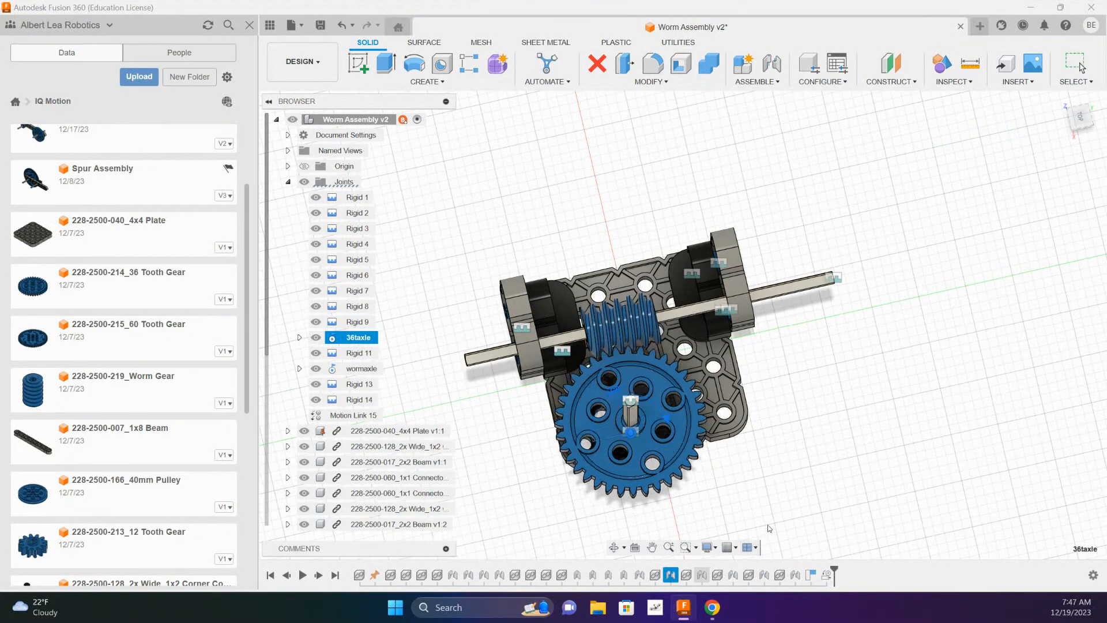
{"action": "scroll", "coordinate": [866, 446], "scroll_direction": "down", "scroll_amount": 1}
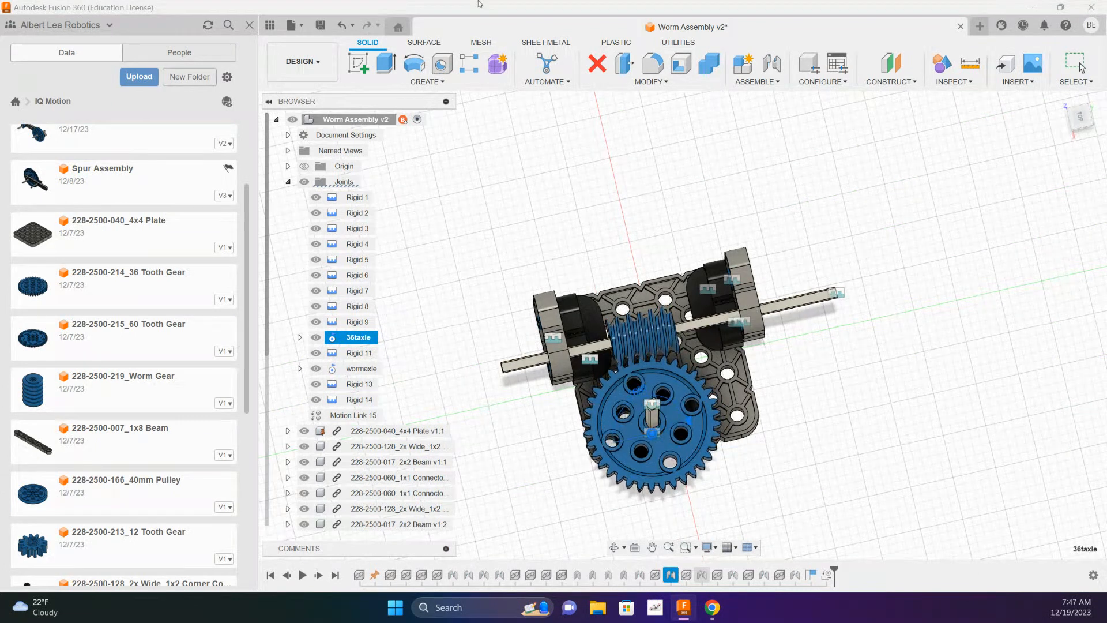
Step: Save the assembly with the version description Complete Worm and a milestone named Finished
{"action": "left_click", "coordinate": [321, 25]}
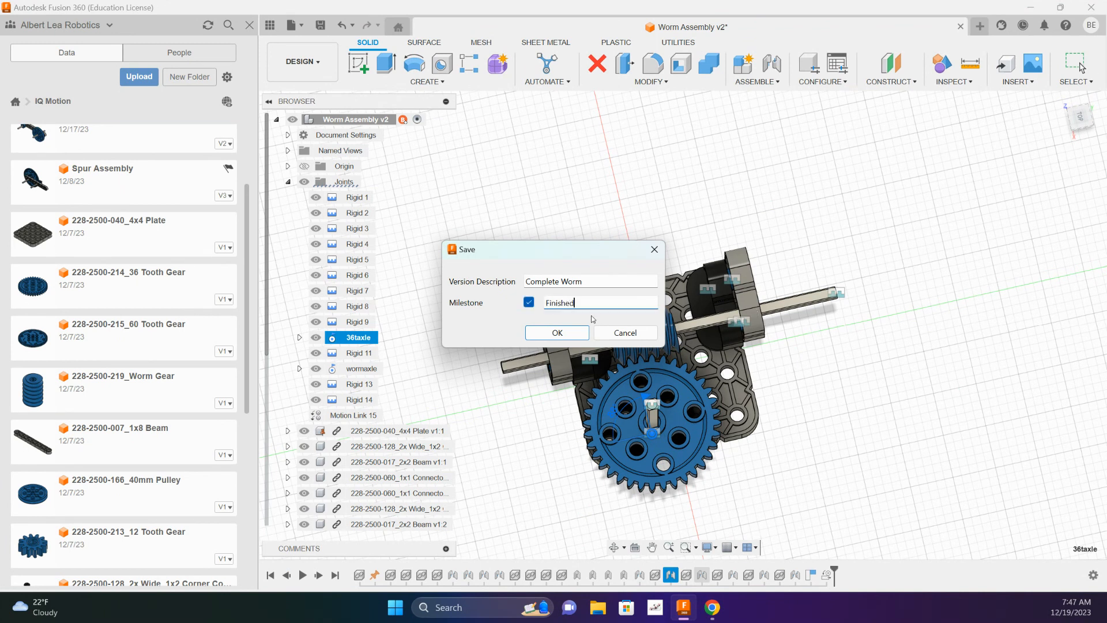
{"action": "left_click", "coordinate": [587, 332]}
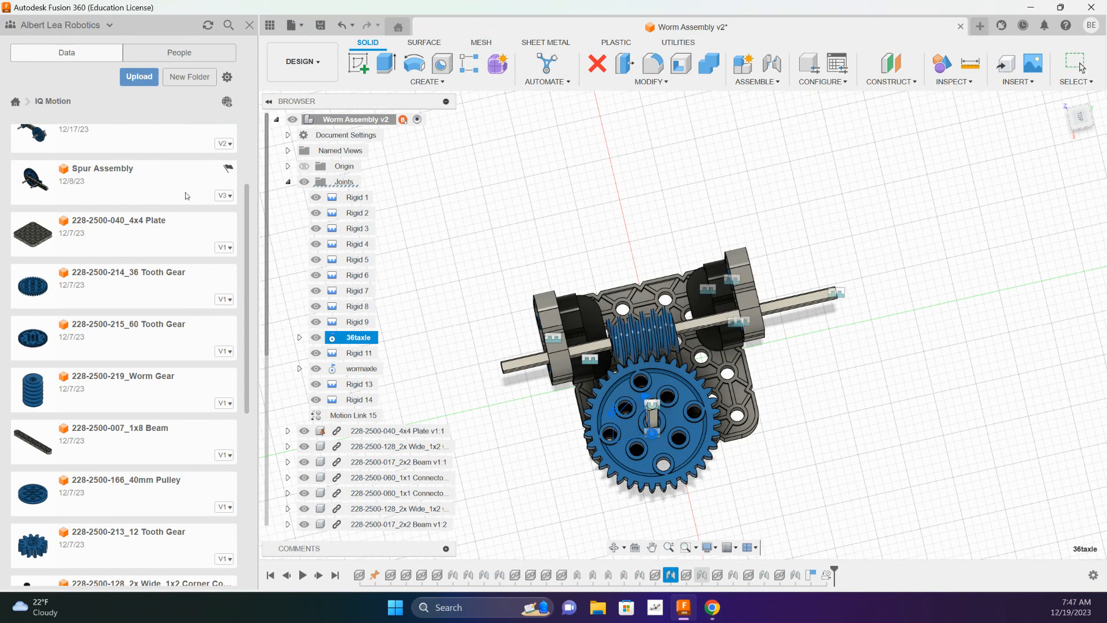